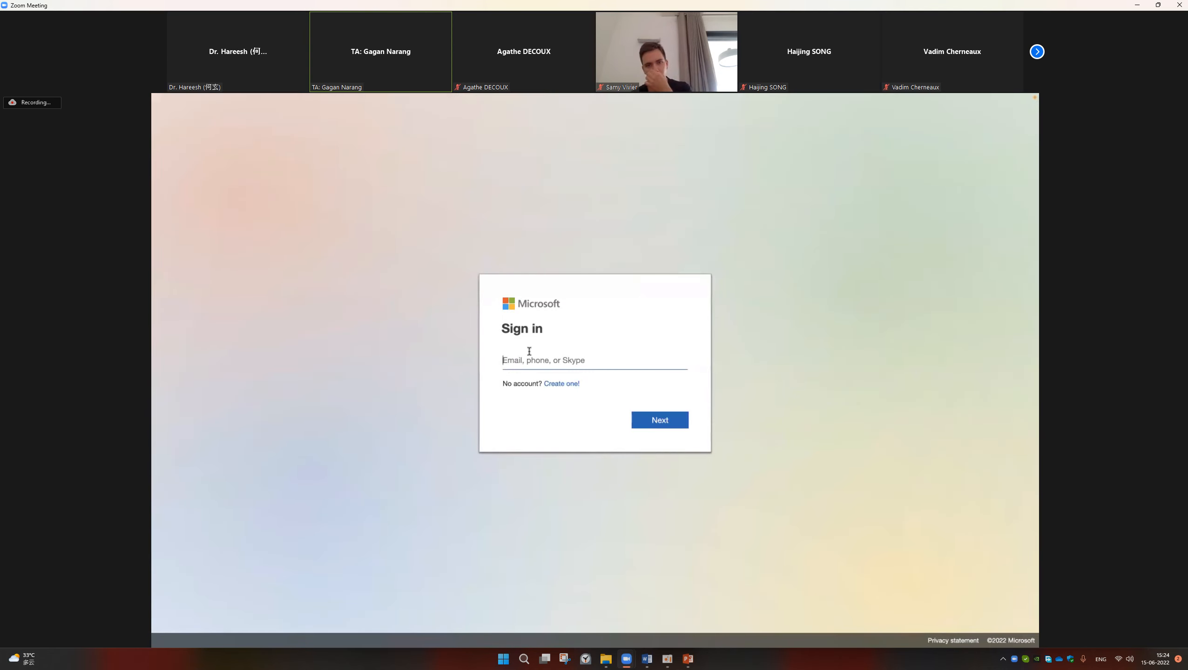
Sign in to the Microsoft account with the saved university e-mail address.
{"action": "left_click", "coordinate": [528, 351]}
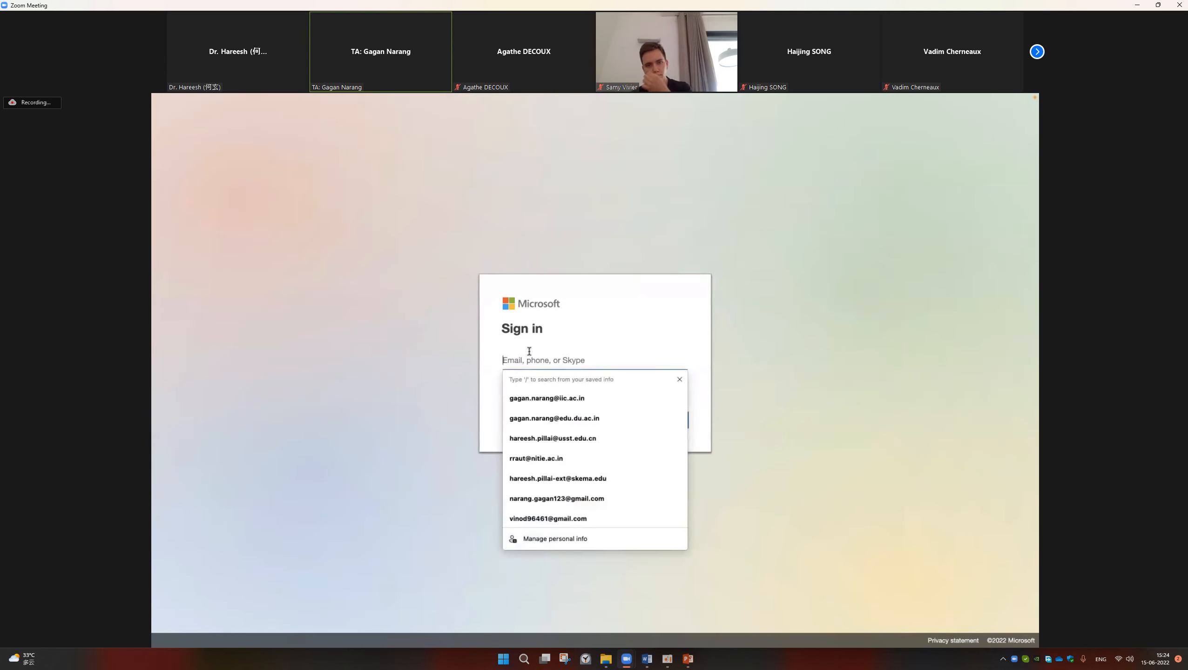
{"action": "left_click", "coordinate": [526, 418]}
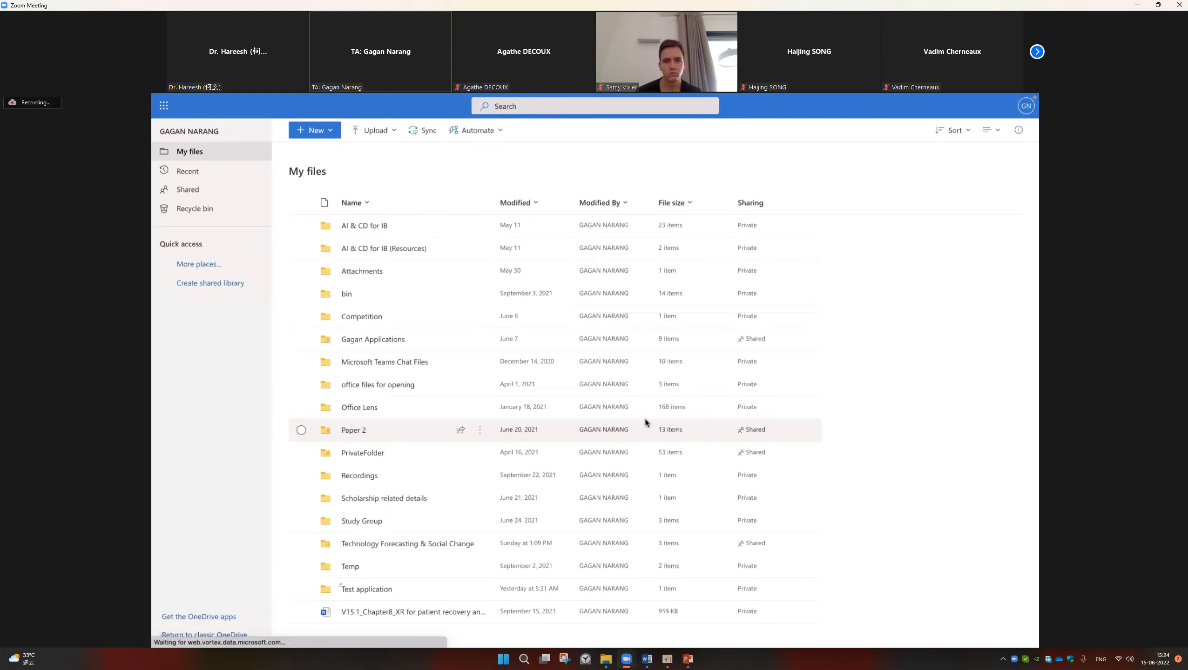
Create a folder named Nanjing_City_Cloud_Database in My files and open it.
{"action": "left_click", "coordinate": [314, 130]}
{"action": "left_click", "coordinate": [315, 151]}
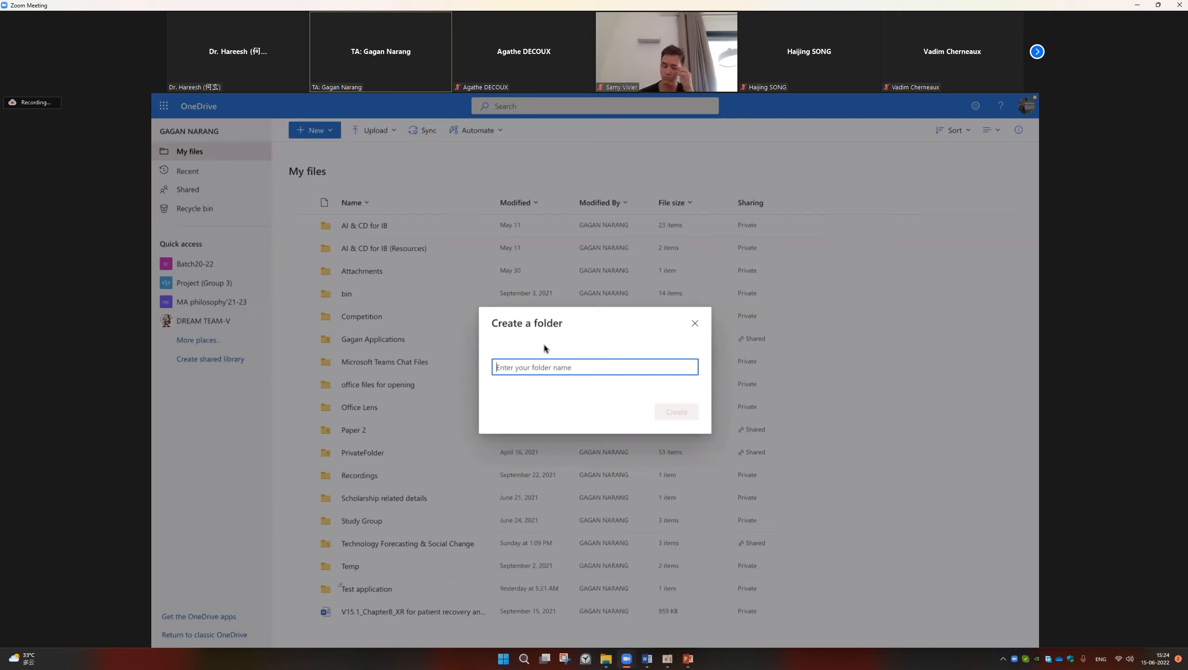
{"action": "type", "text": "Nanjin"}
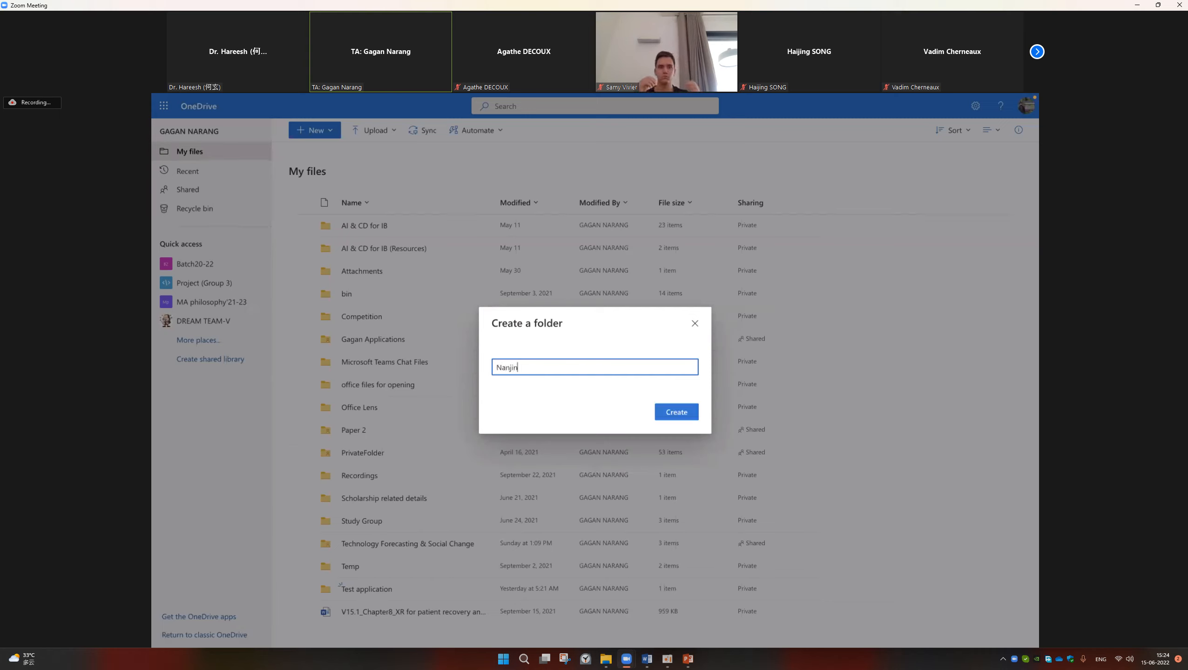
{"action": "type", "text": "g_City"}
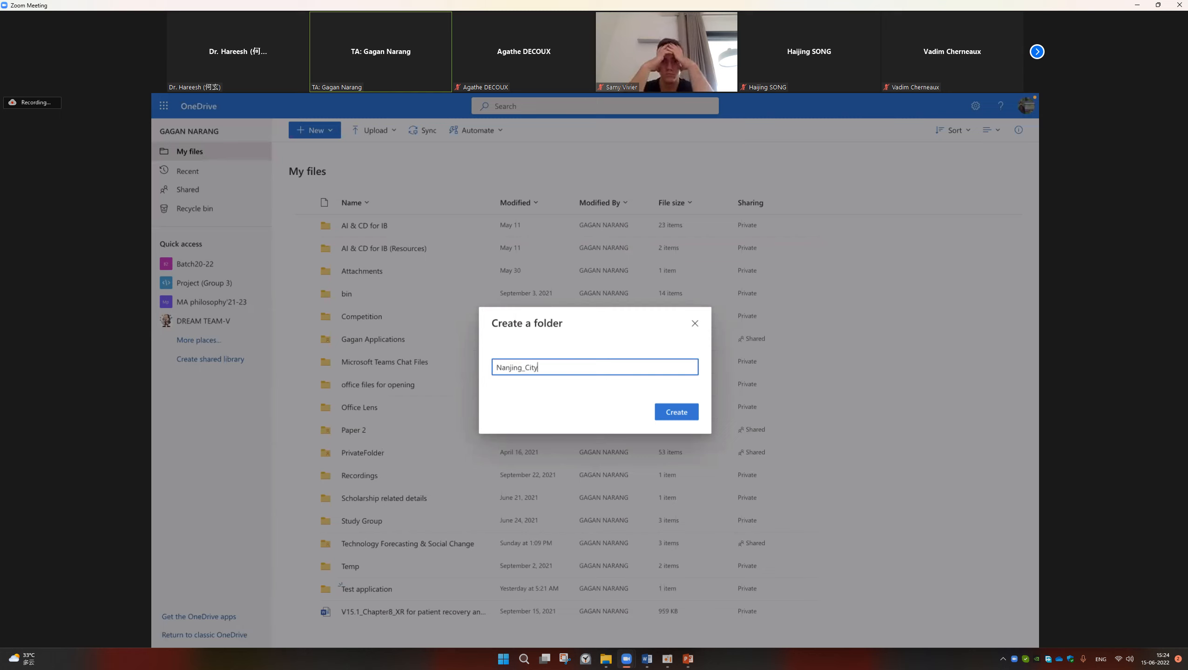
{"action": "type", "text": "_Cloud_Database"}
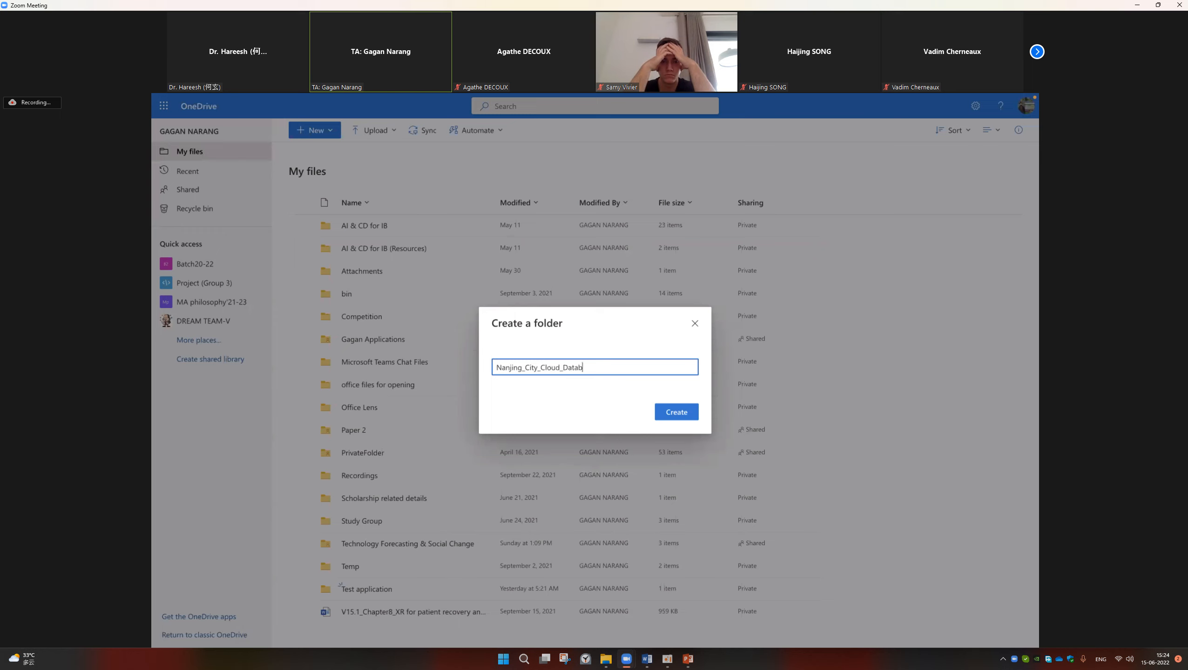
{"action": "left_click", "coordinate": [677, 418]}
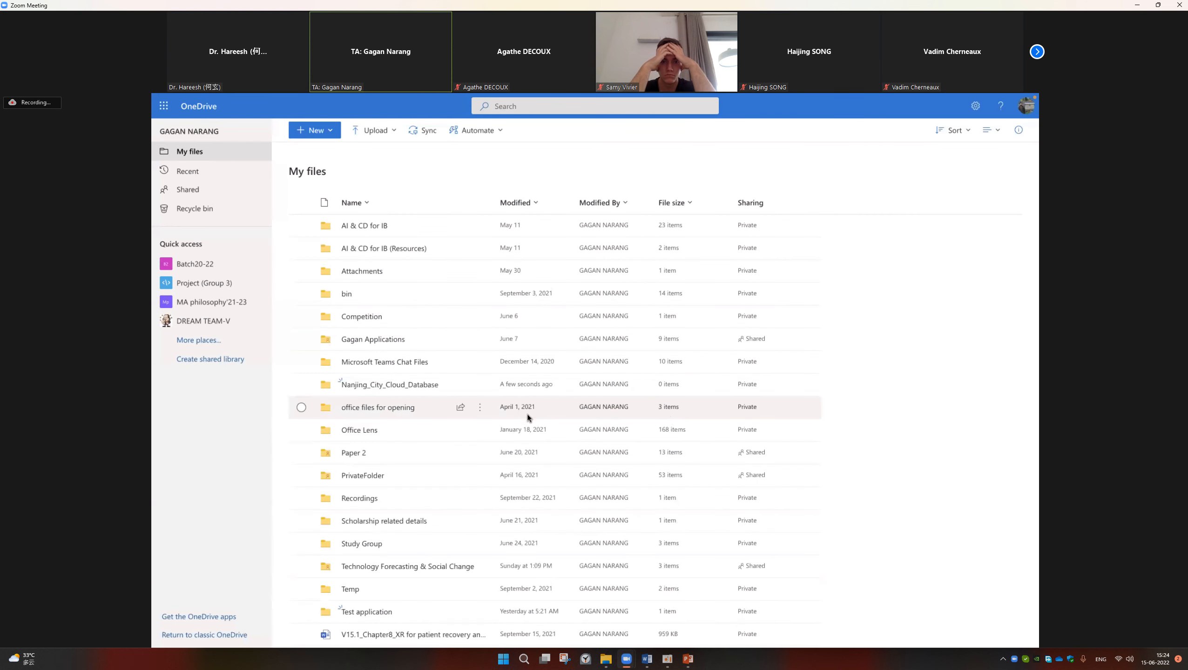
{"action": "left_click", "coordinate": [402, 386]}
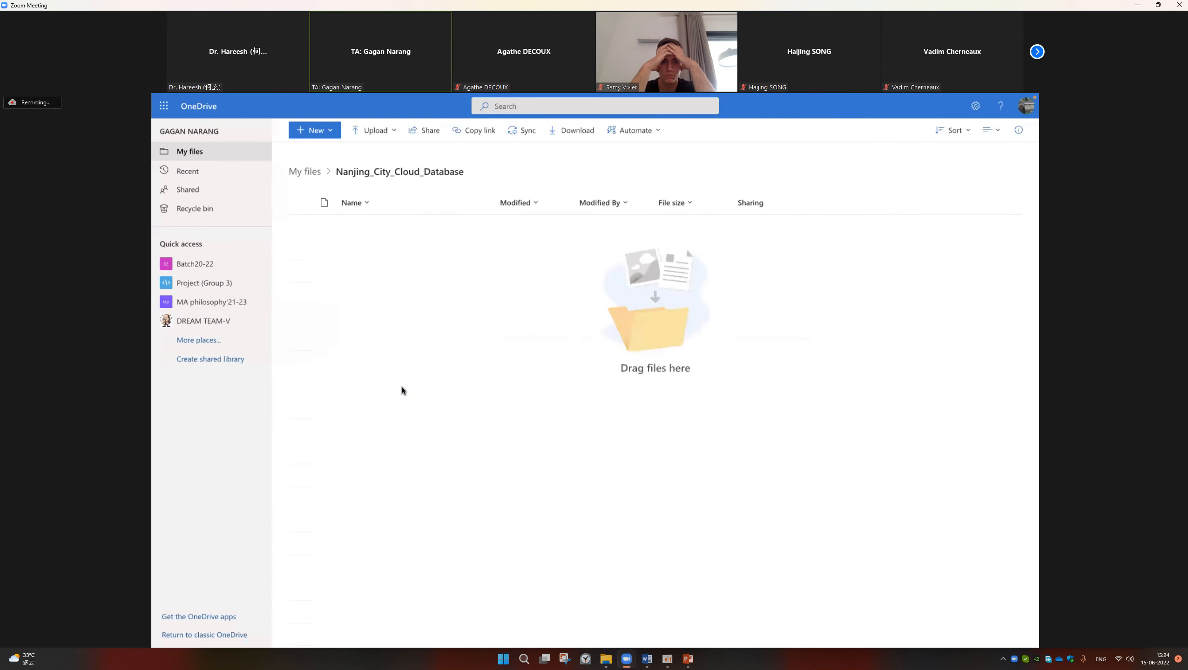
Check the required file name in the Notes app and create an Excel workbook named Nanjing_City_Database in the OneDrive folder.
{"action": "key", "text": "alt+Tab"}
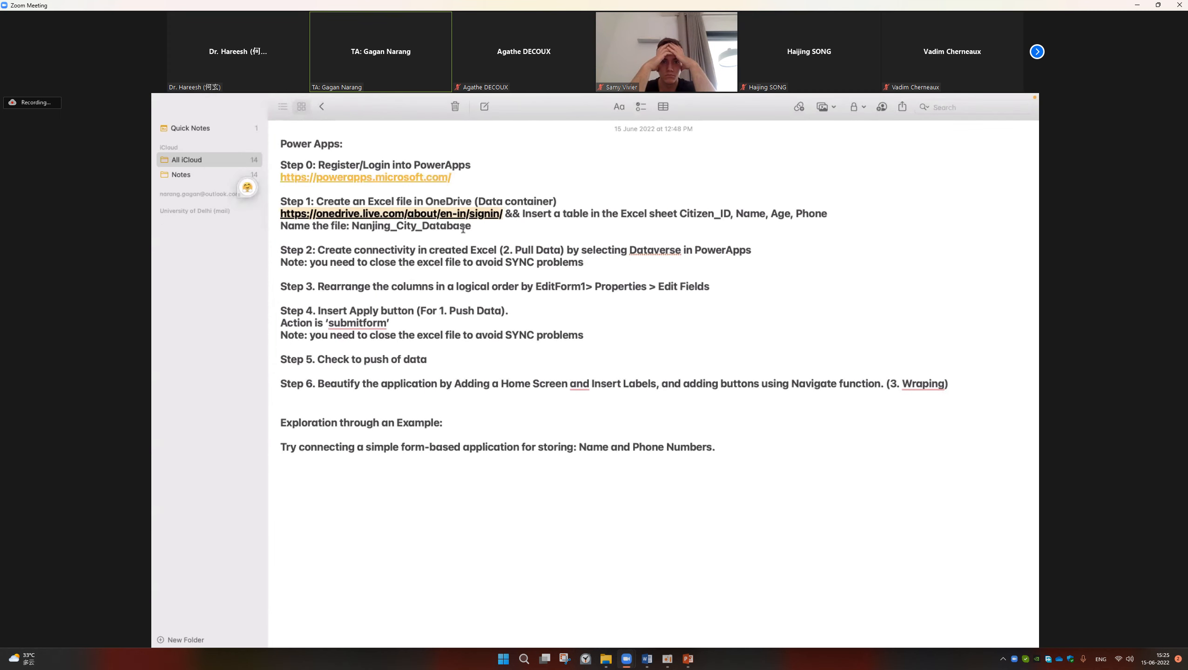
{"action": "left_click_drag", "start_coordinate": [471, 226], "coordinate": [357, 224]}
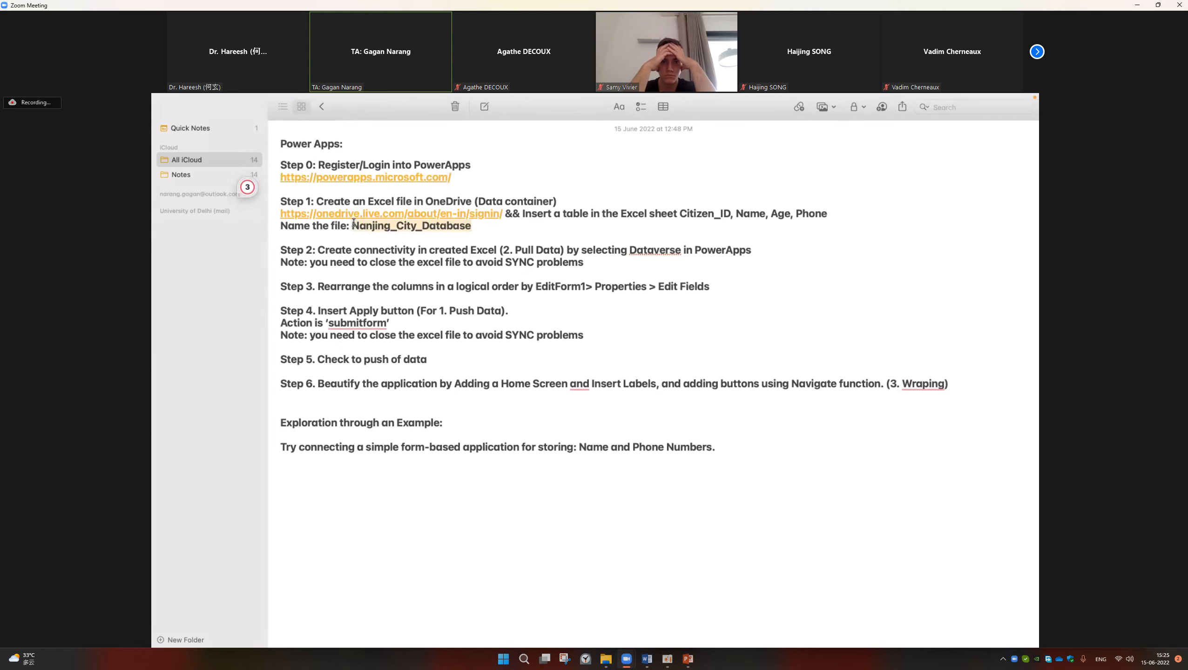
{"action": "key", "text": "alt+Tab"}
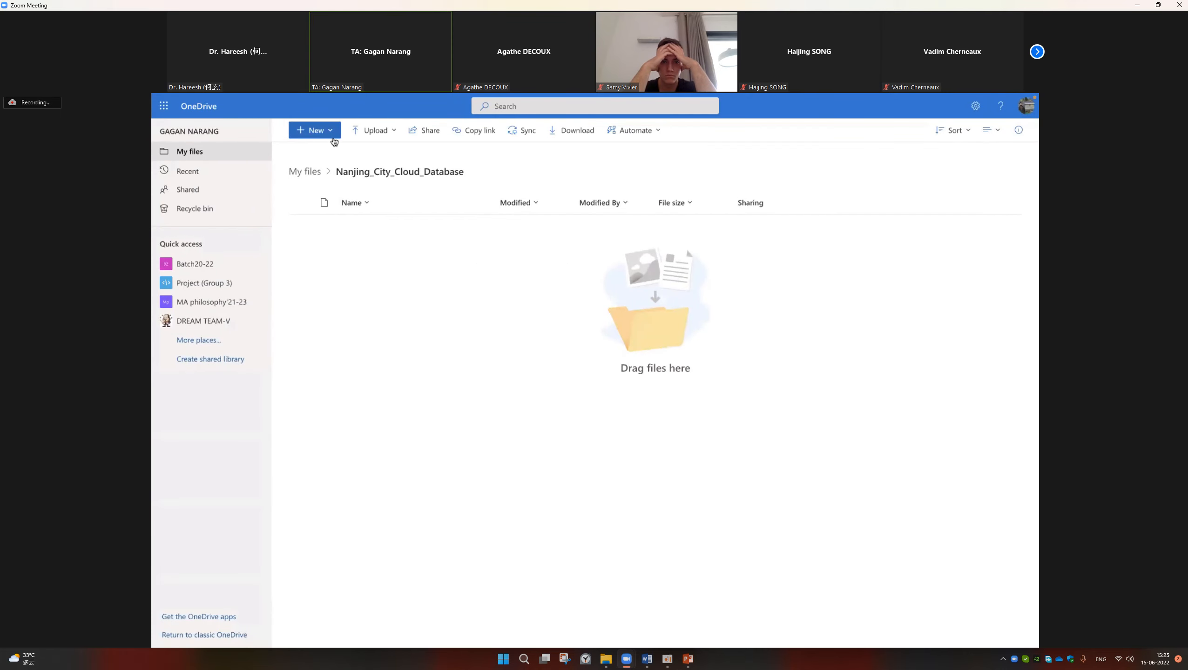
{"action": "left_click", "coordinate": [333, 136]}
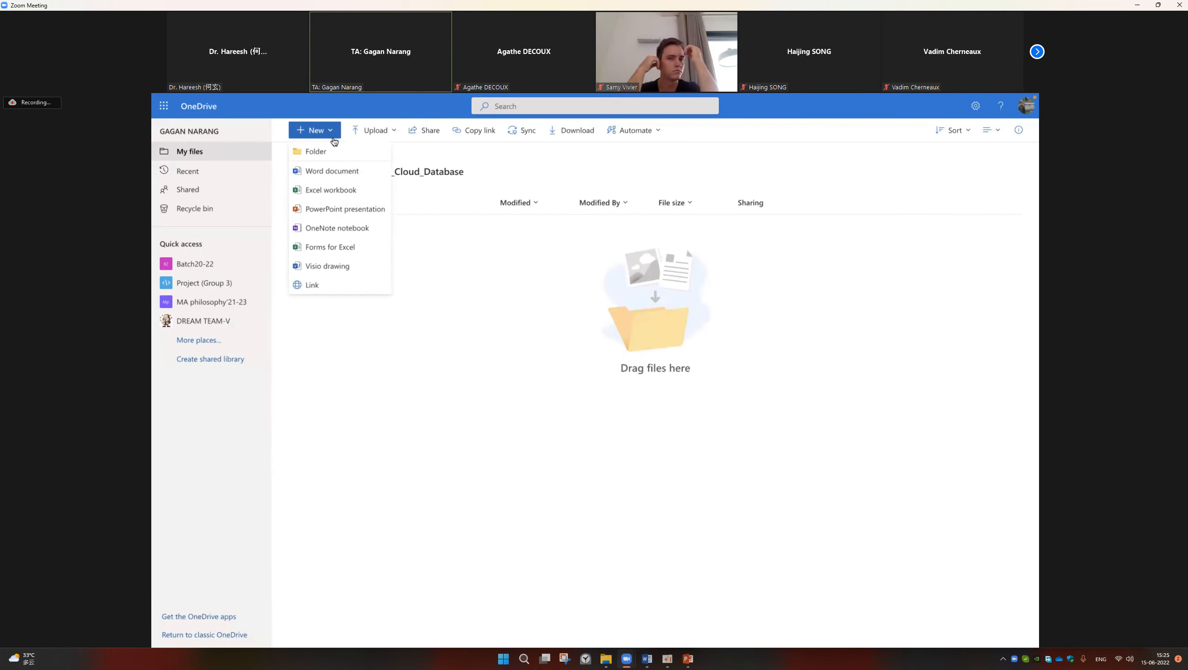
{"action": "left_click", "coordinate": [336, 190]}
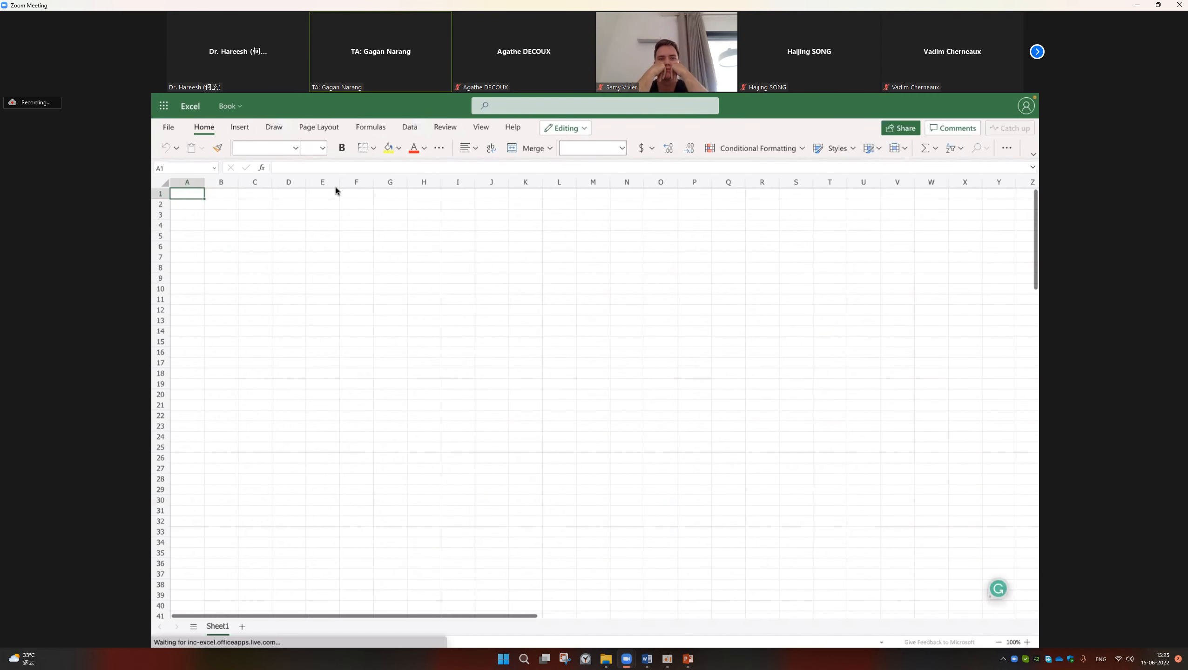
{"action": "left_click", "coordinate": [225, 111]}
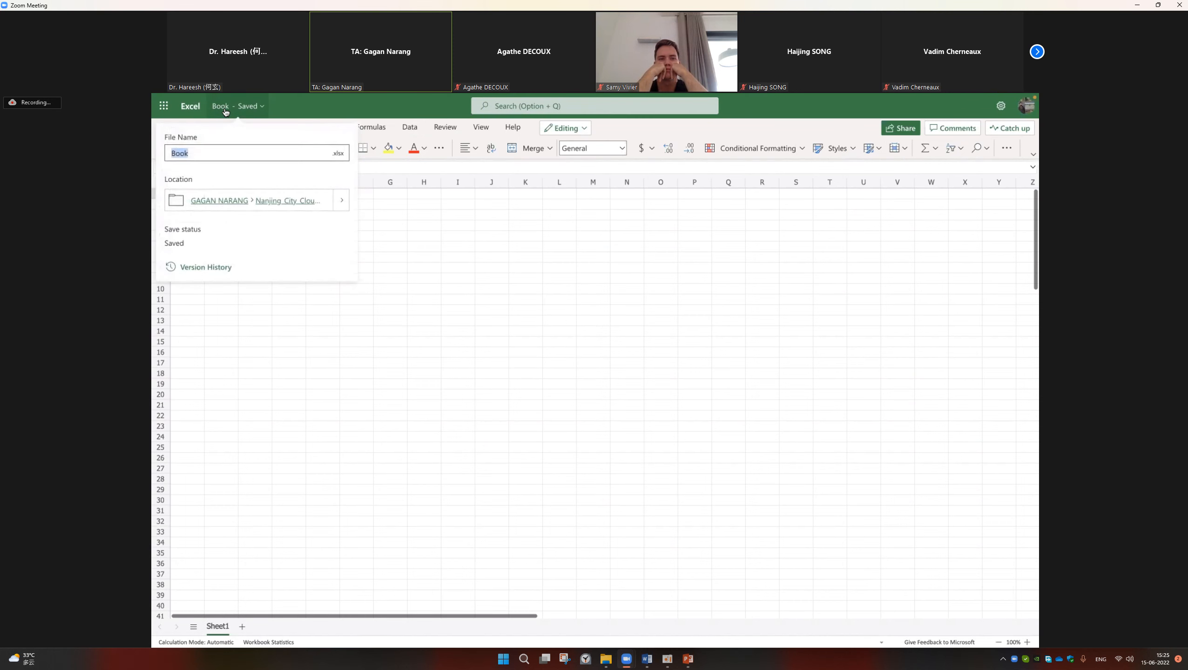
{"action": "left_click", "coordinate": [206, 148]}
{"action": "type", "text": "Nanjing_City_Database"}
{"action": "left_click", "coordinate": [374, 207]}
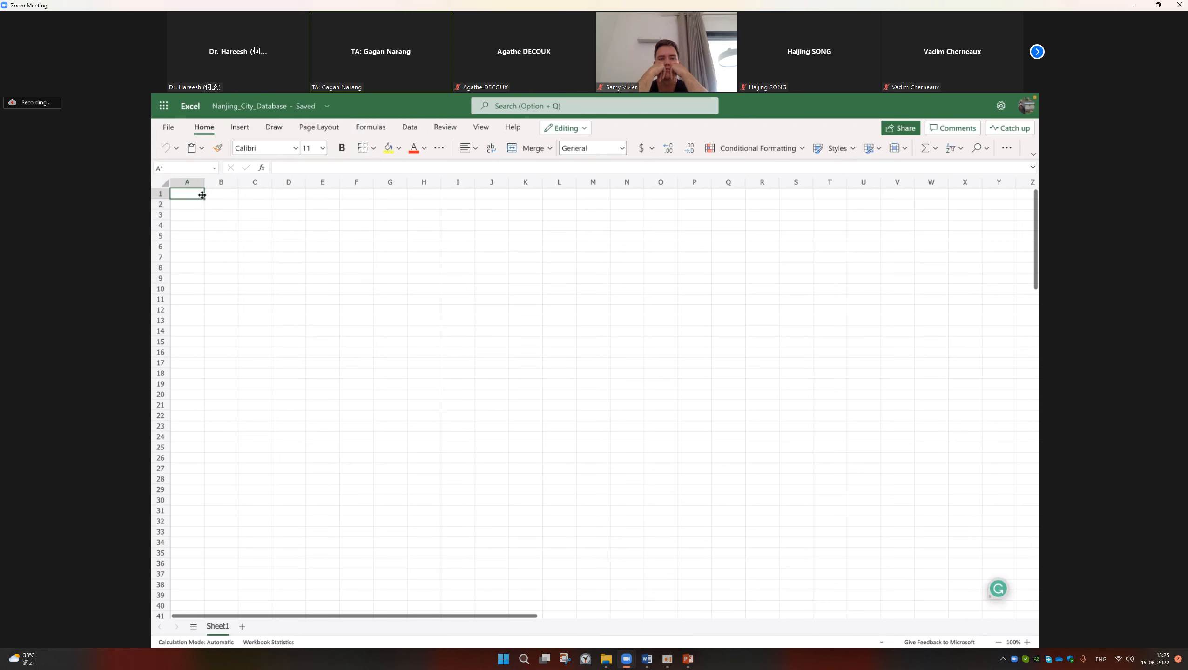
Check the column list in the Notes app and insert a table over A1:D13 of the Excel sheet, without the existing-headers option.
{"action": "key", "text": "alt+Tab"}
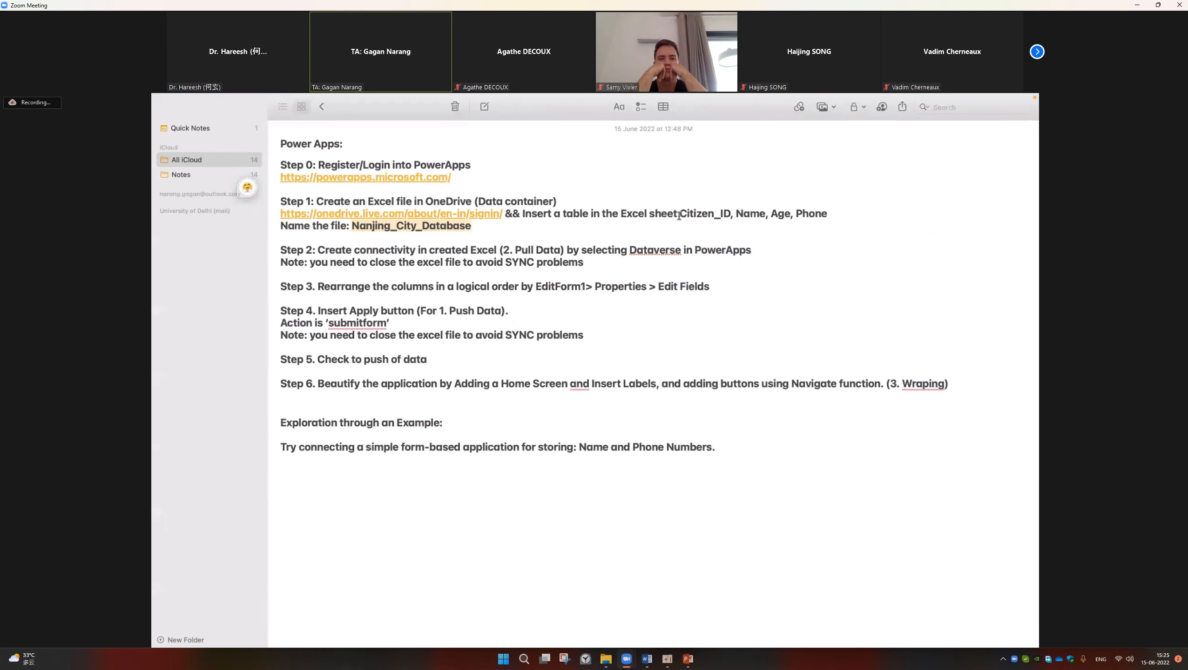
{"action": "left_click_drag", "start_coordinate": [680, 214], "coordinate": [822, 212]}
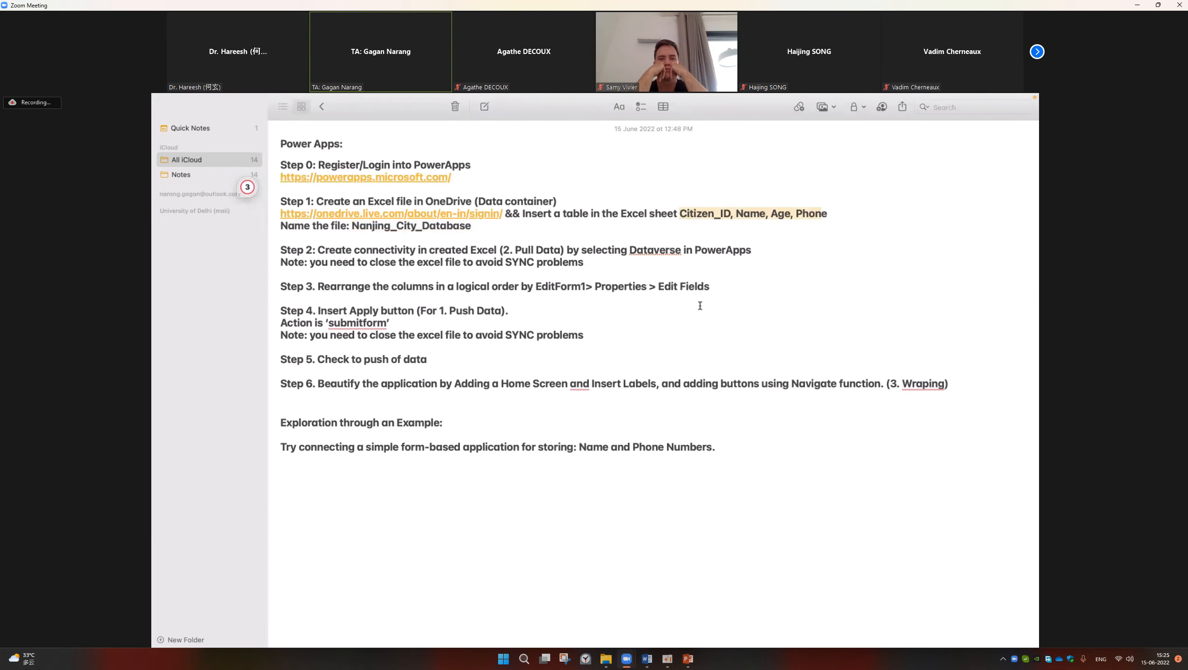
{"action": "key", "text": "alt+Tab"}
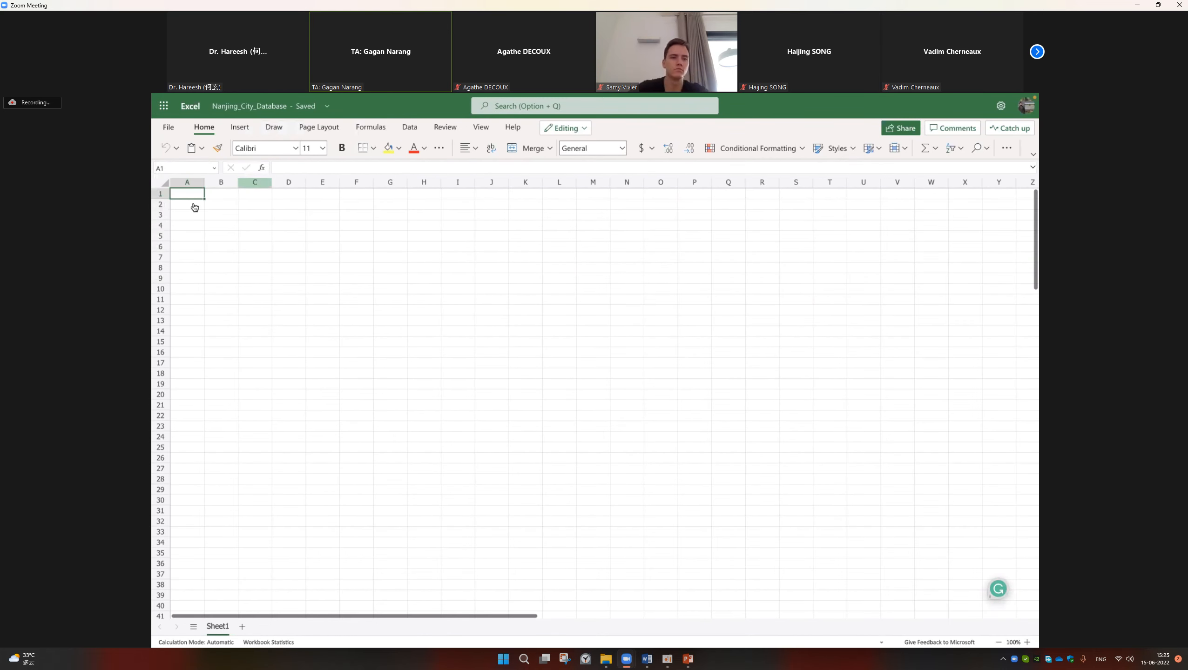
{"action": "key", "text": "shift+Right"}
{"action": "key", "text": "shift+Right"}
{"action": "key", "text": "shift+Right"}
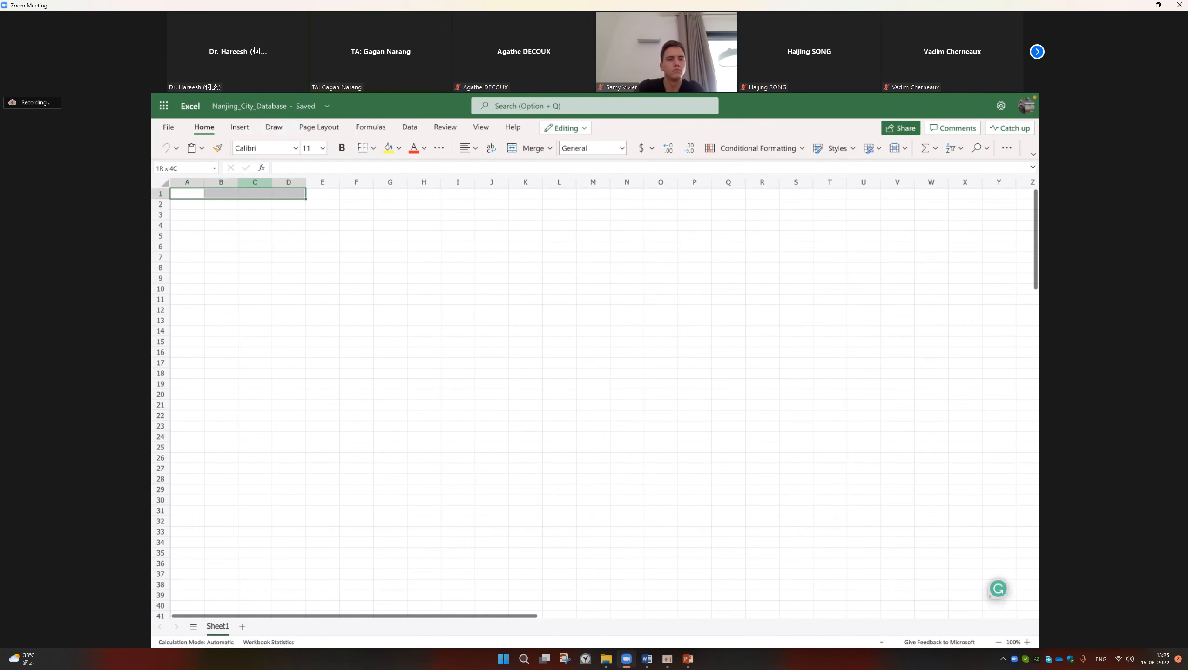
{"action": "key", "text": "shift+Down"}
{"action": "key", "text": "shift+Down"}
{"action": "key", "text": "shift+Down"}
{"action": "key", "text": "shift+Down"}
{"action": "key", "text": "shift+Down"}
{"action": "key", "text": "shift+Down"}
{"action": "key", "text": "shift+Down"}
{"action": "key", "text": "shift+Down"}
{"action": "key", "text": "shift+Down"}
{"action": "key", "text": "shift+Down"}
{"action": "key", "text": "shift+Down"}
{"action": "key", "text": "shift+Down"}
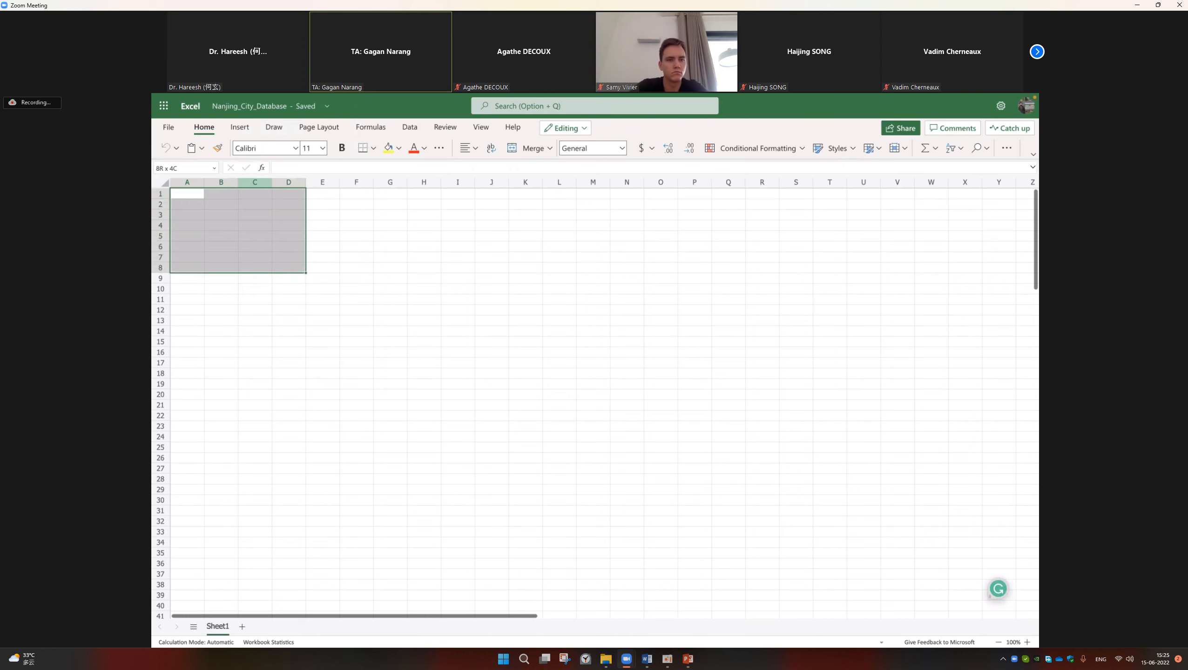
{"action": "left_click", "coordinate": [233, 128]}
{"action": "left_click", "coordinate": [248, 148]}
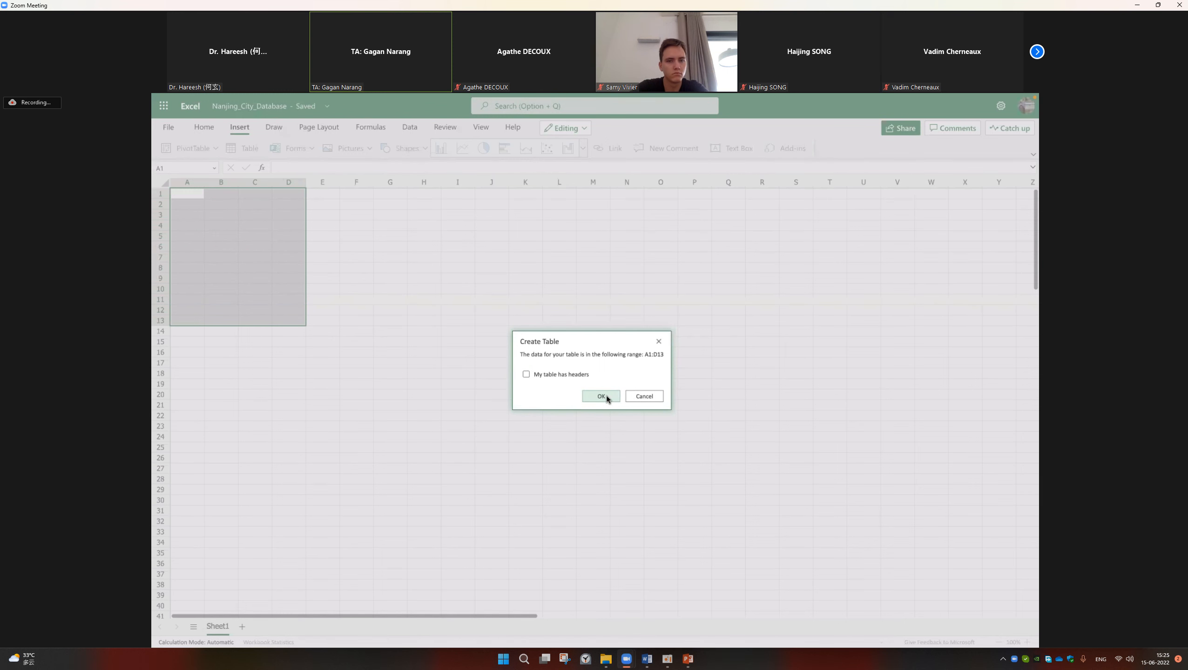
{"action": "left_click", "coordinate": [601, 397]}
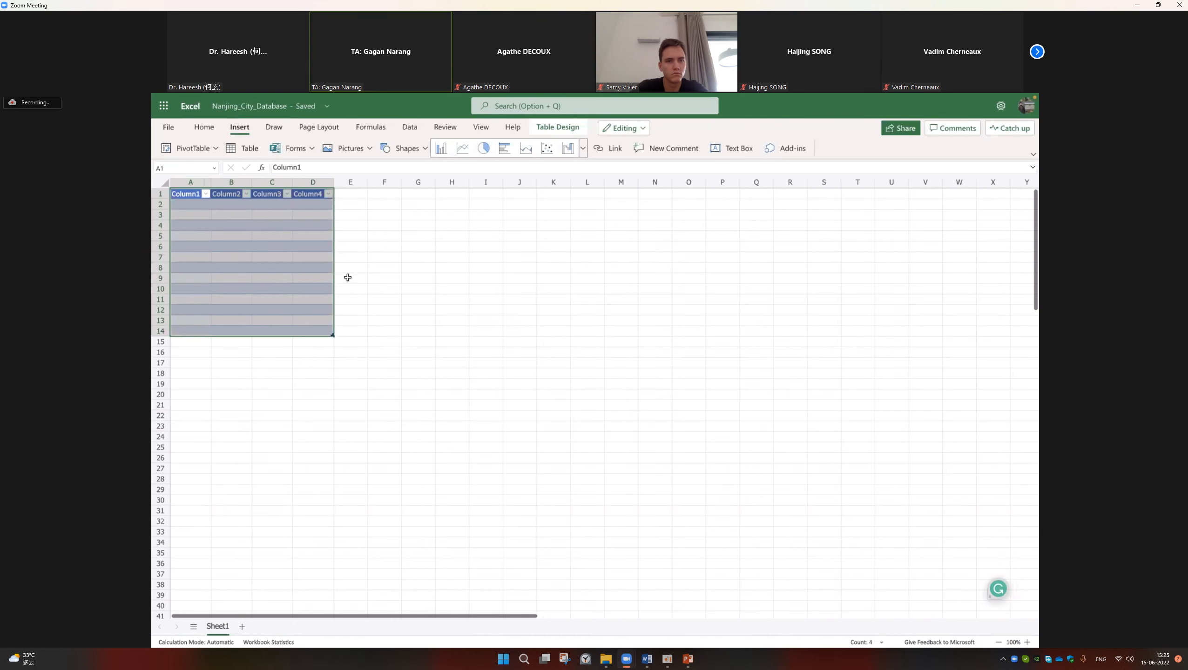
Rename the table's first two column headers as Citizen_ID and Name.
{"action": "left_click", "coordinate": [218, 219]}
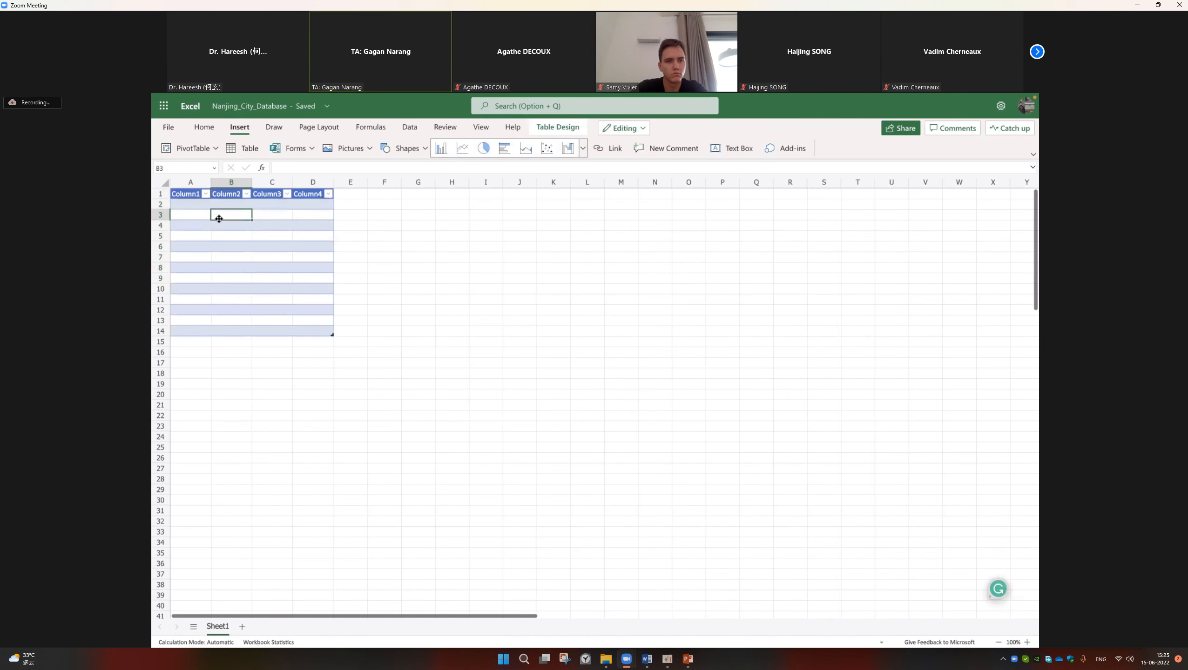
{"action": "left_click", "coordinate": [193, 187]}
{"action": "left_click", "coordinate": [192, 196]}
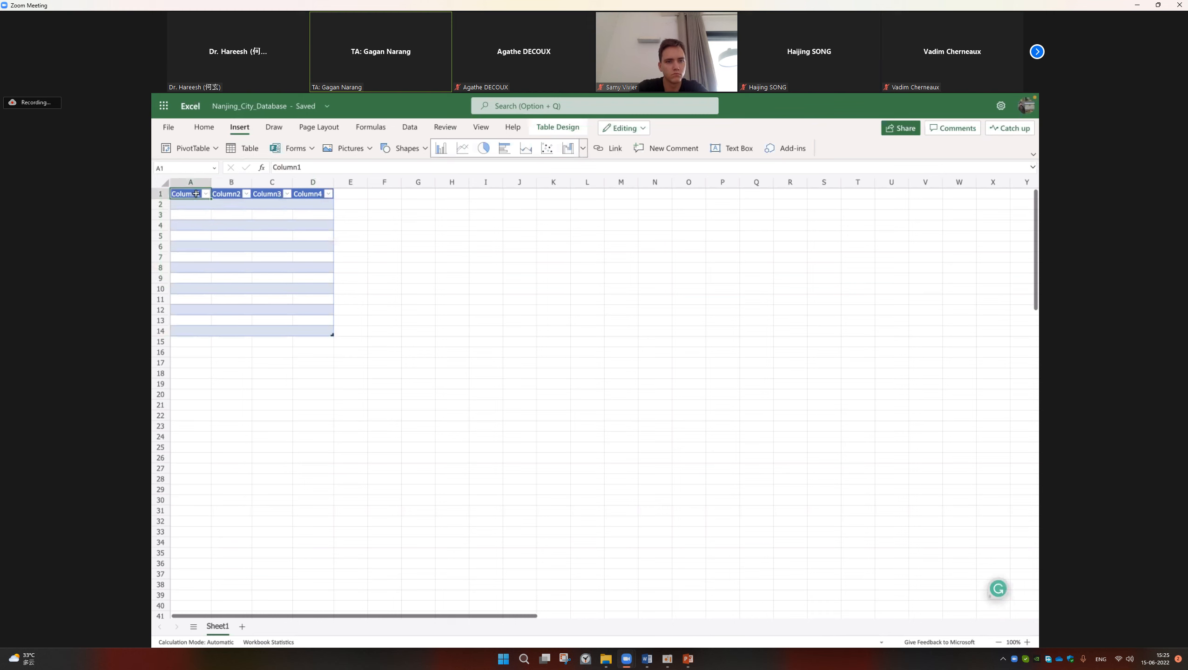
{"action": "left_click", "coordinate": [310, 164]}
{"action": "key", "text": "BackSpace"}
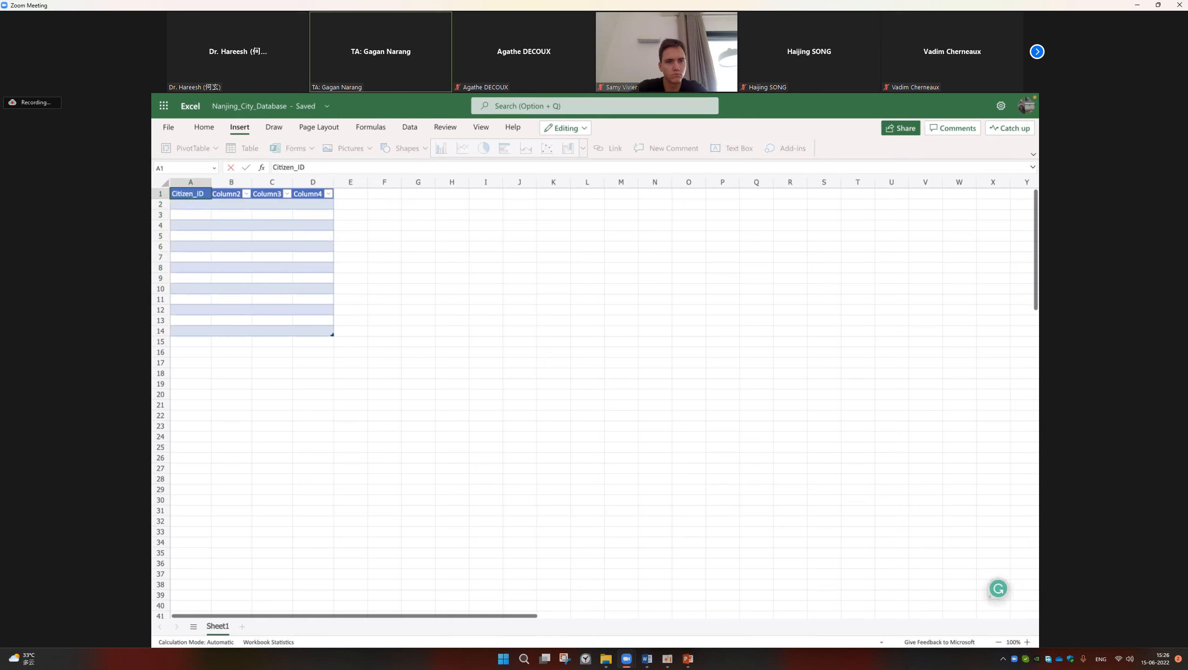
{"action": "left_click", "coordinate": [237, 223]}
{"action": "left_click", "coordinate": [236, 197]}
{"action": "type", "text": "Colu"}
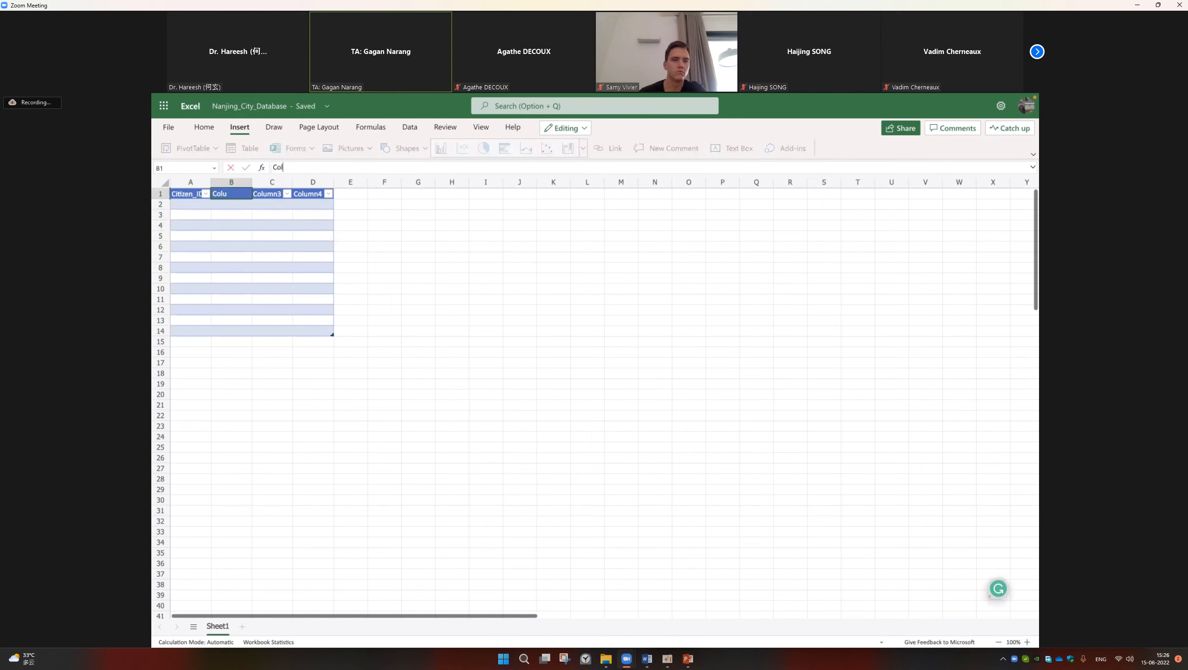
{"action": "type", "text": "Name"}
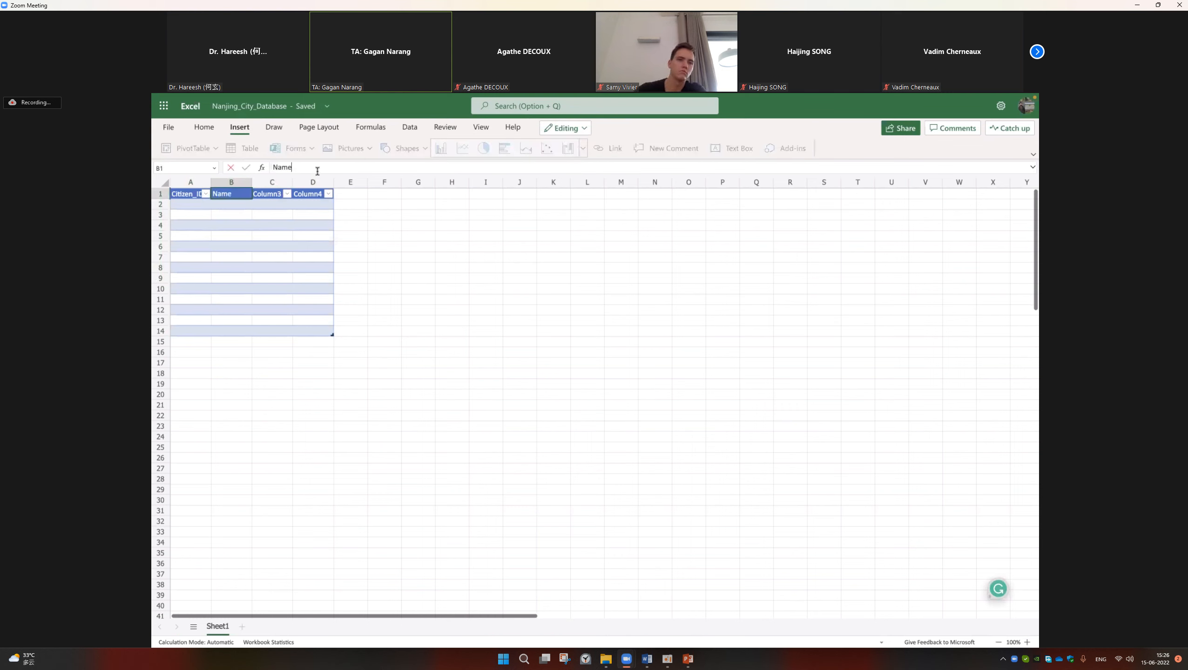
Rename the table's third and fourth column headers as Age and Contact.
{"action": "left_click", "coordinate": [265, 195]}
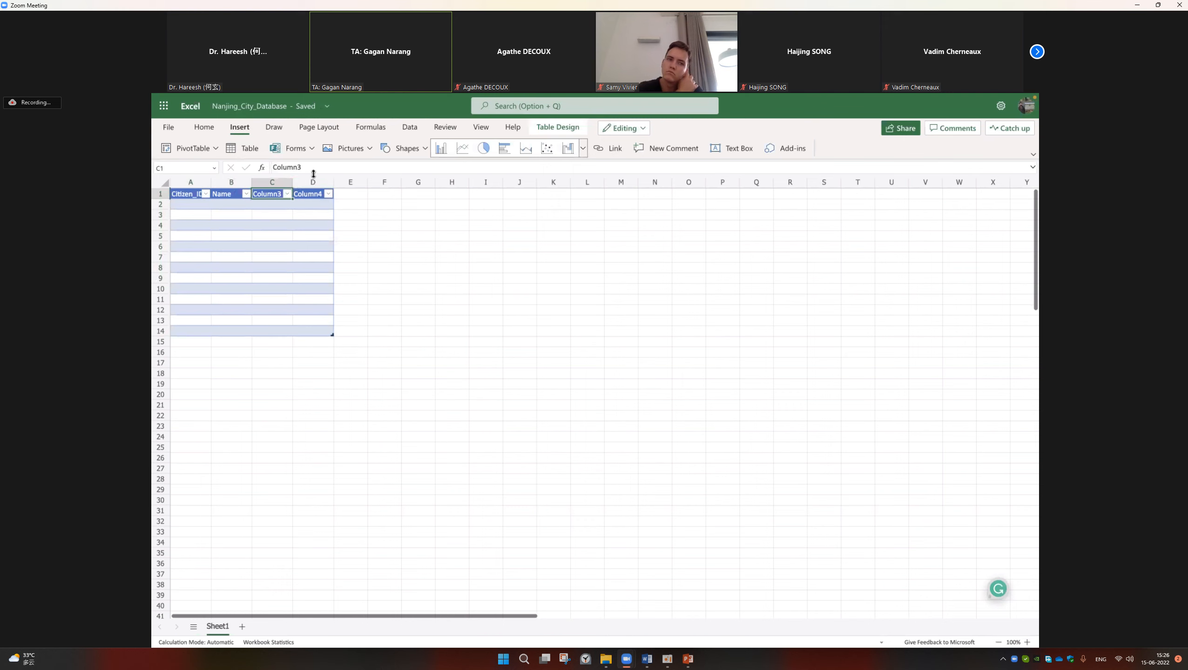
{"action": "type", "text": "Col"}
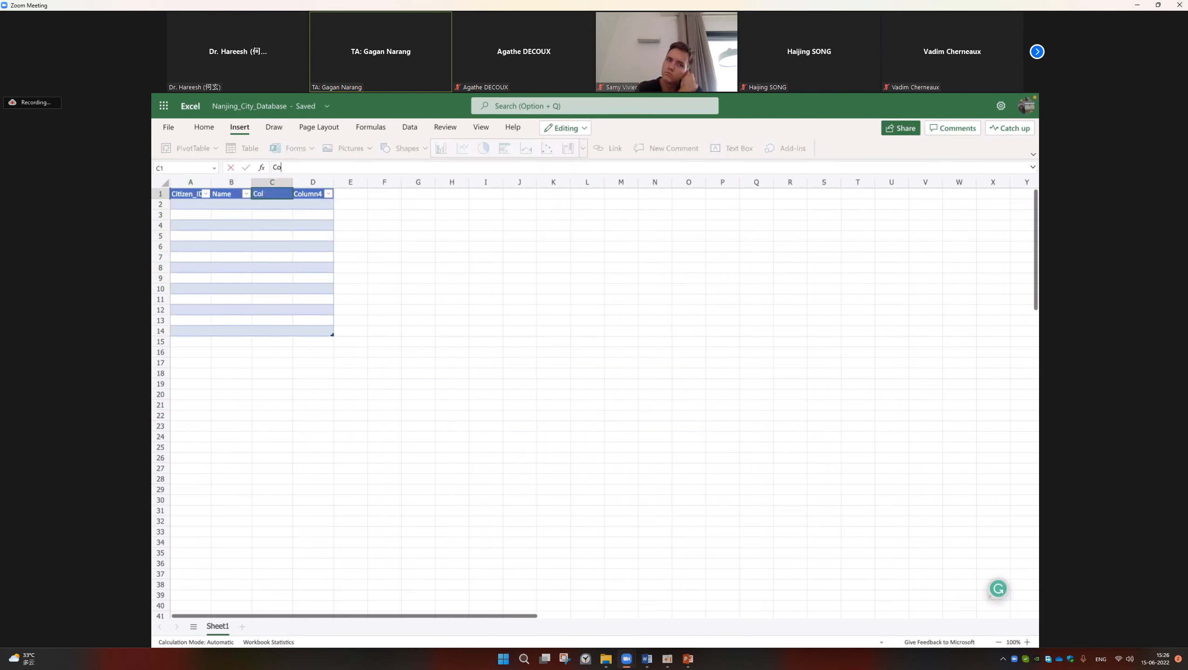
{"action": "type", "text": "Age"}
{"action": "left_click", "coordinate": [306, 193]}
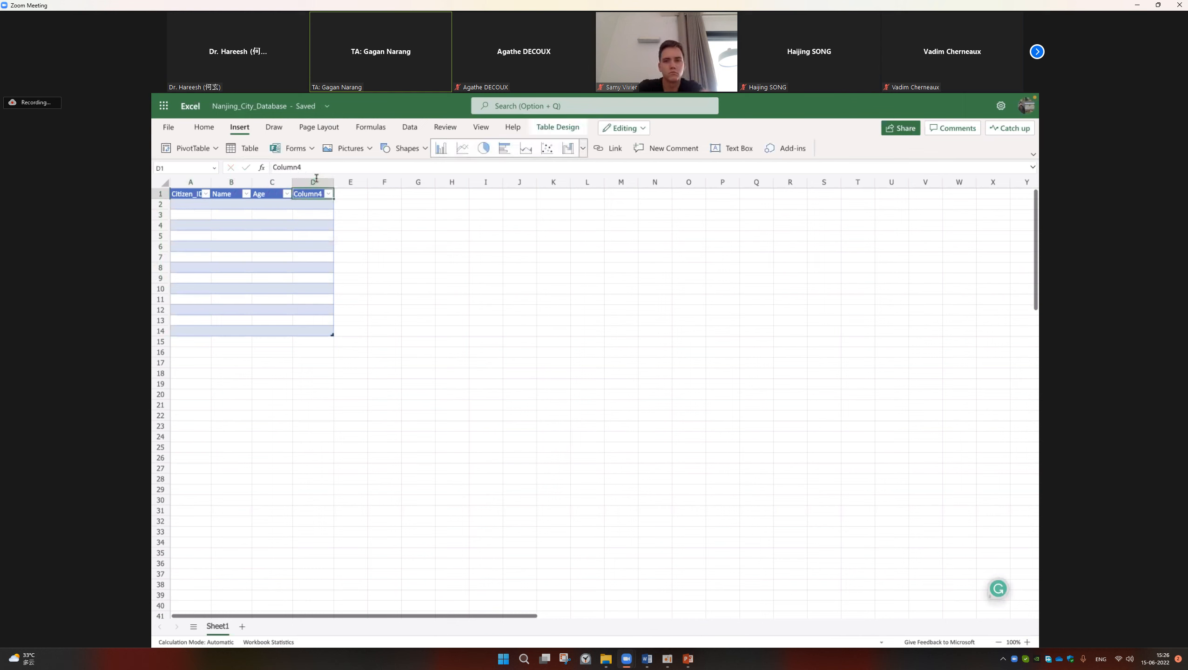
{"action": "type", "text": "C"}
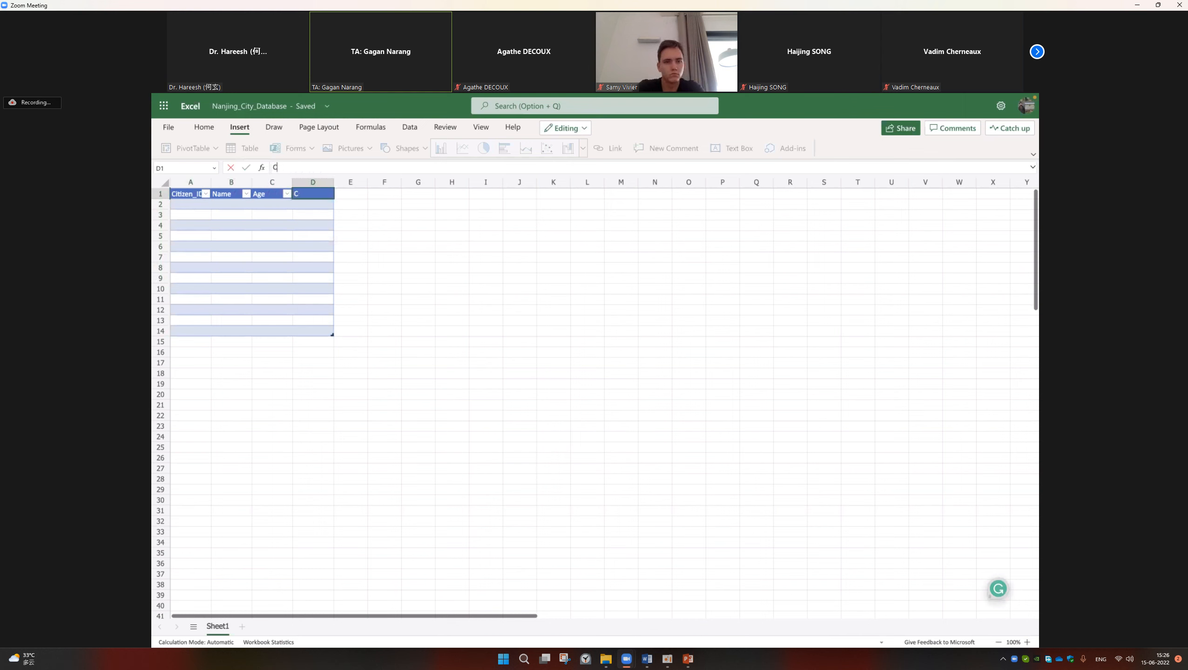
{"action": "type", "text": "oluntact"}
{"action": "left_click", "coordinate": [374, 210]}
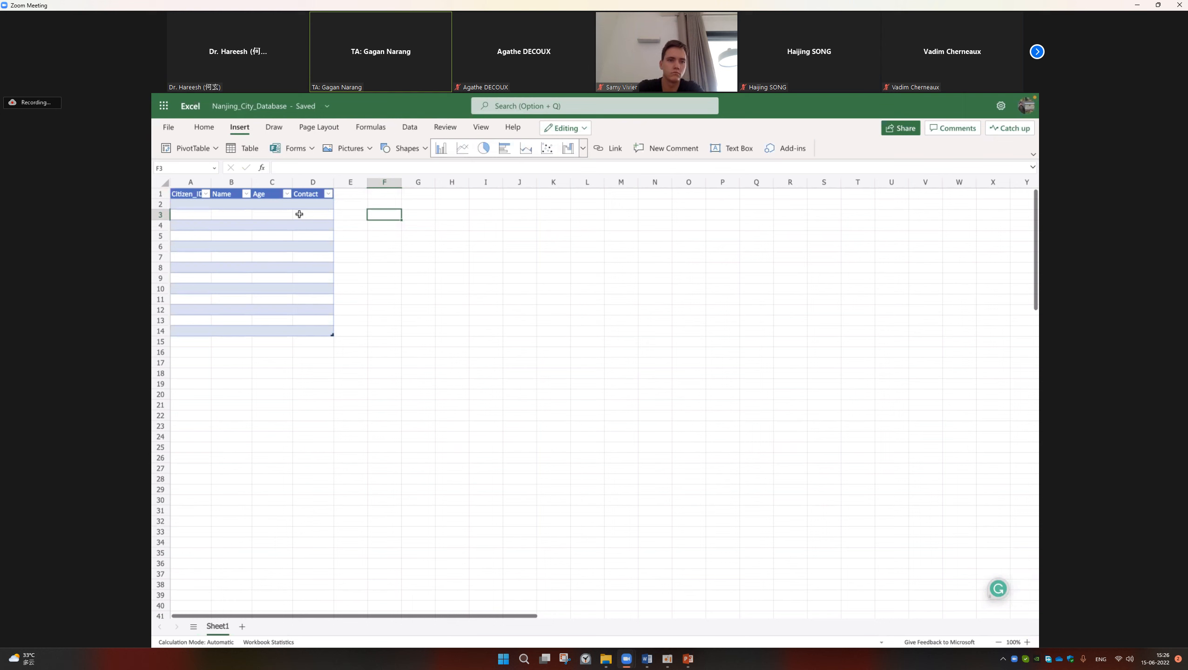
Close the Nanjing_City_Database workbook and return to its OneDrive folder.
{"action": "left_click", "coordinate": [393, 264]}
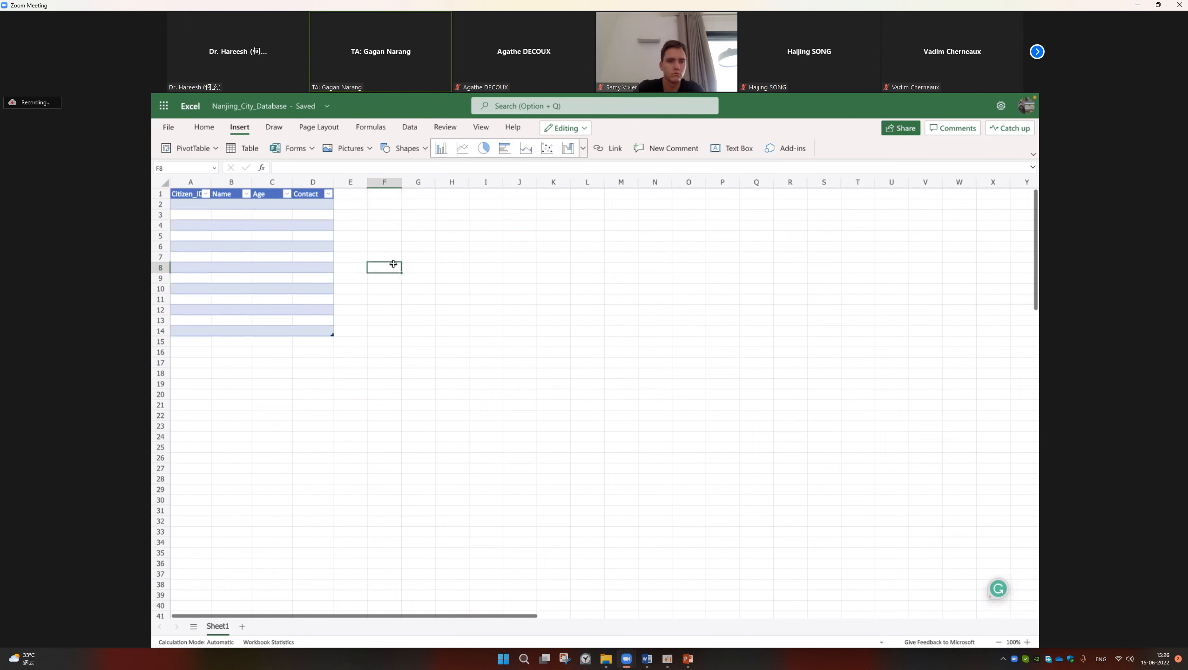
{"action": "mouse_move", "coordinate": [437, 94]}
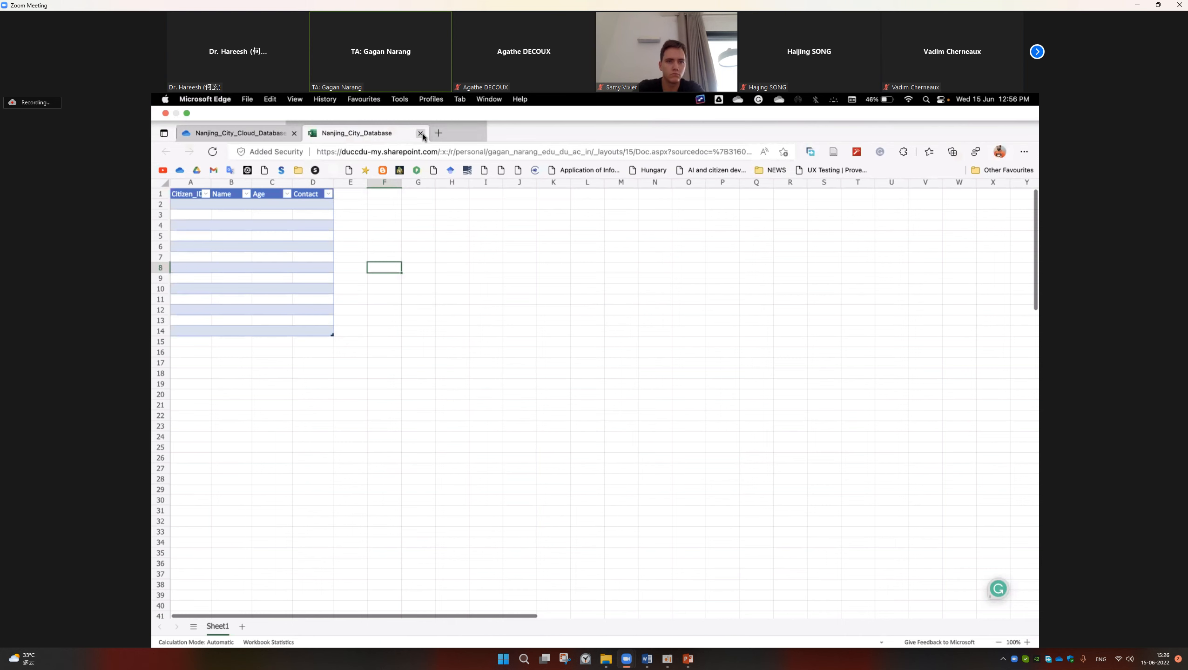
{"action": "left_click", "coordinate": [421, 134]}
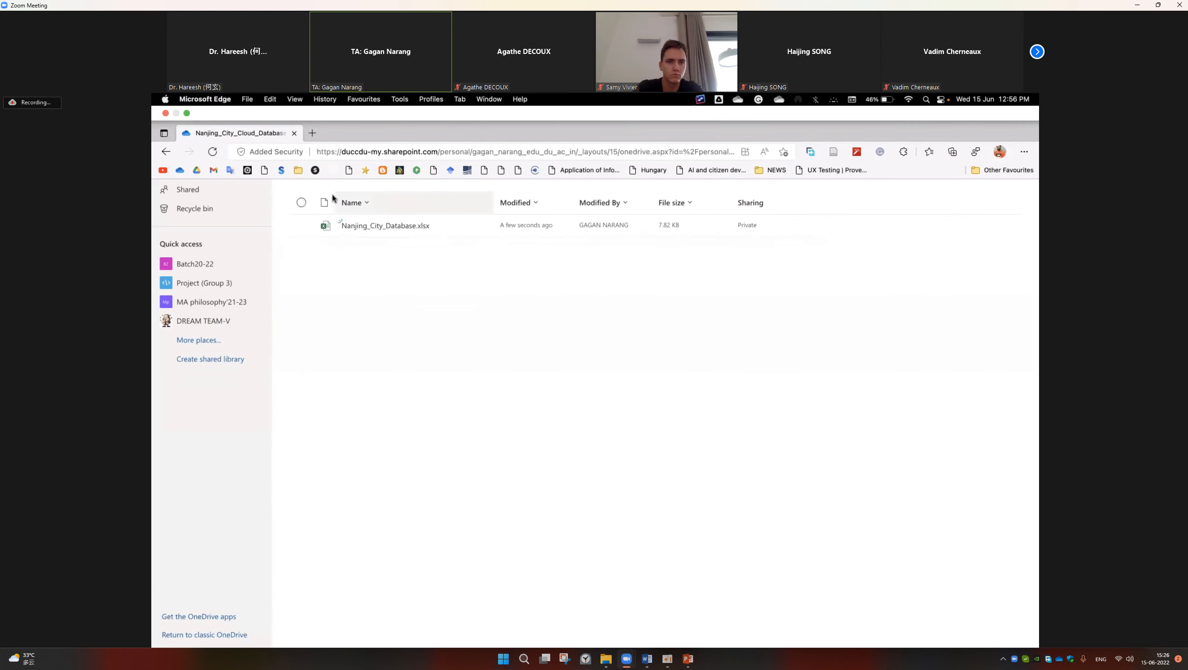
Refresh the OneDrive folder, reopen Nanjing_City_Database.xlsx to check the saved table headers, and close the workbook.
{"action": "left_click", "coordinate": [214, 157]}
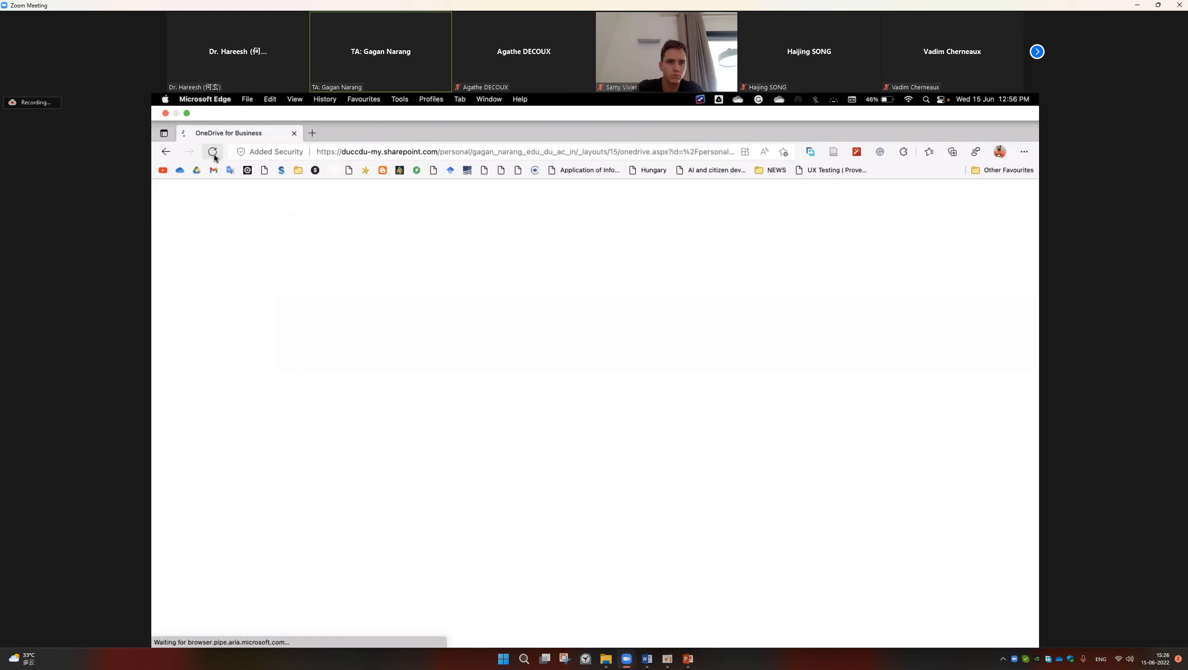
{"action": "left_click", "coordinate": [363, 226]}
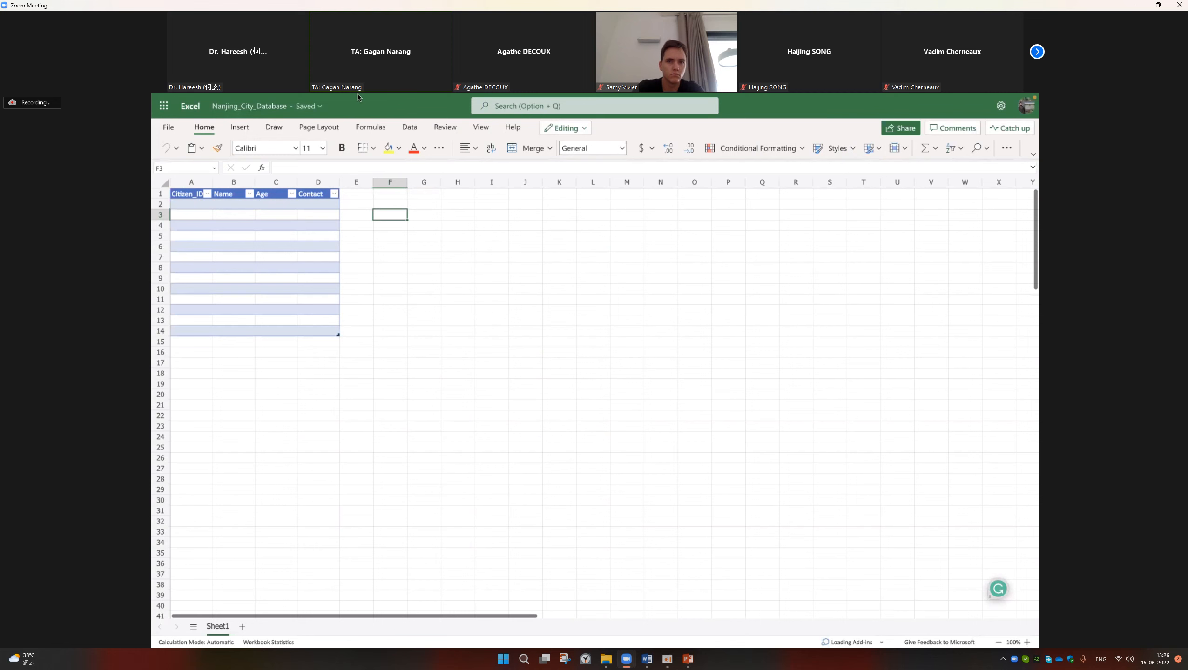
{"action": "mouse_move", "coordinate": [433, 93]}
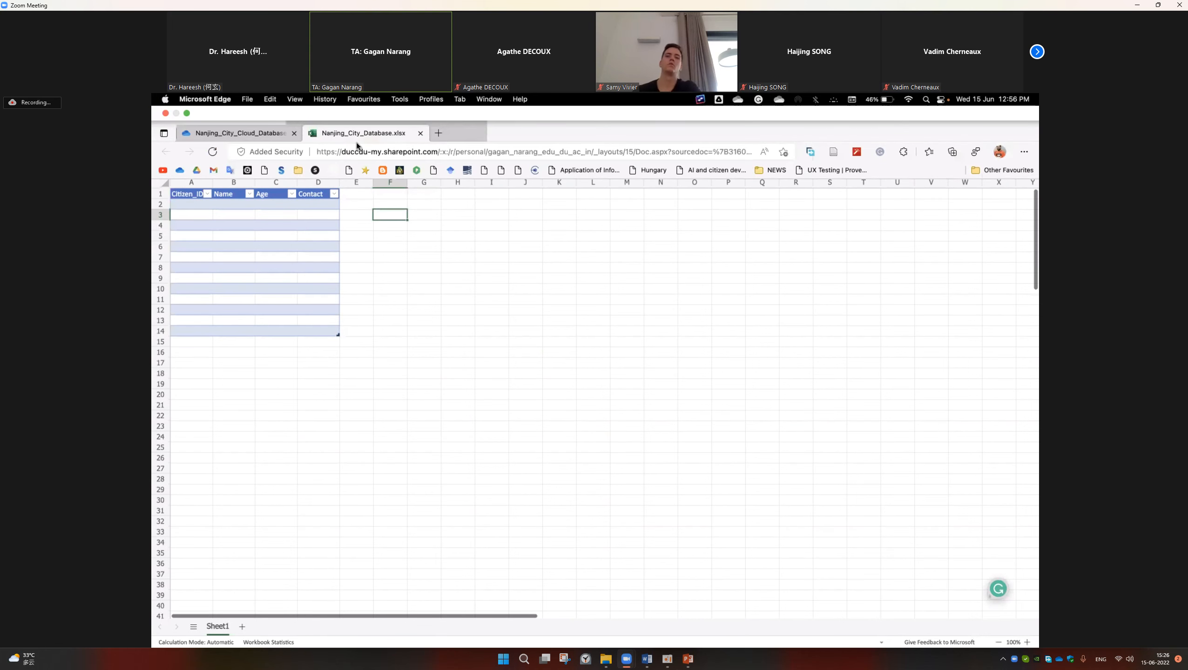
{"action": "left_click", "coordinate": [420, 134]}
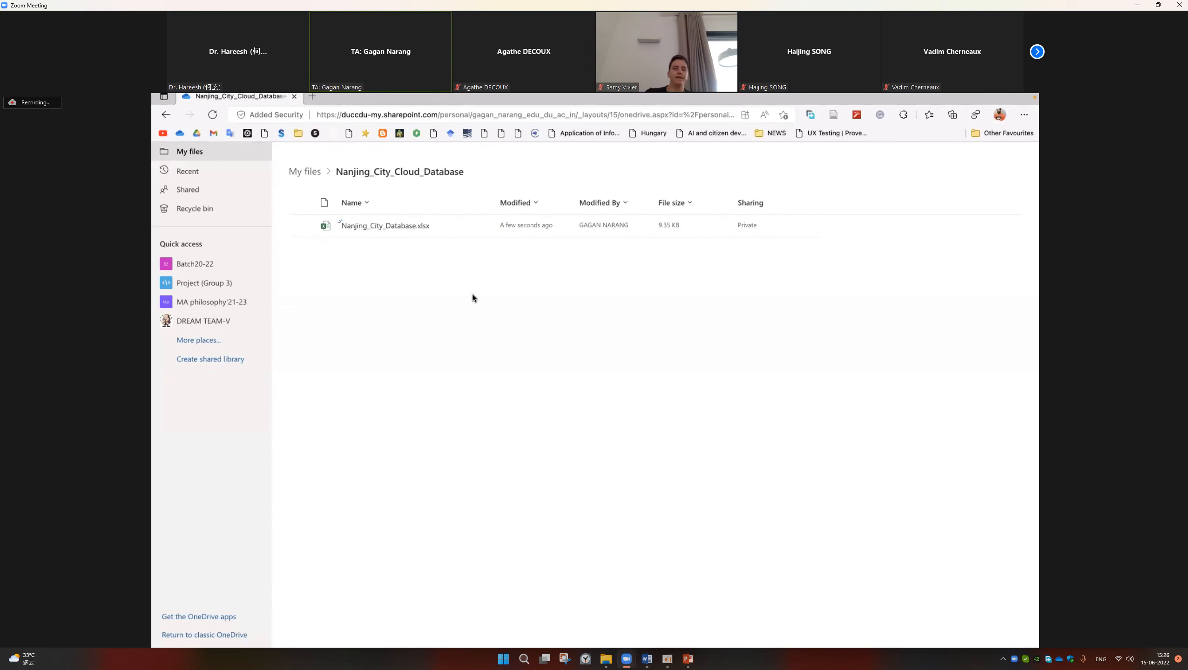
Switch to the Notes app and copy the Power Apps web address listed under Step 0.
{"action": "key", "text": "super+Tab"}
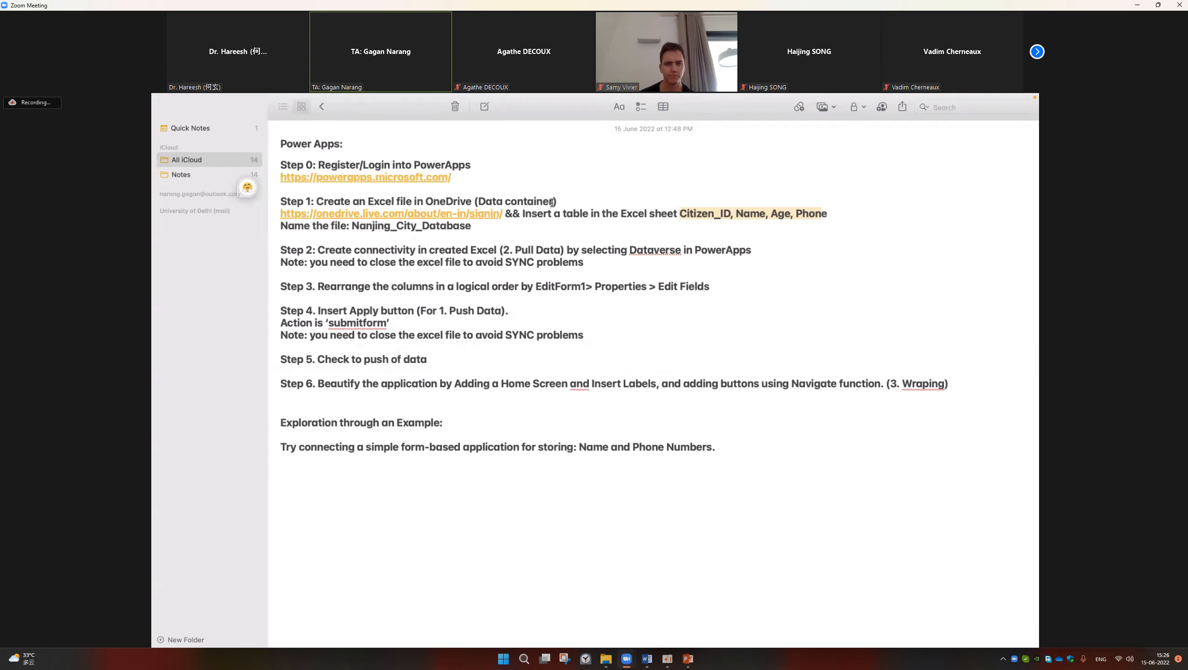
{"action": "left_click", "coordinate": [552, 203]}
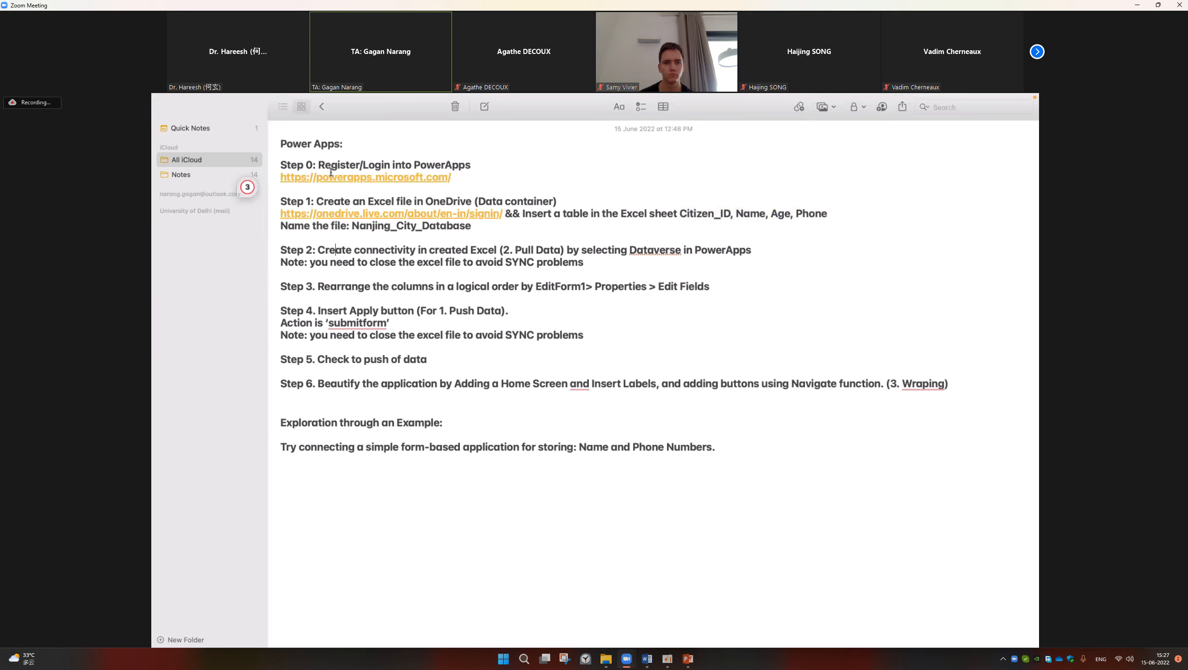
{"action": "left_click_drag", "start_coordinate": [460, 179], "coordinate": [278, 172]}
{"action": "key", "text": "super+c"}
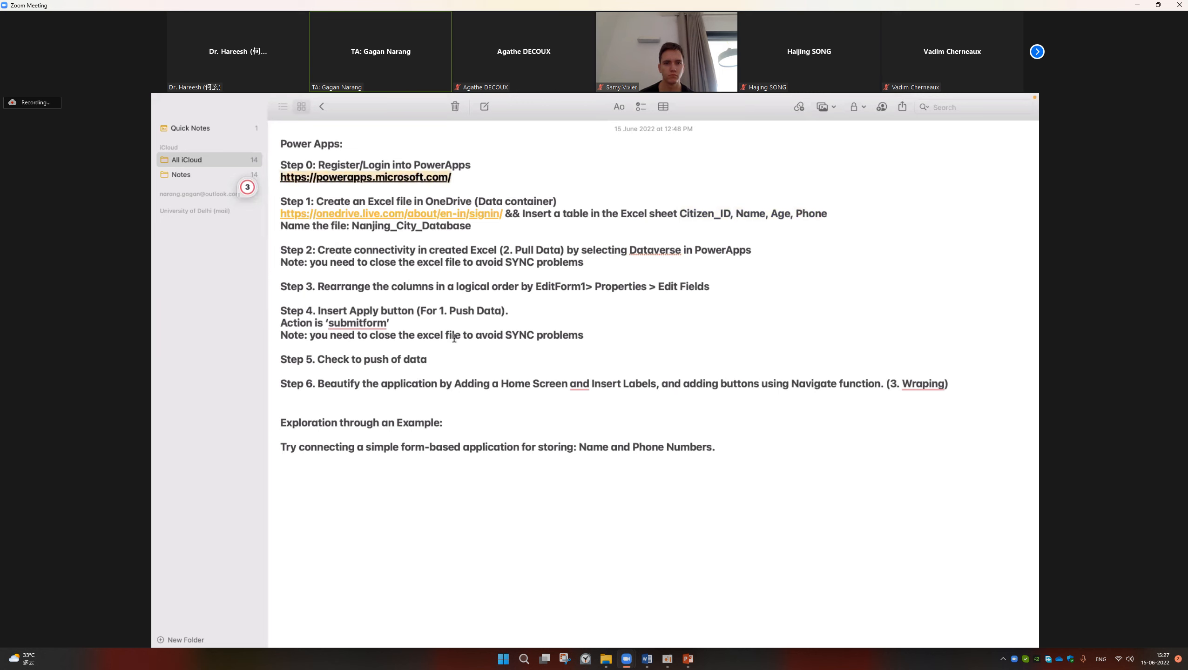
{"action": "left_click", "coordinate": [510, 402]}
{"action": "key", "text": "alt+Tab"}
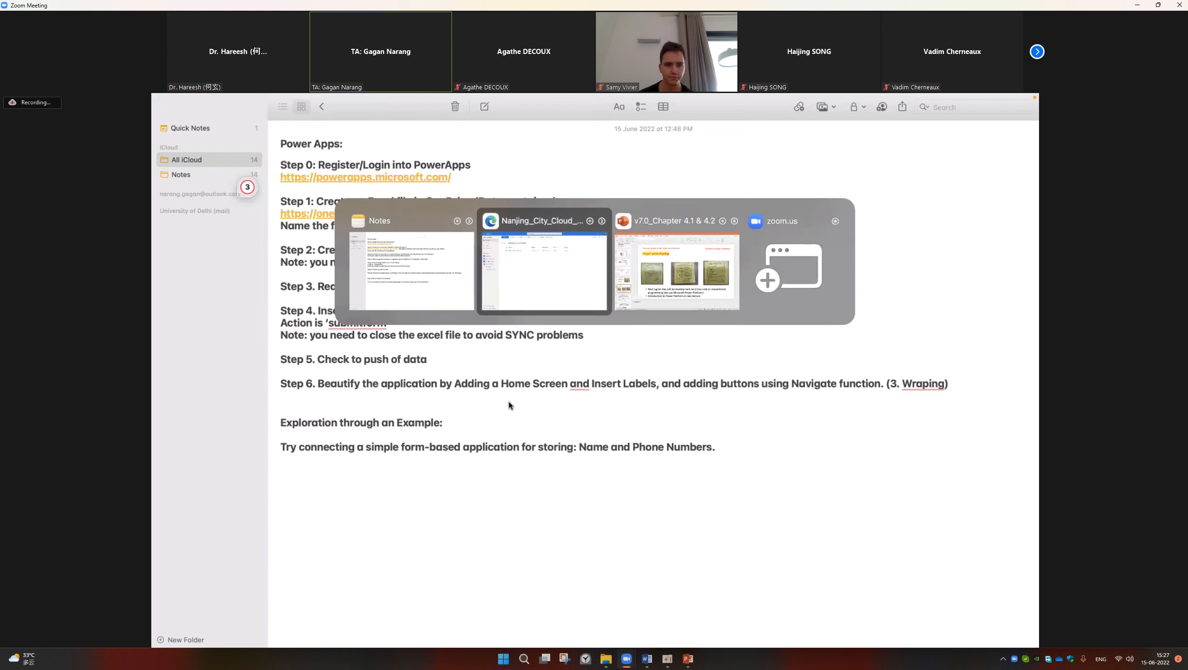
{"action": "mouse_move", "coordinate": [330, 128]}
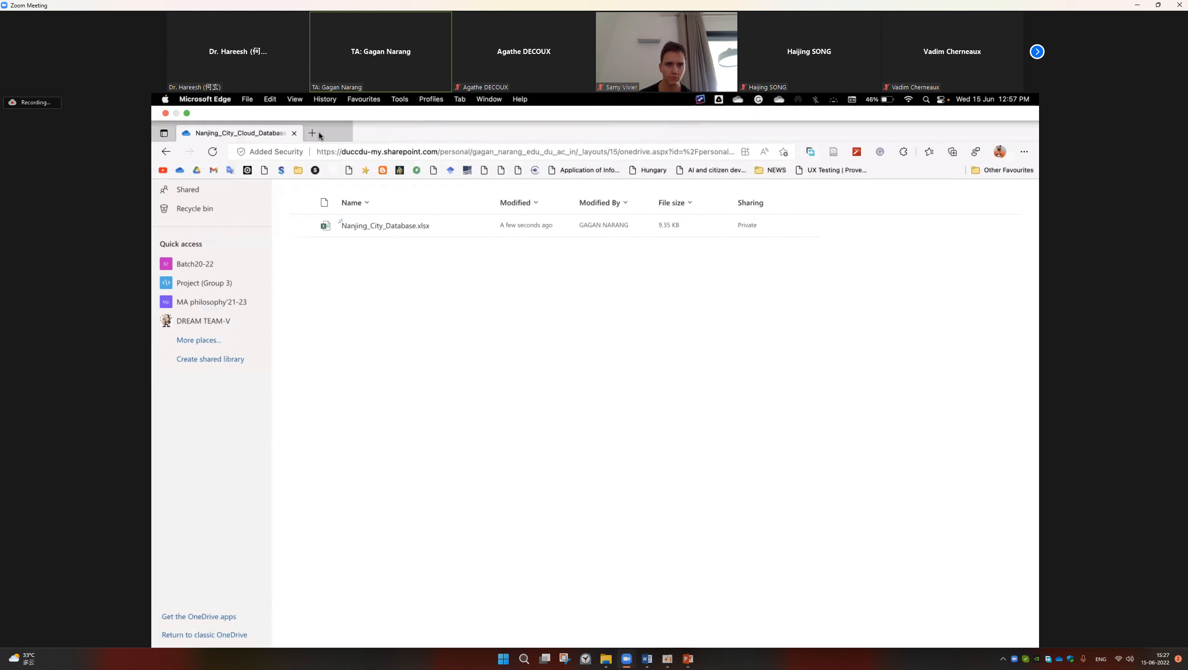
{"action": "left_click", "coordinate": [316, 135]}
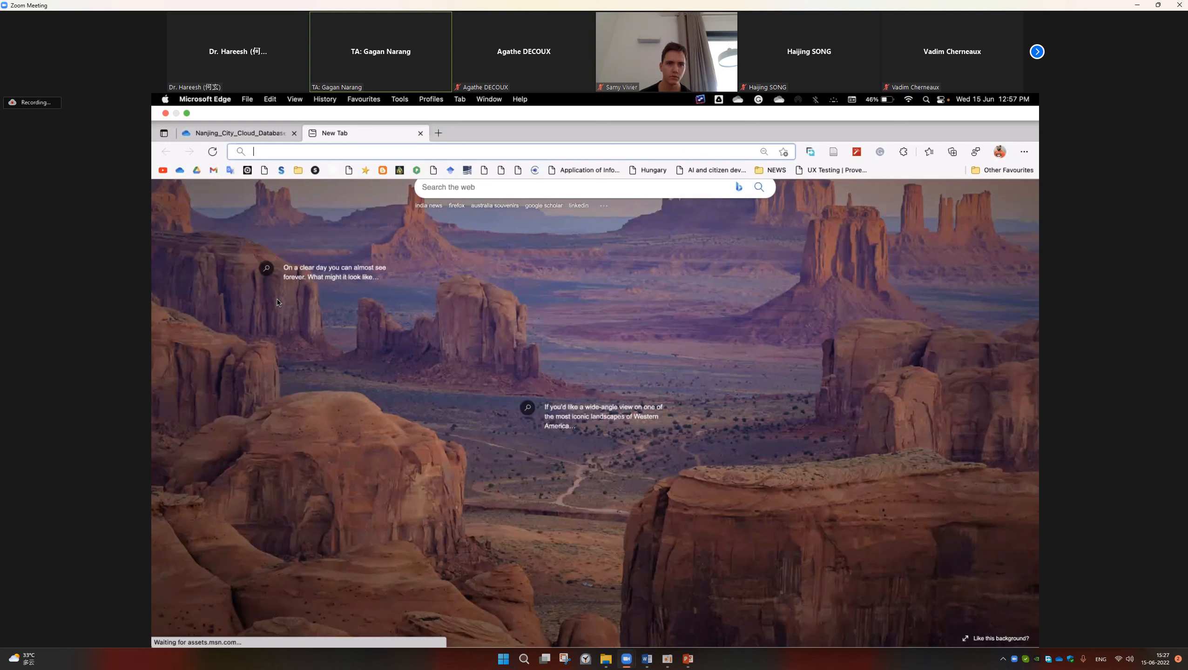
{"action": "key", "text": "super+v"}
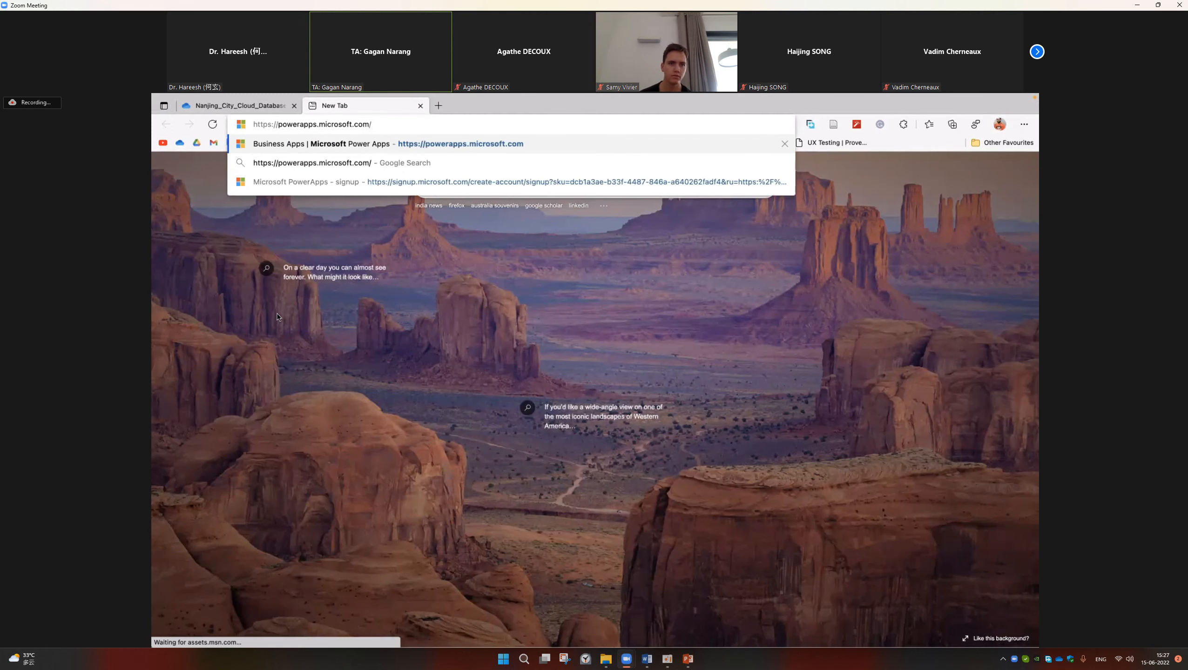
{"action": "key", "text": "Return"}
{"action": "mouse_move", "coordinate": [367, 94]}
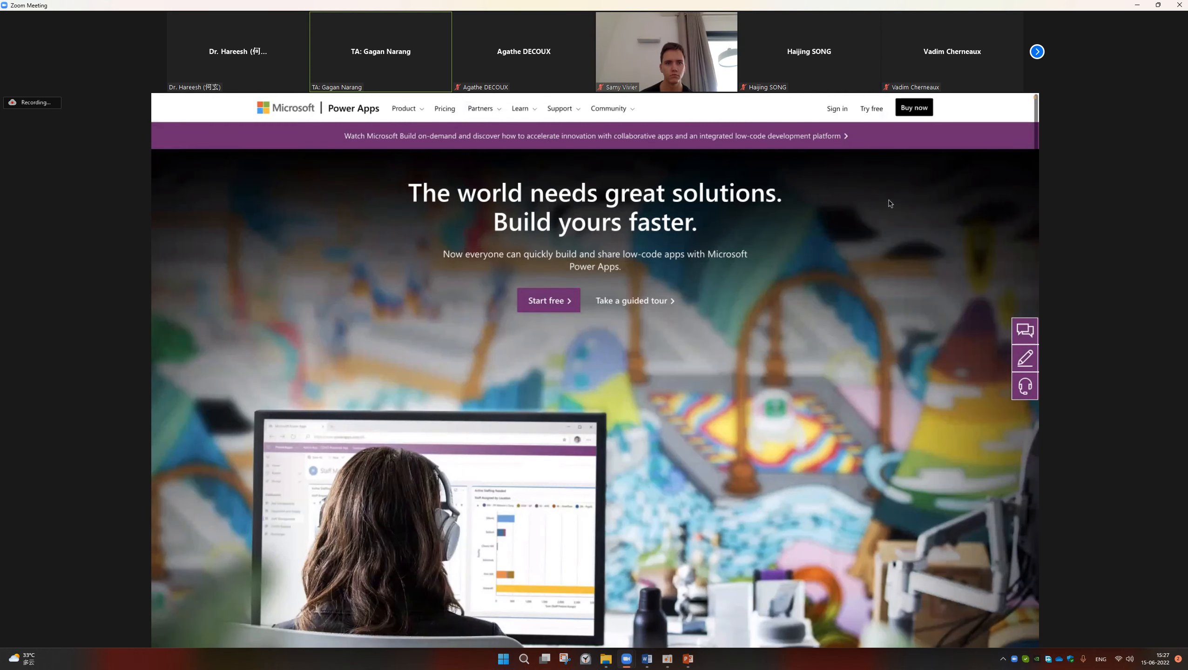
{"action": "left_click", "coordinate": [833, 108]}
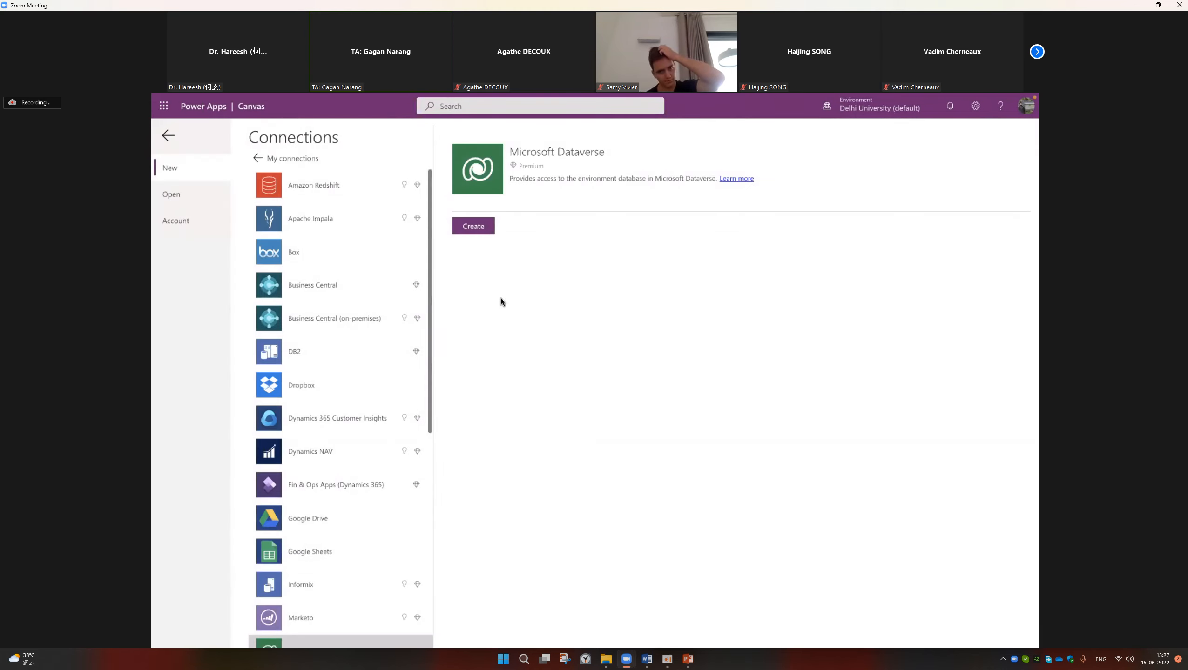
Create a new OneDrive for Business connection as the canvas app's data source.
{"action": "scroll", "coordinate": [358, 337], "scroll_direction": "down", "scroll_amount": 5}
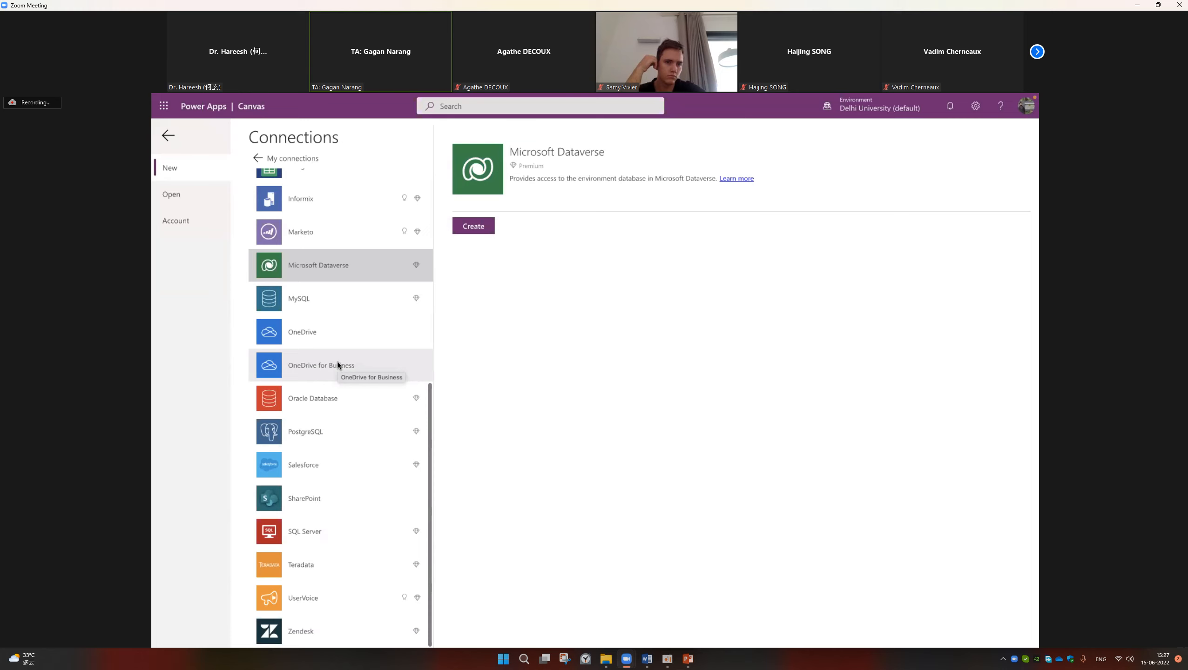
{"action": "left_click", "coordinate": [321, 370]}
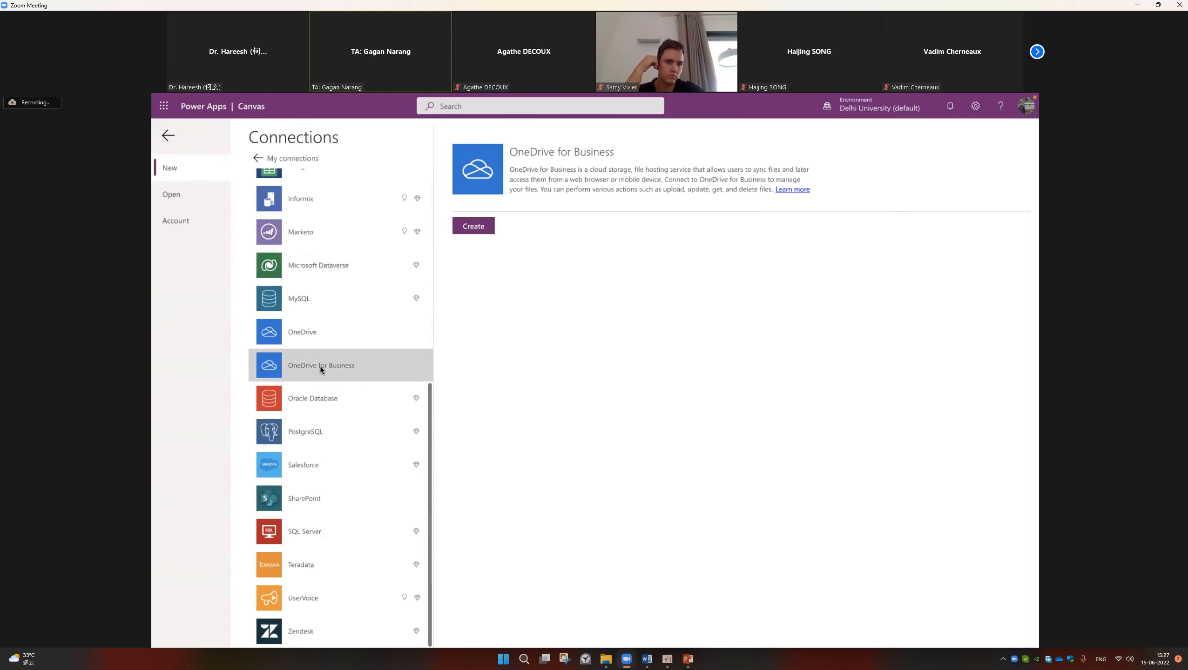
{"action": "left_click", "coordinate": [474, 228]}
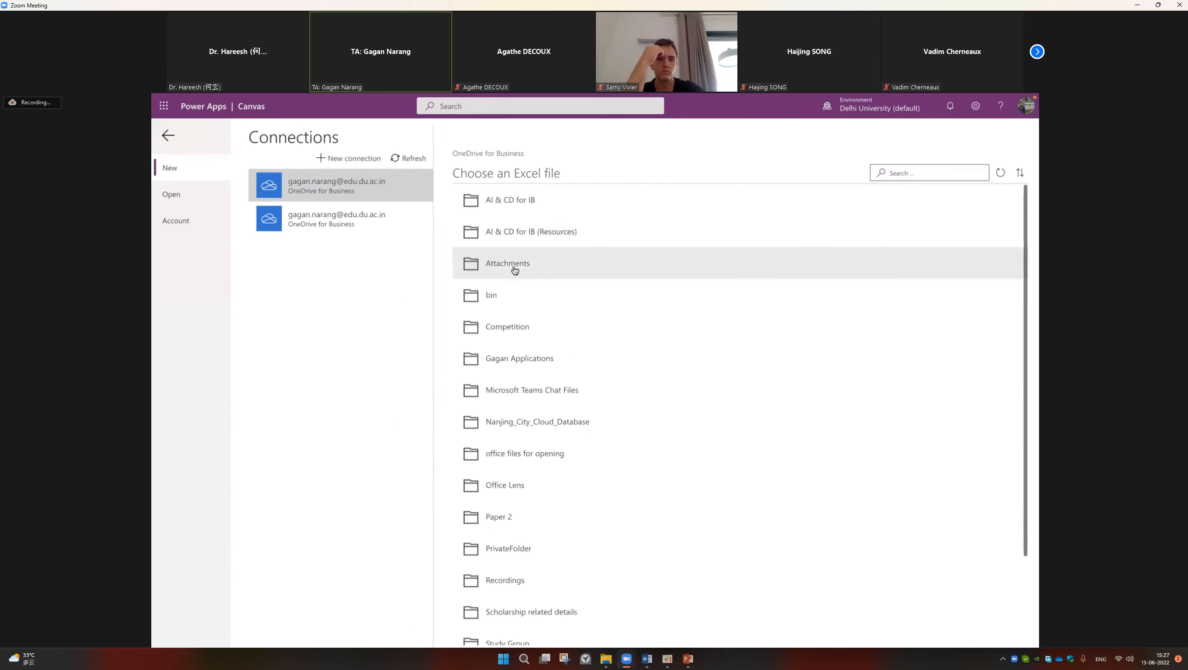
Connect the app to Table1 of Nanjing_City_Database.xlsx in the Nanjing_City_Cloud_Database folder.
{"action": "scroll", "coordinate": [514, 294], "scroll_direction": "down", "scroll_amount": 2}
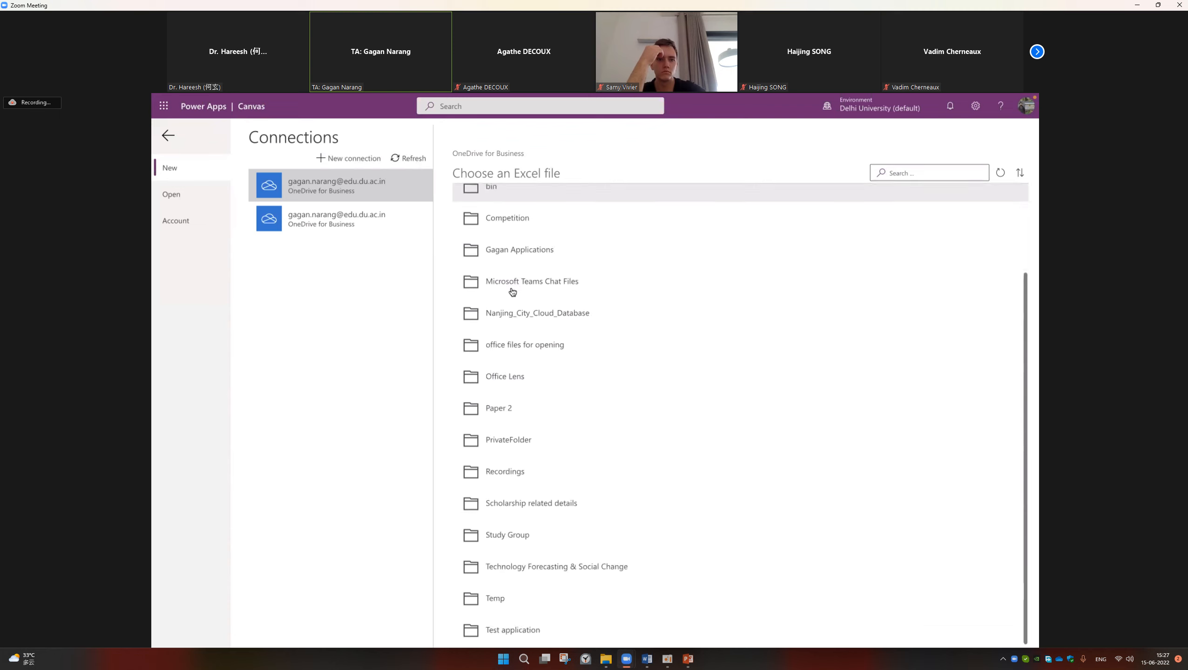
{"action": "left_click", "coordinate": [521, 311]}
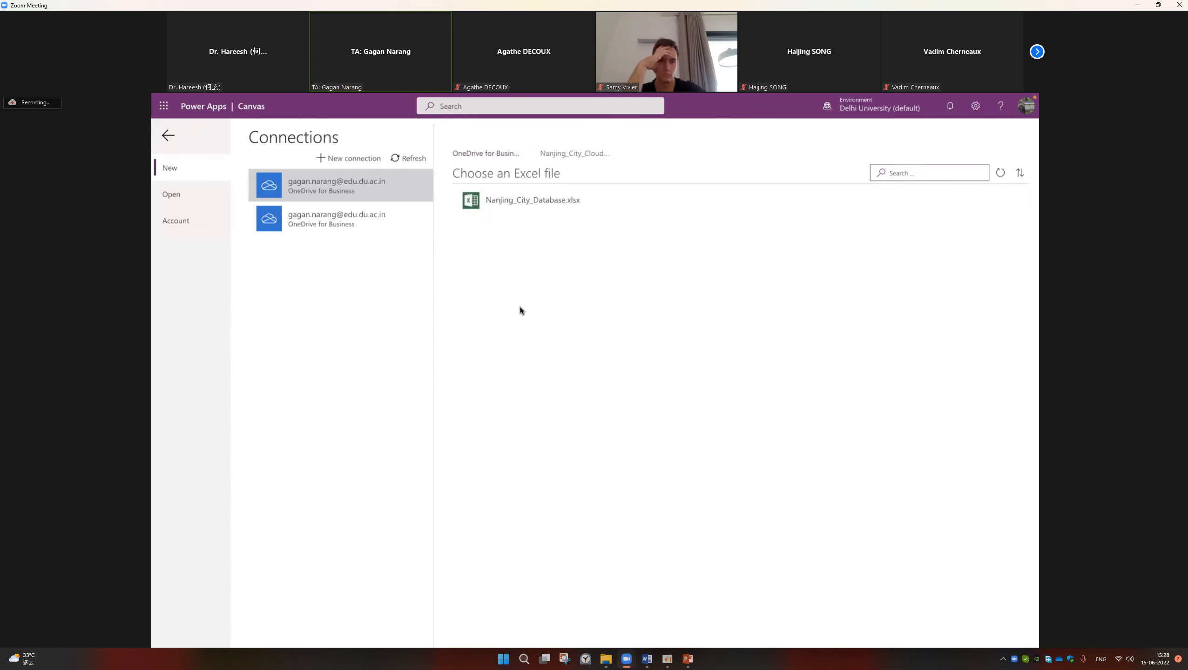
{"action": "left_click", "coordinate": [544, 201]}
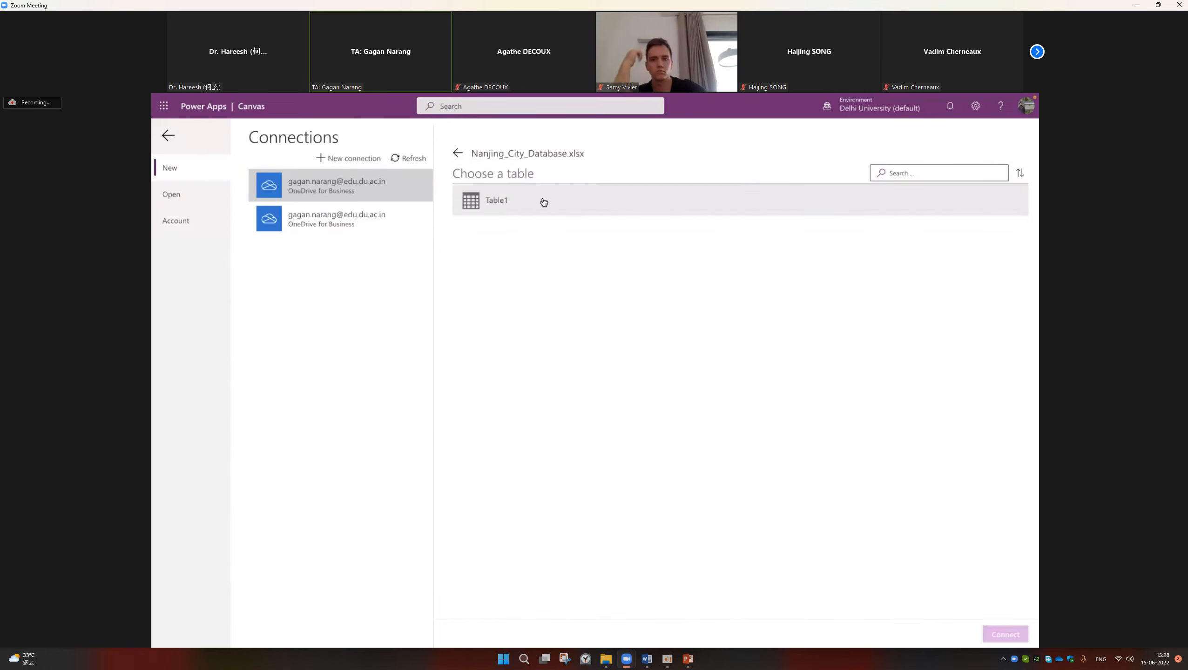
{"action": "left_click", "coordinate": [543, 202]}
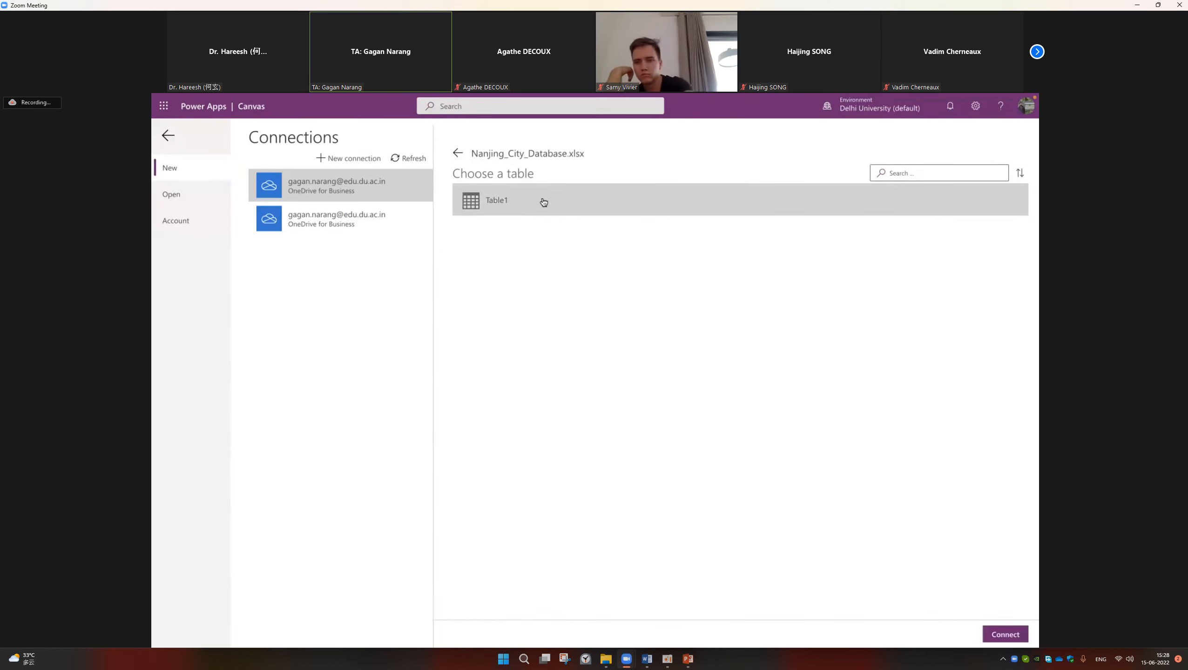
{"action": "left_click", "coordinate": [1011, 640]}
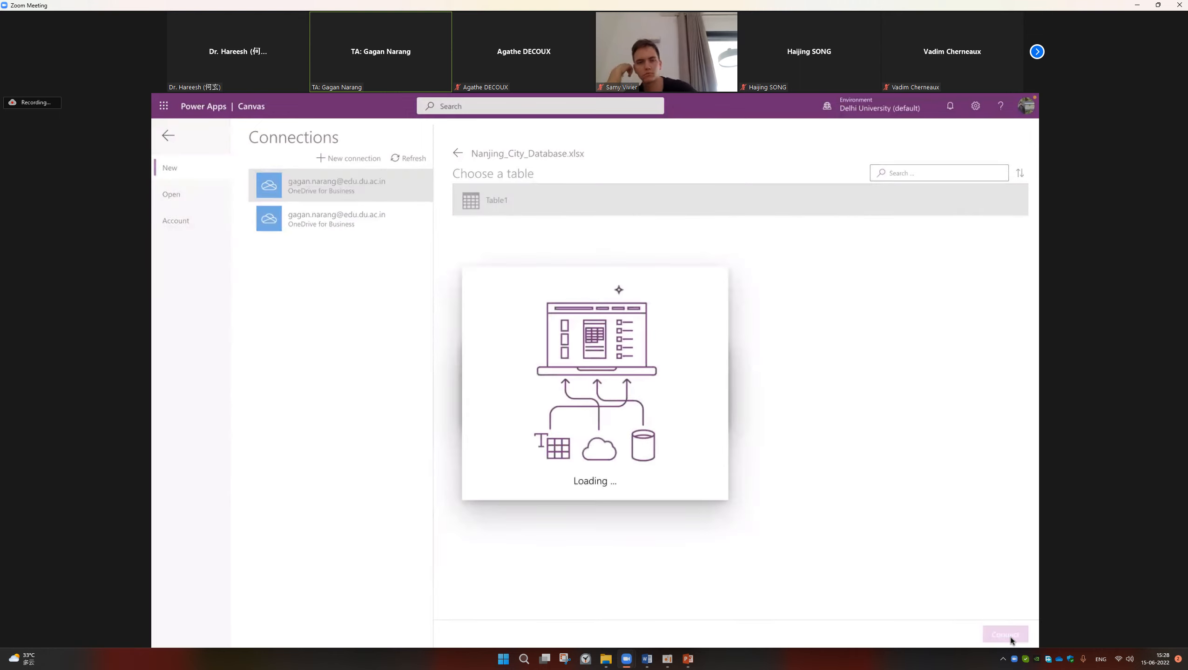
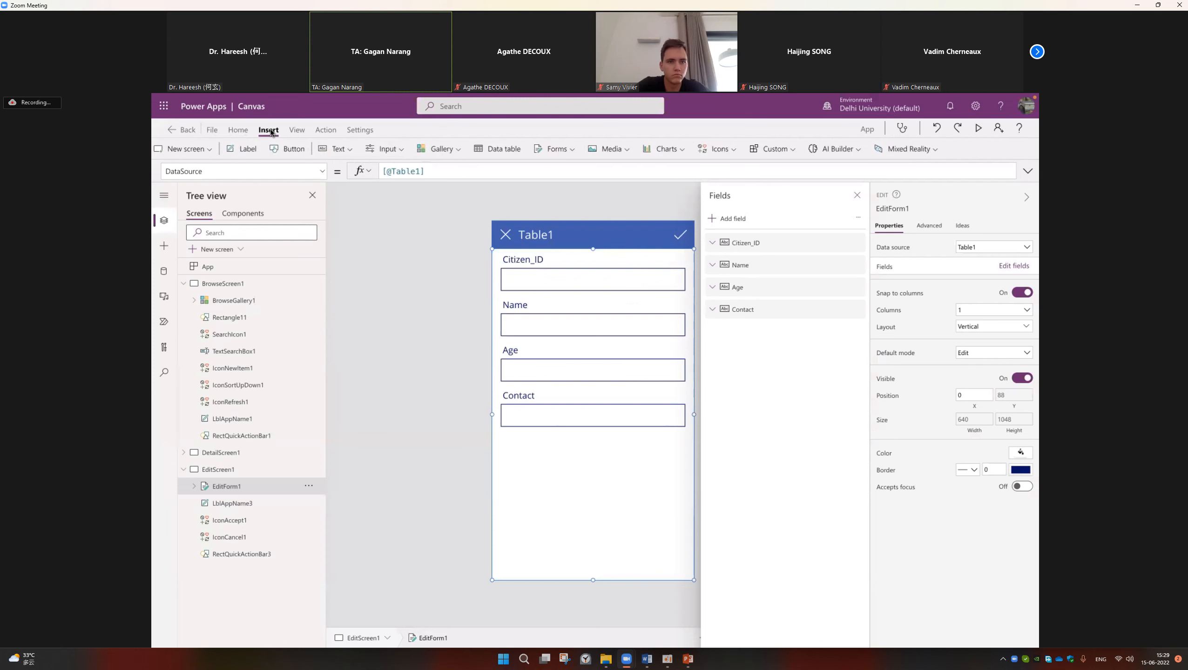
Insert a button on EditScreen1 below the Contact field, at about X 192, Y 807, and label it Apply.
{"action": "left_click", "coordinate": [306, 149]}
{"action": "left_click_drag", "start_coordinate": [532, 236], "coordinate": [580, 480]}
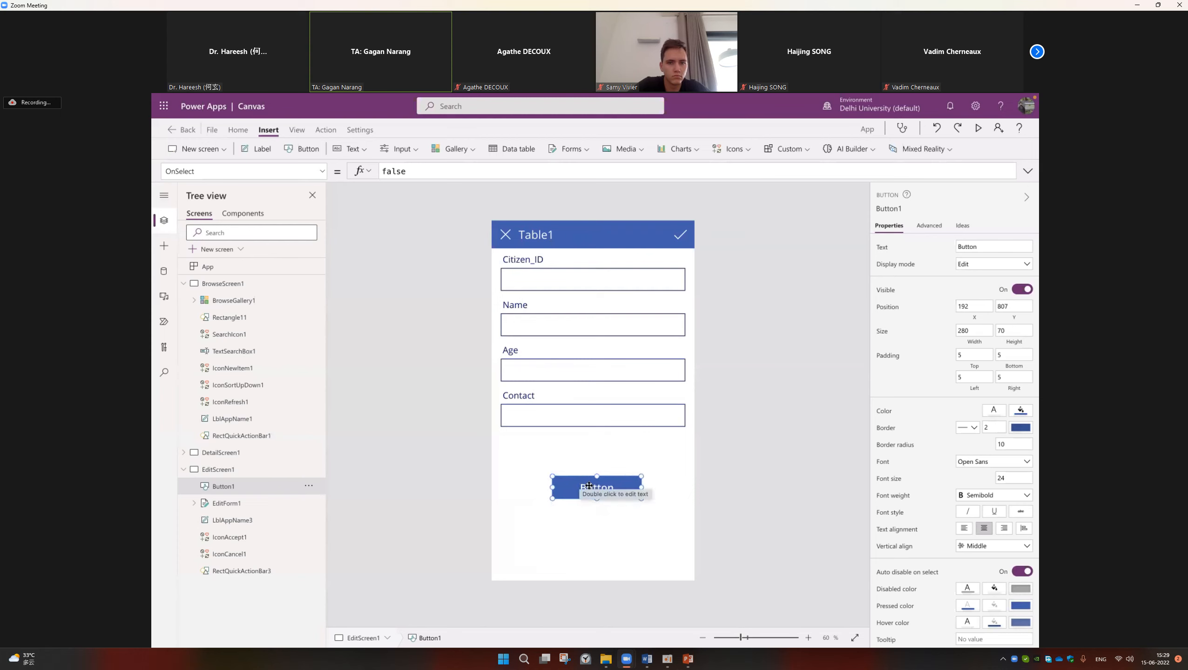
{"action": "double_click", "coordinate": [595, 490]}
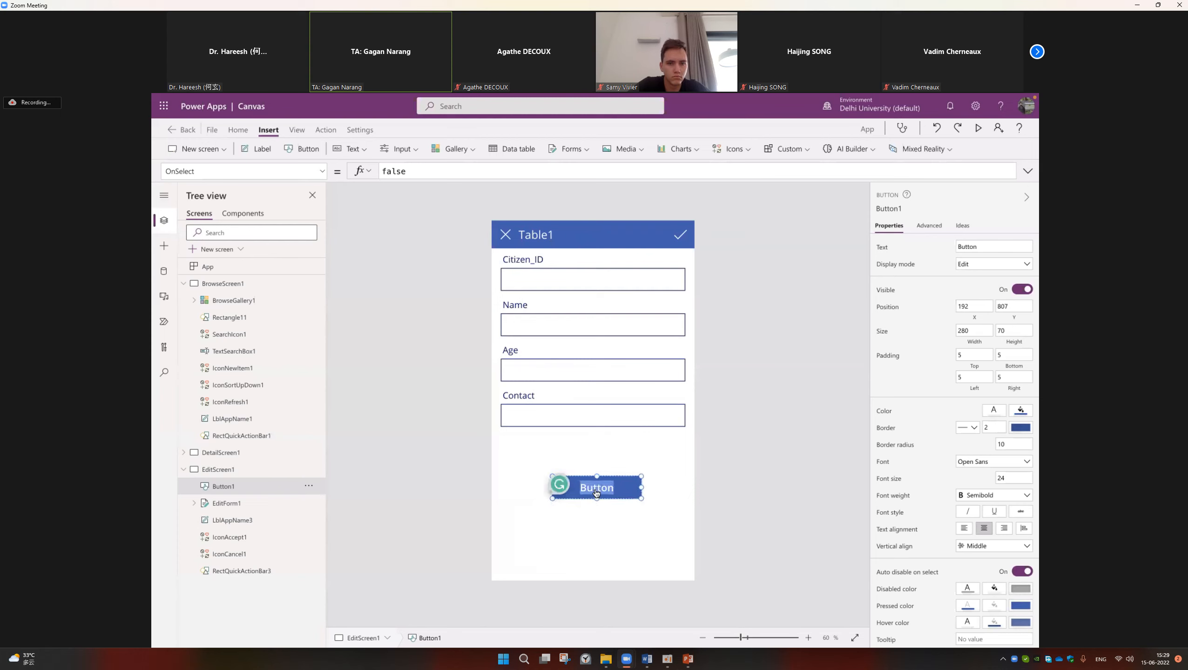
{"action": "type", "text": "Apply"}
{"action": "left_click", "coordinate": [606, 536]}
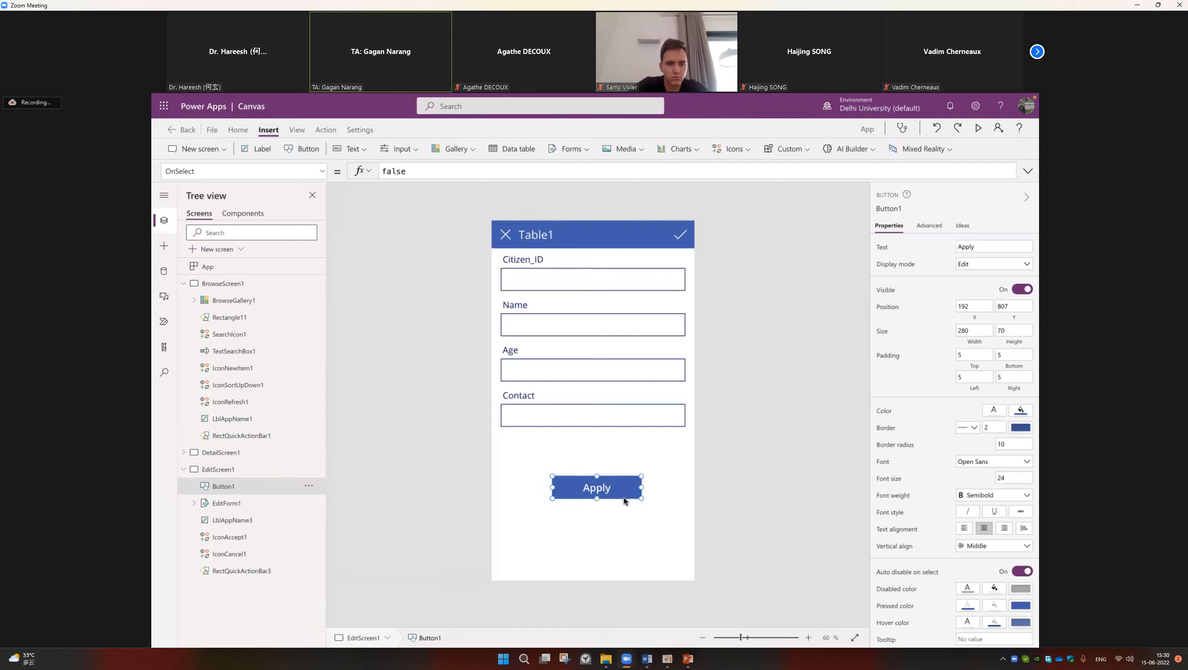
{"action": "left_click", "coordinate": [605, 548]}
Clear the Apply button's OnSelect formula and look up the Step 4 action name in the Notes app.
{"action": "left_click", "coordinate": [613, 497]}
{"action": "left_click", "coordinate": [928, 227]}
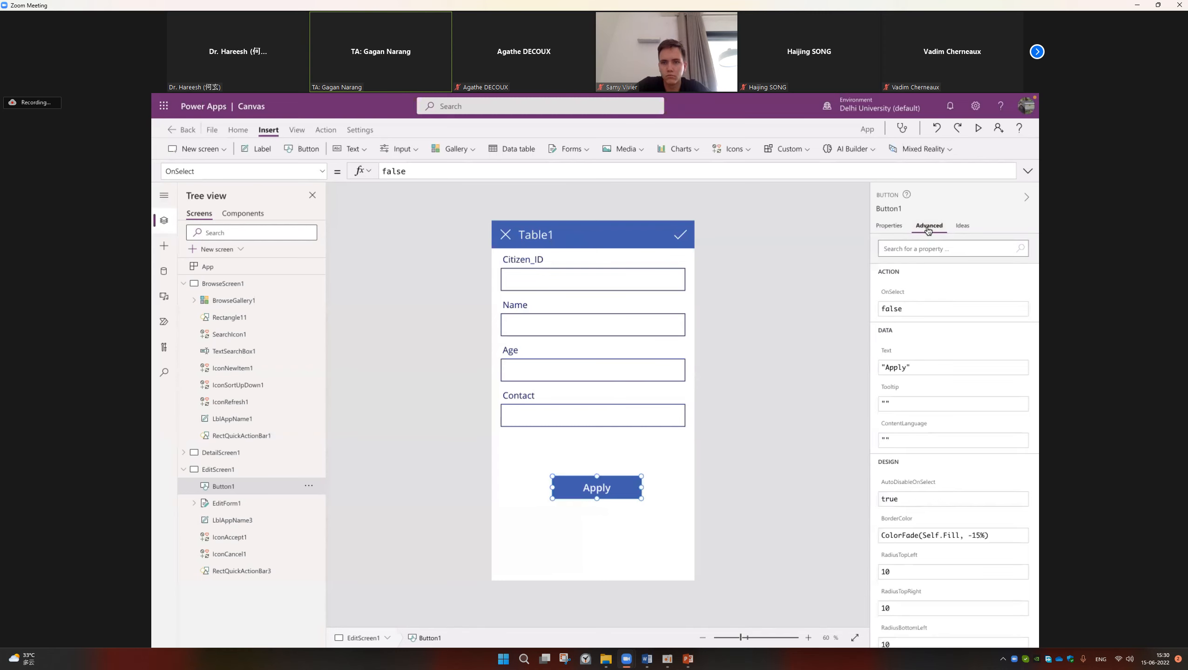
{"action": "left_click", "coordinate": [896, 295]}
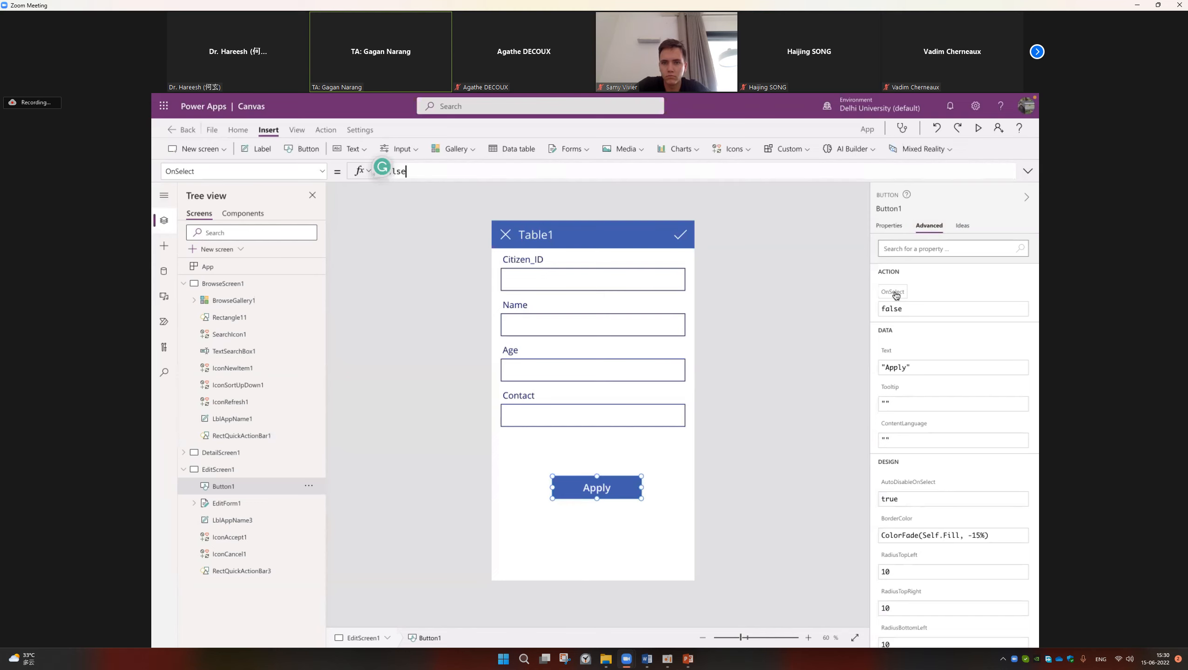
{"action": "key", "text": "BackSpace"}
{"action": "key", "text": "BackSpace"}
{"action": "key", "text": "BackSpace"}
{"action": "key", "text": "alt+Tab"}
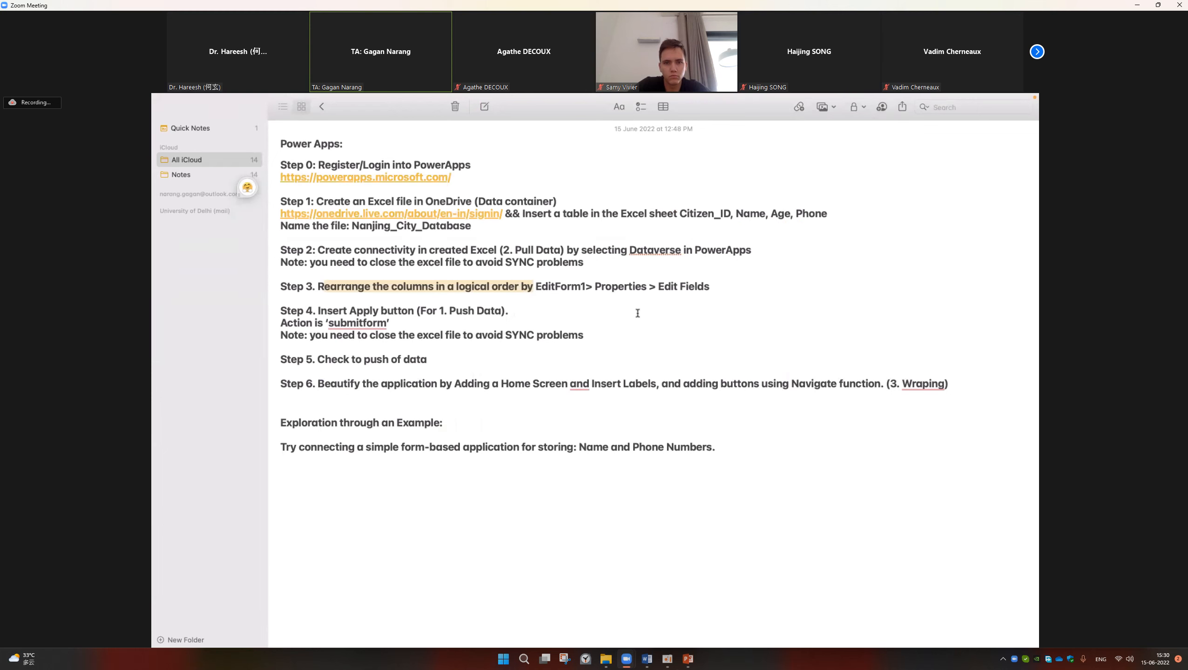
{"action": "left_click", "coordinate": [404, 318]}
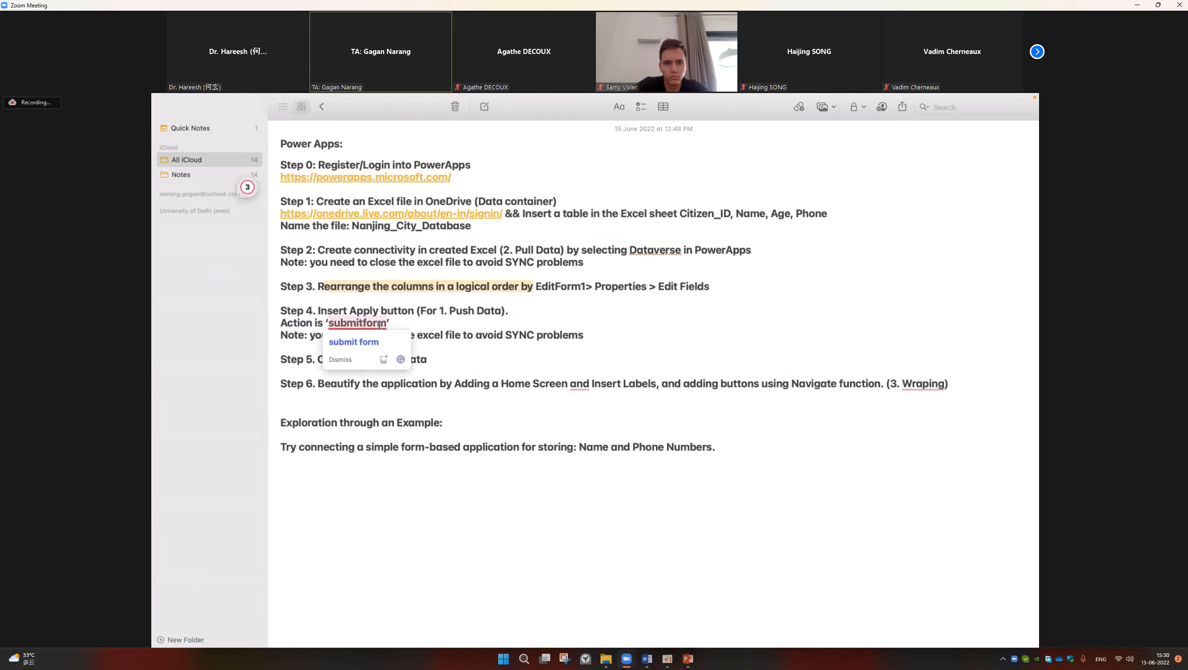
{"action": "key", "text": "alt+Tab"}
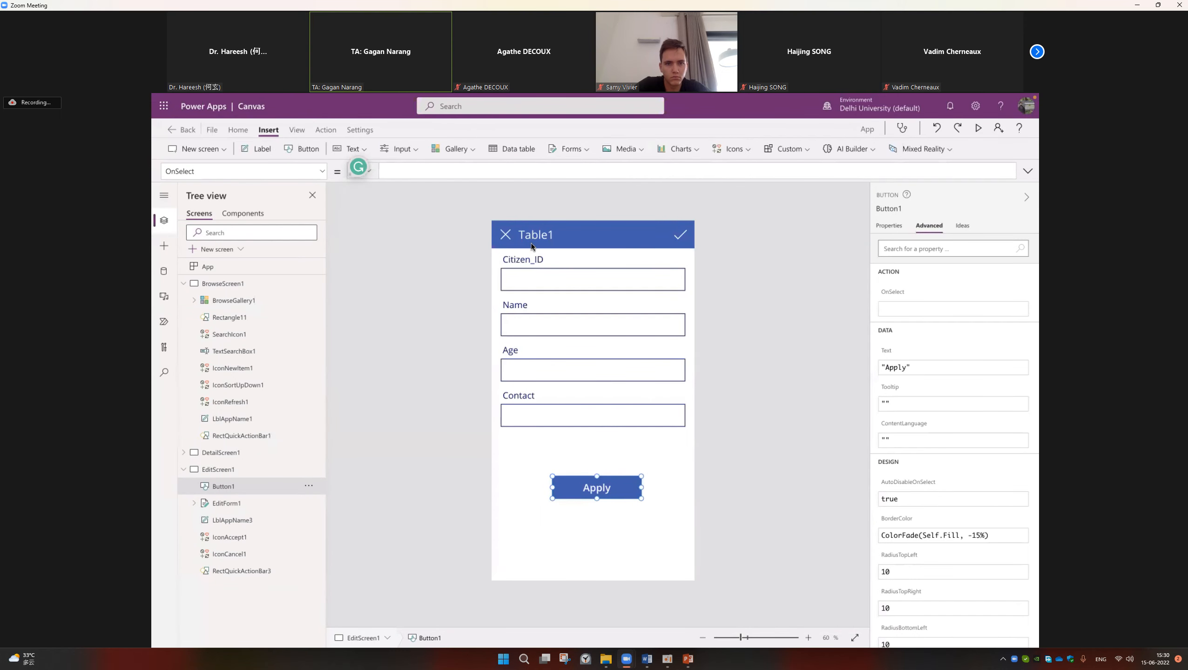
Set the Apply button's OnSelect action to SubmitForm(EditForm1).
{"action": "type", "text": "su"}
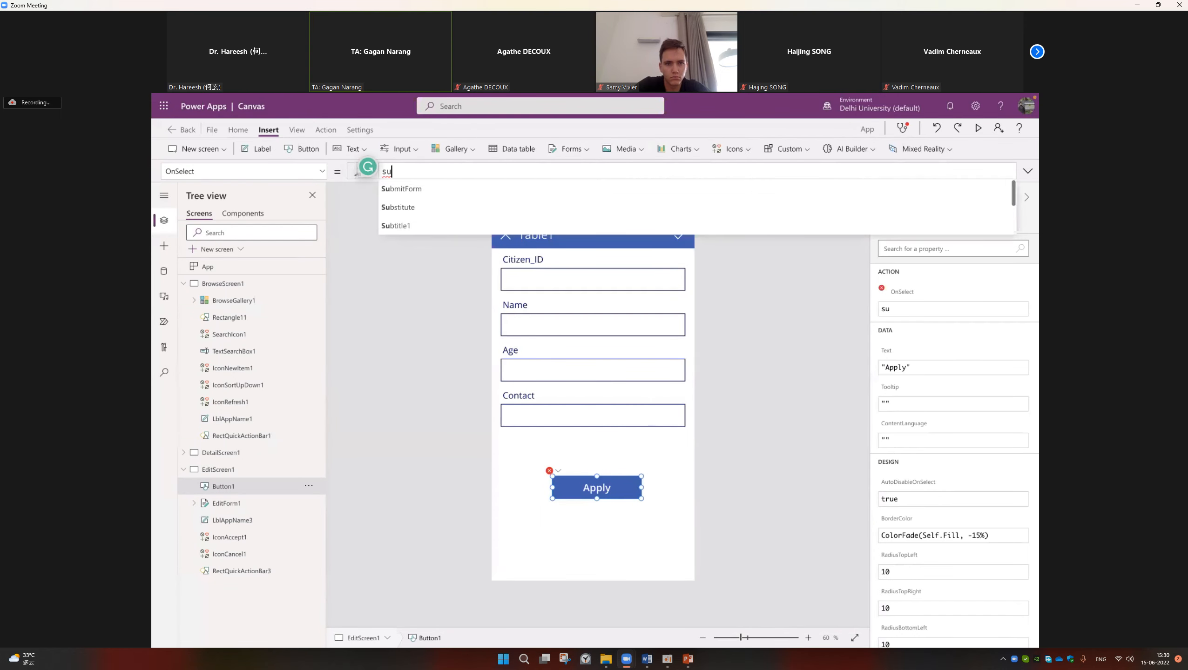
{"action": "key", "text": "Tab"}
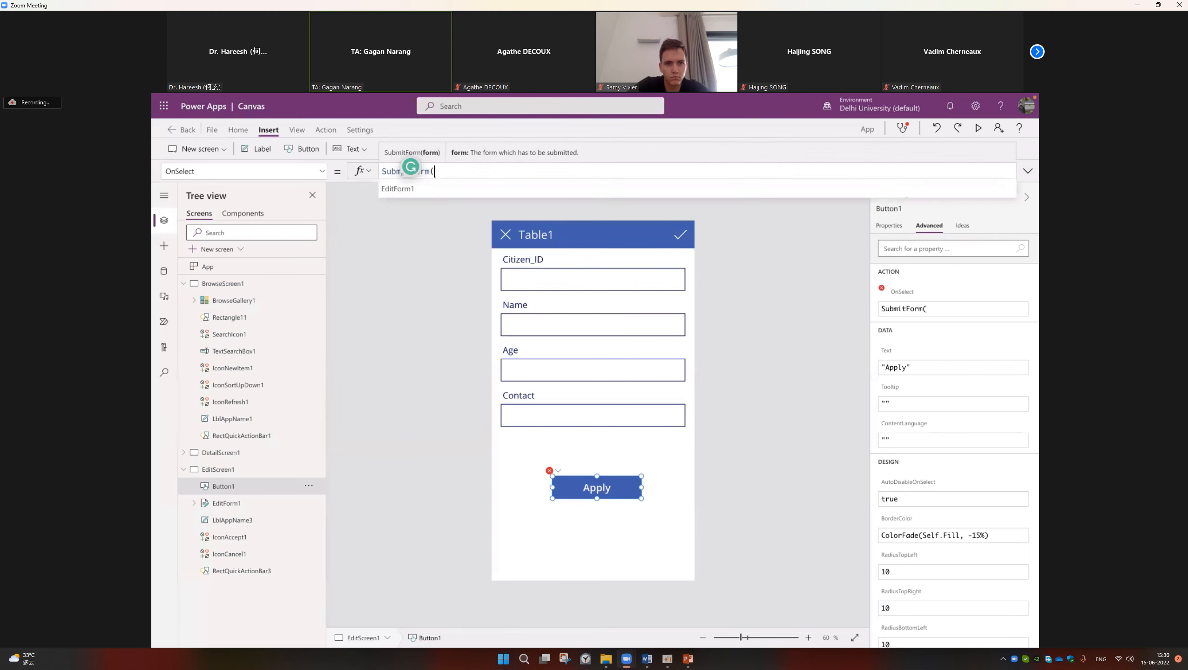
{"action": "key", "text": "Down"}
{"action": "key", "text": "Tab"}
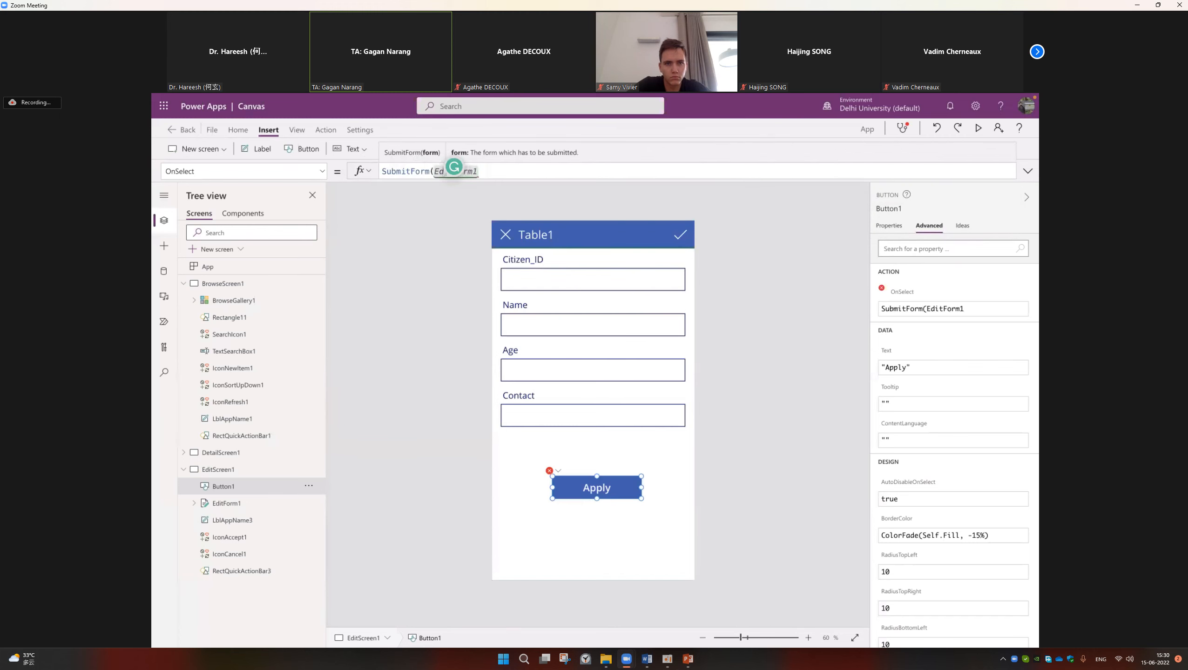
{"action": "type", "text": ")"}
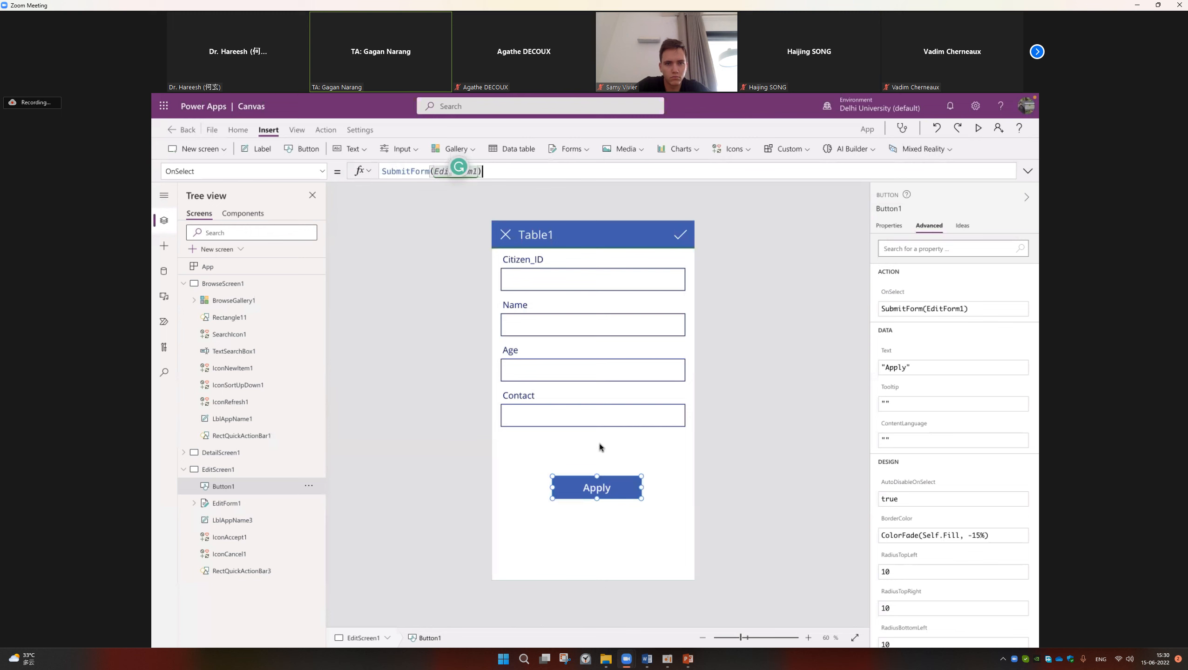
{"action": "left_click", "coordinate": [571, 553]}
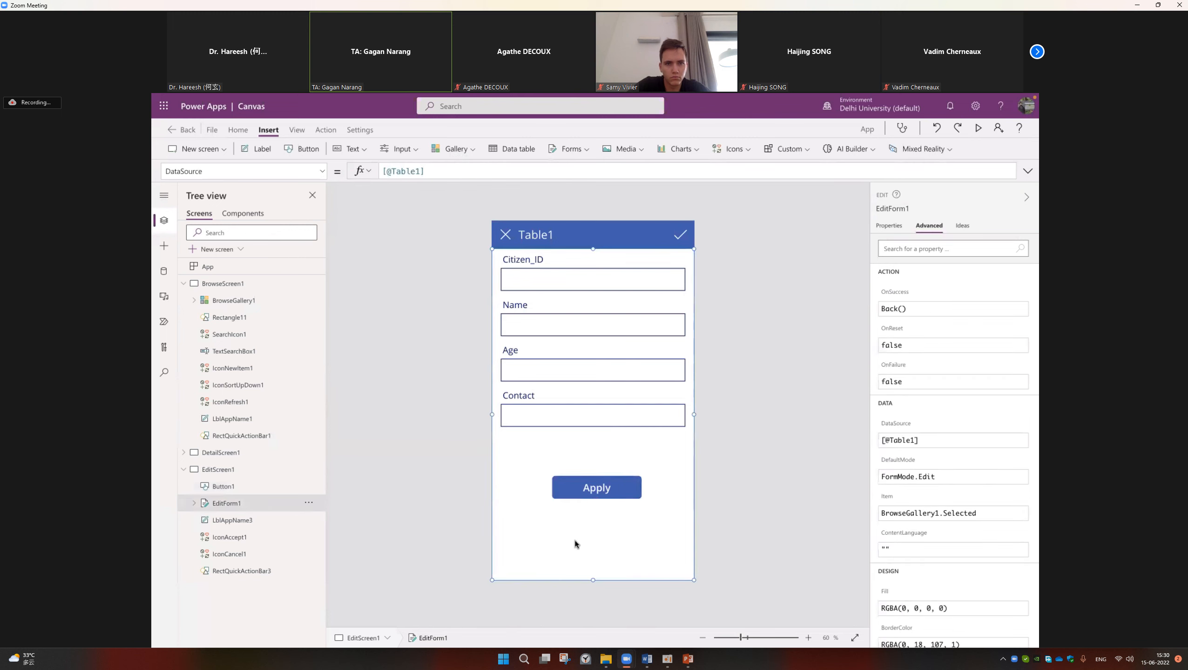
Review the Apply button's OnSelect action and read the remaining Power Apps steps in the Notes app.
{"action": "left_click", "coordinate": [612, 493]}
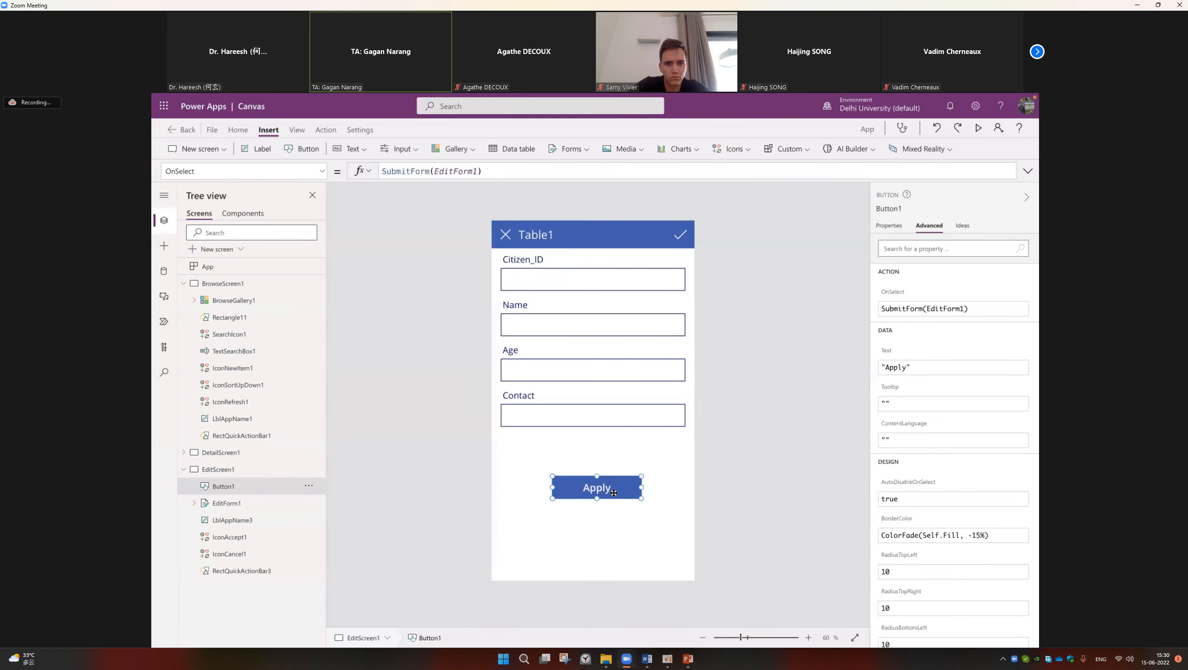
{"action": "left_click", "coordinate": [597, 533]}
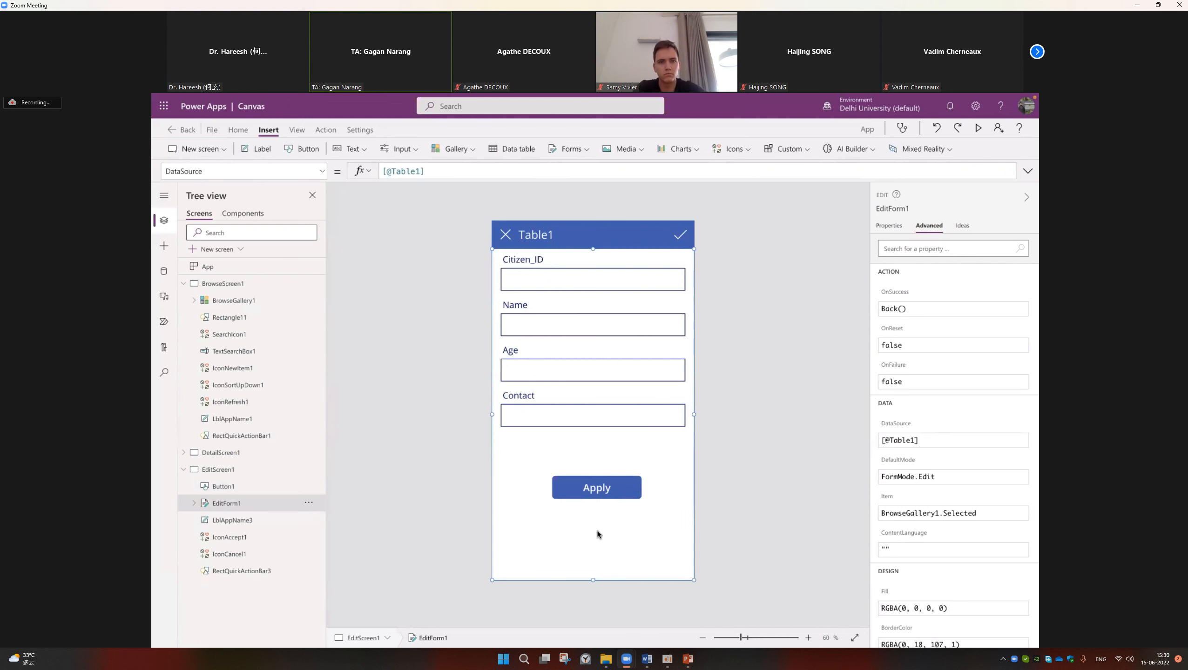
{"action": "key", "text": "alt+Tab"}
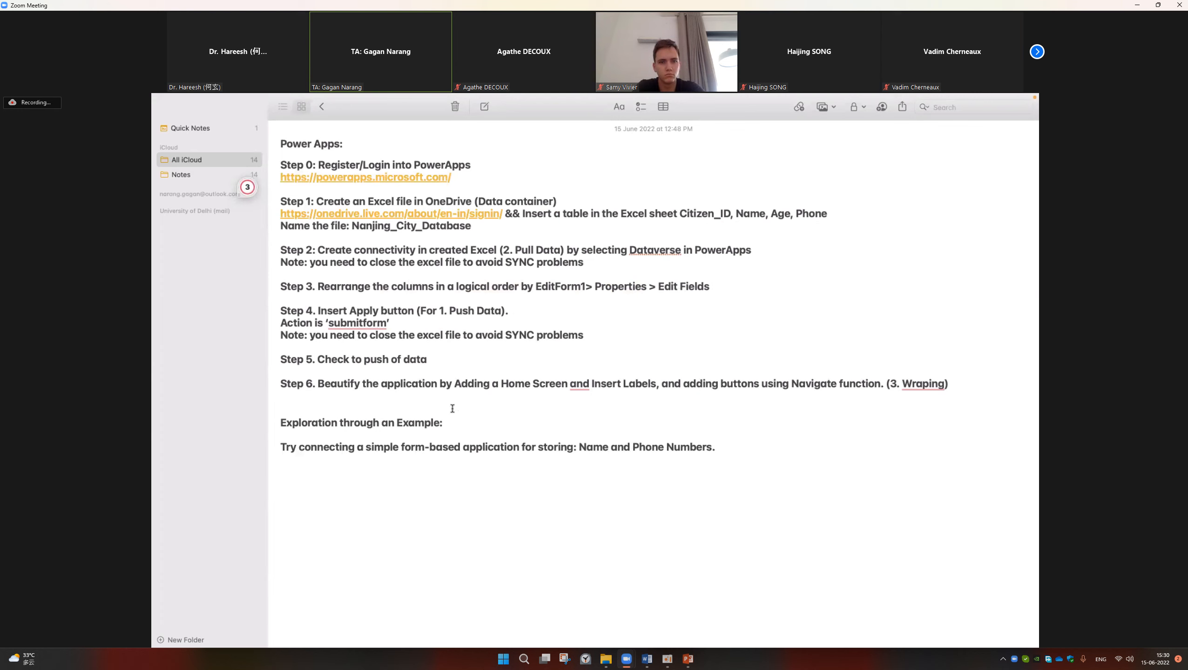
{"action": "key", "text": "alt+Tab"}
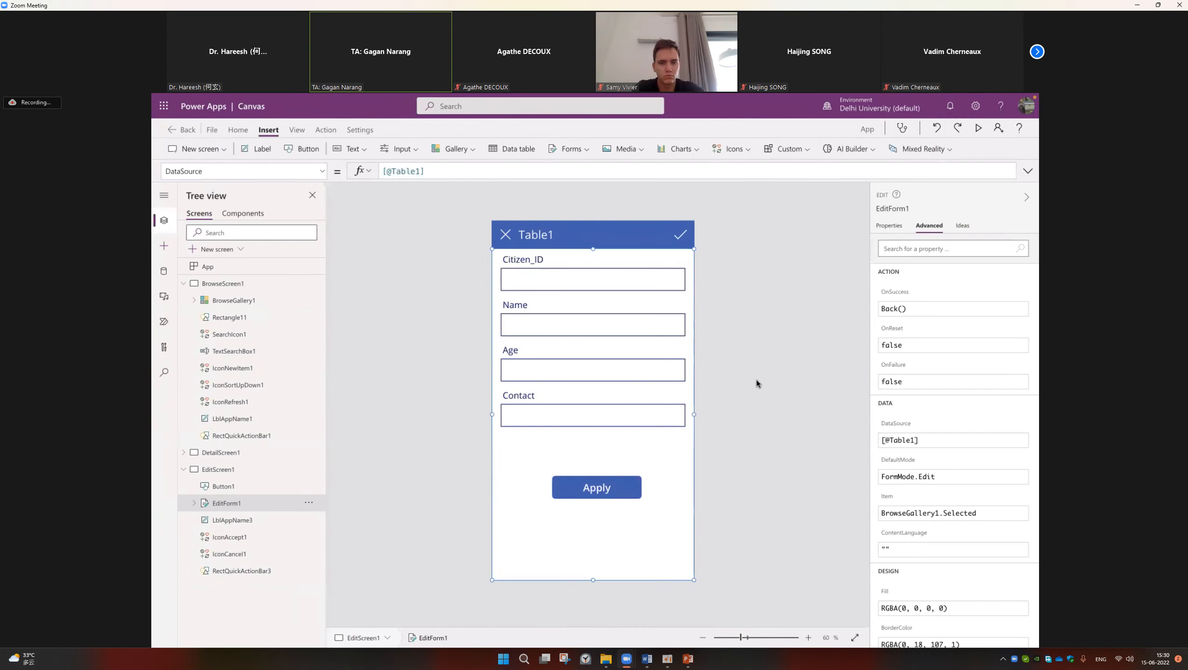
Preview the app from the edit form screen and close the Nanjing_City_Cloud_Database browser tab.
{"action": "left_click", "coordinate": [978, 128]}
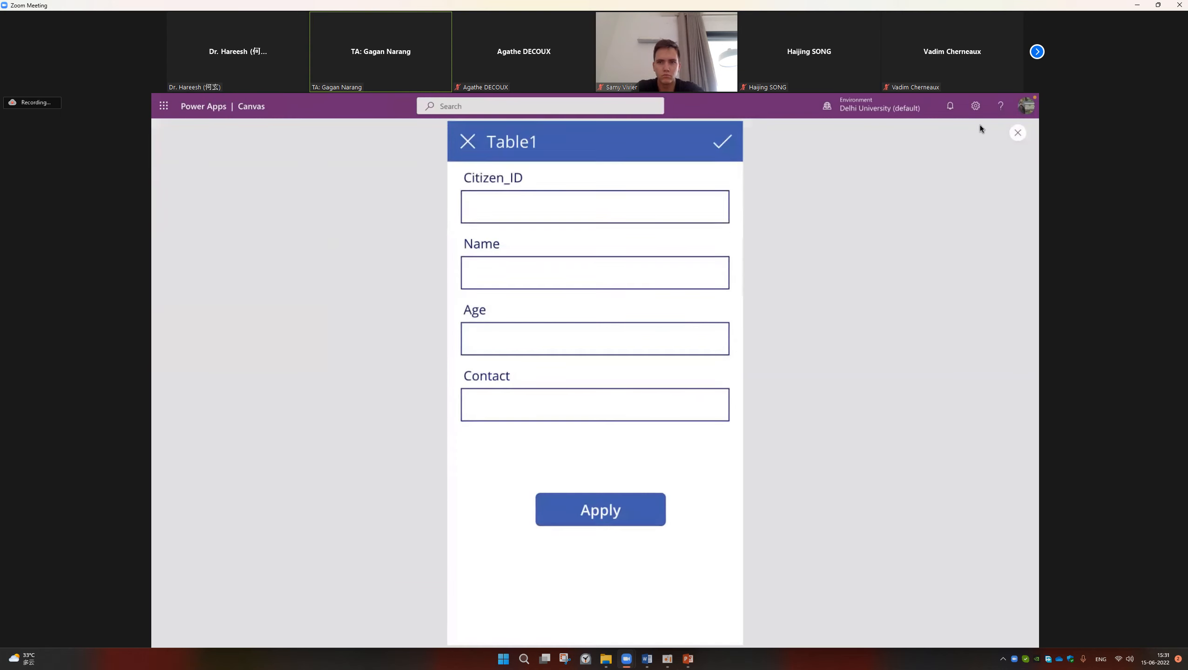
{"action": "left_click", "coordinate": [573, 206]}
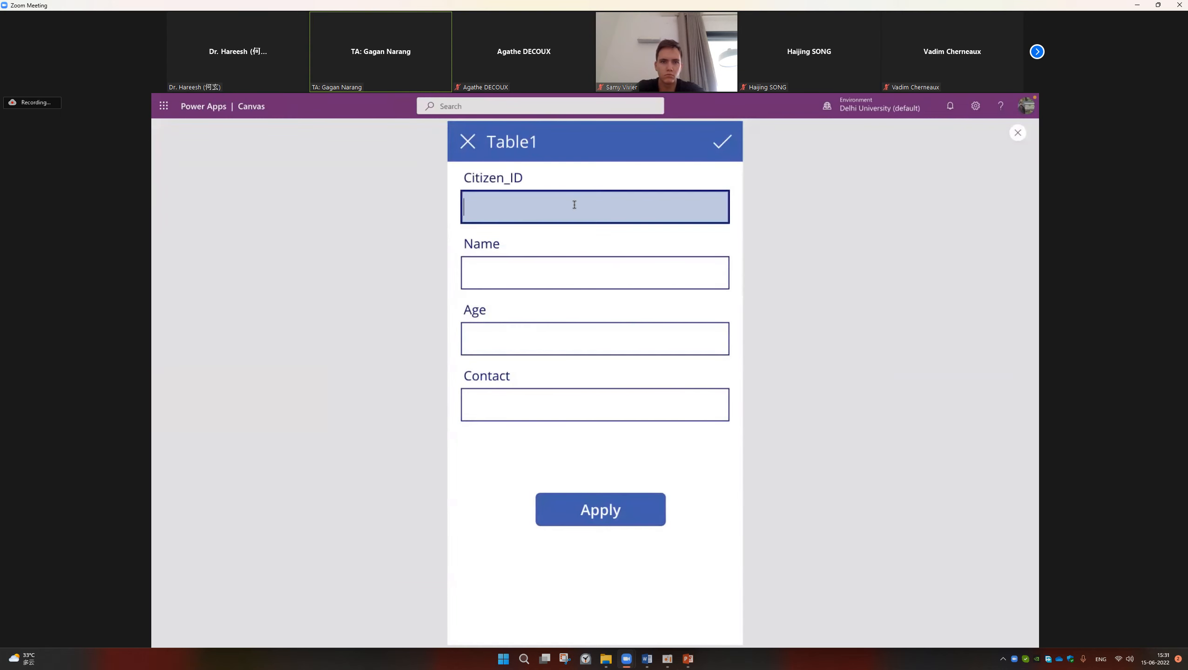
{"action": "mouse_move", "coordinate": [637, 98]}
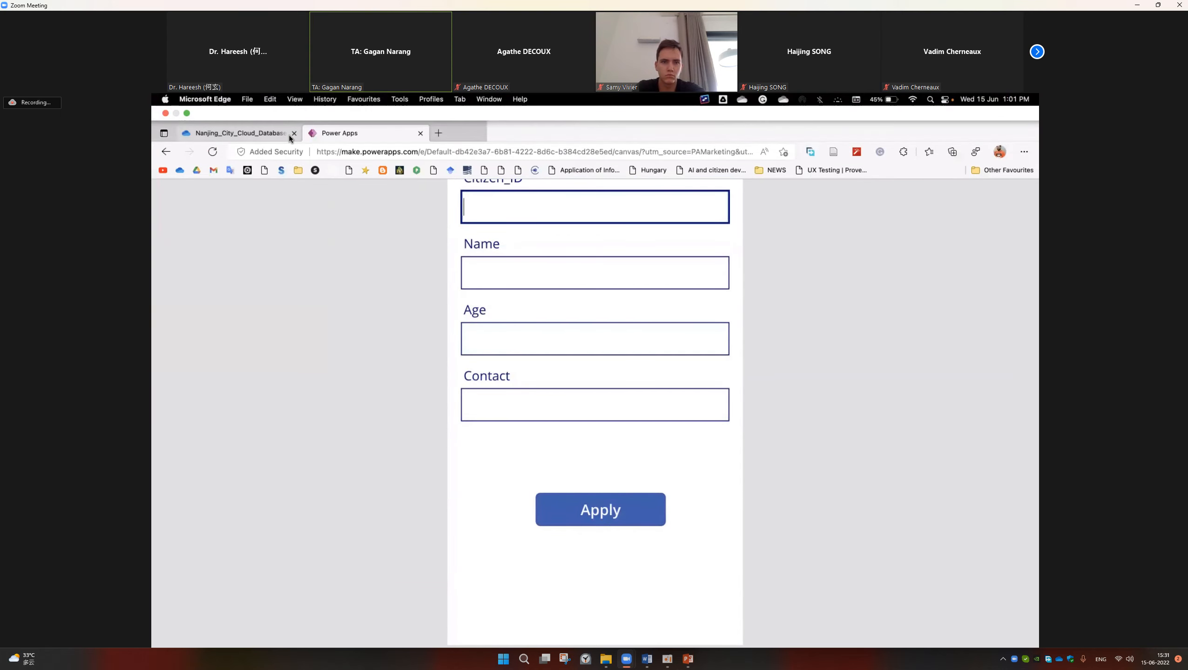
{"action": "left_click", "coordinate": [294, 134]}
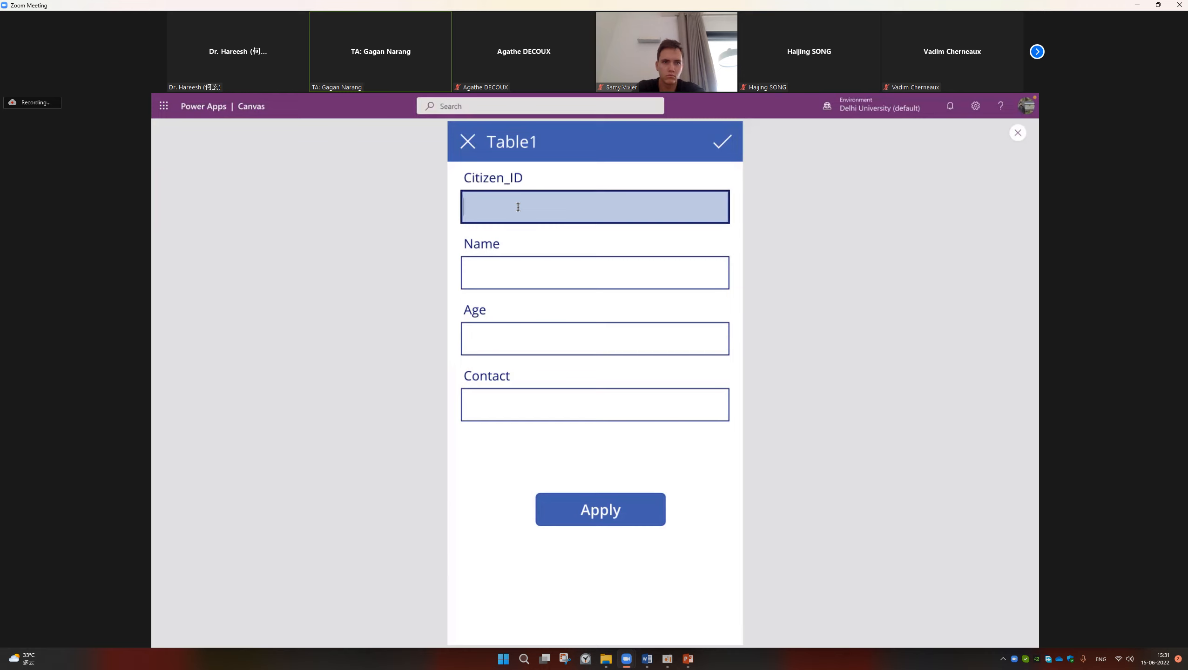
Fill in the form with the citizen's ID number, name, age 24 and contact number, and submit it with Apply.
{"action": "type", "text": "345"}
{"action": "left_click", "coordinate": [530, 272]}
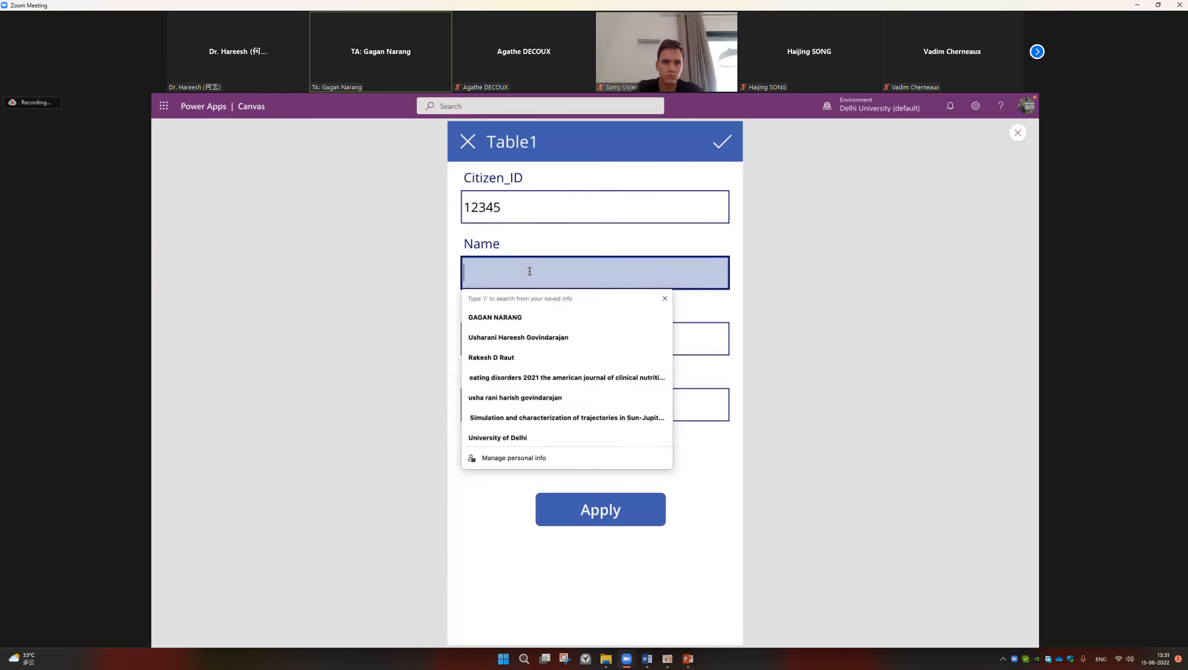
{"action": "type", "text": "G"}
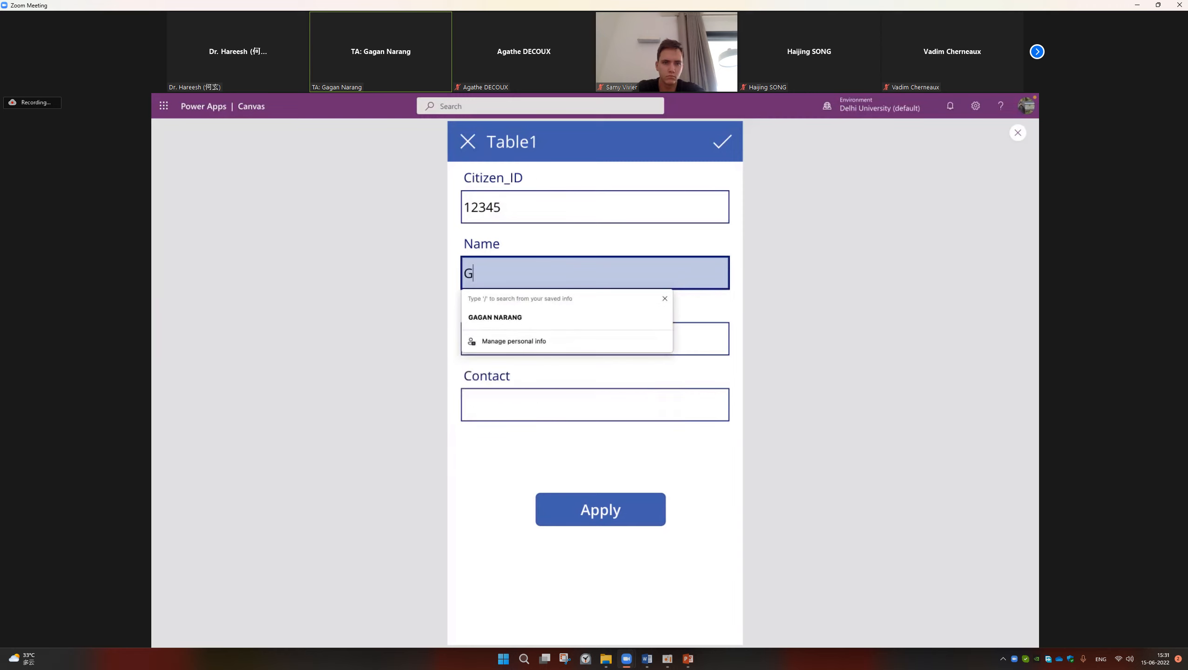
{"action": "type", "text": "agan"}
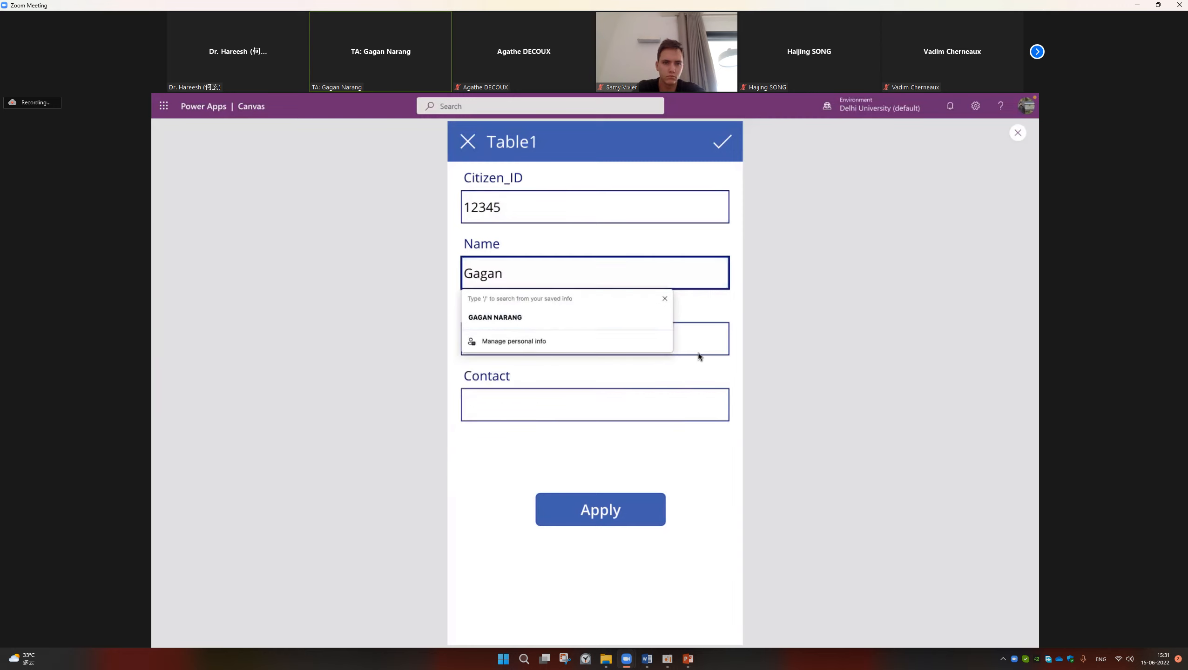
{"action": "left_click", "coordinate": [698, 334]}
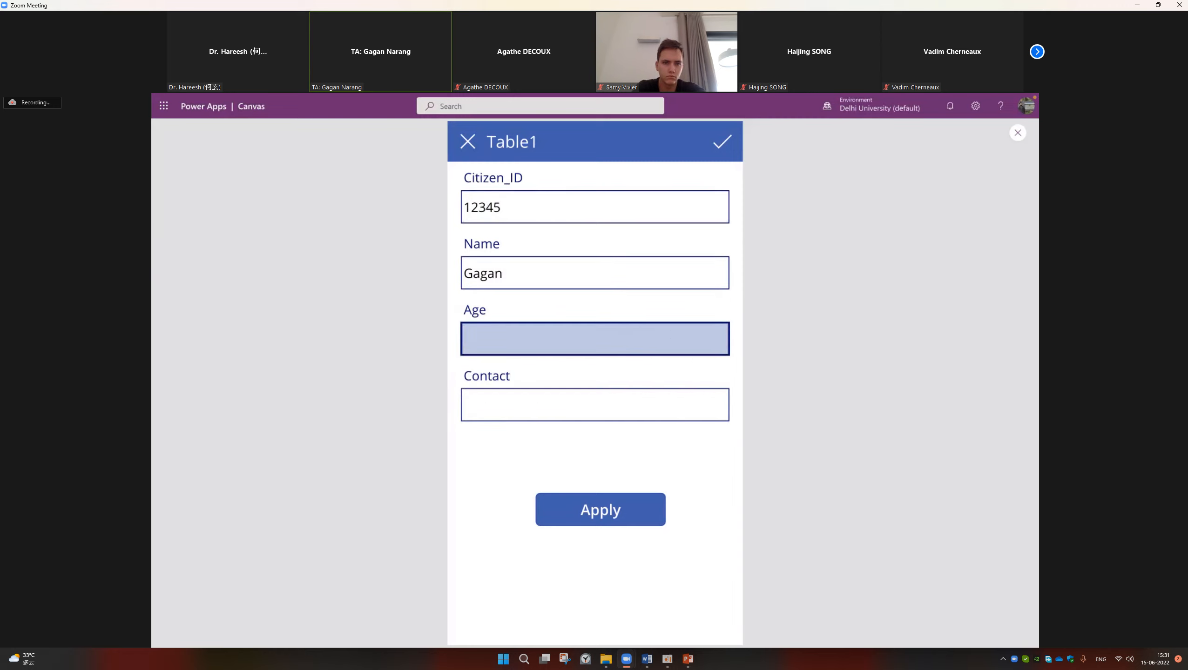
{"action": "left_click", "coordinate": [613, 400]}
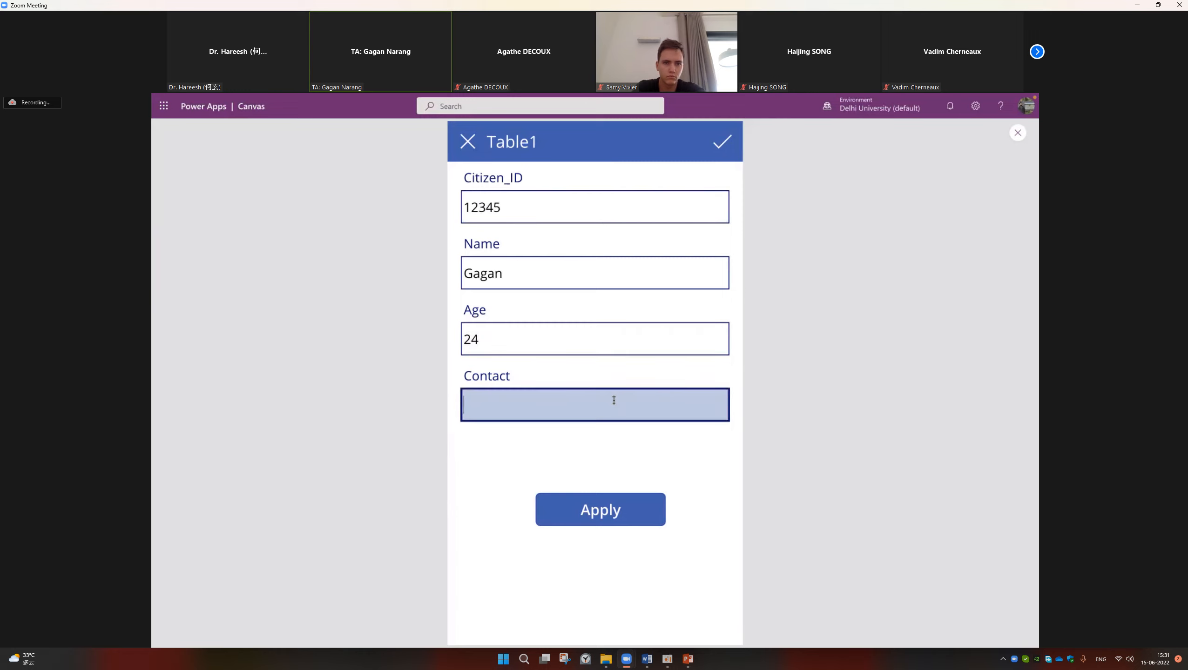
{"action": "type", "text": "987654321"}
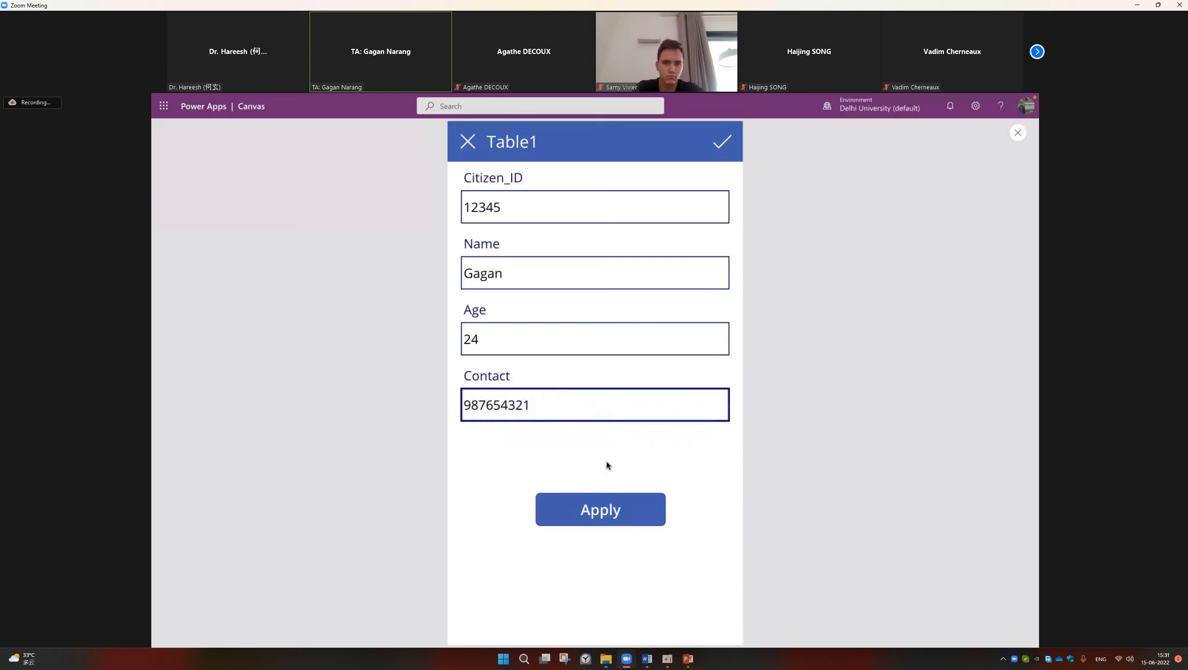
{"action": "left_click", "coordinate": [592, 510]}
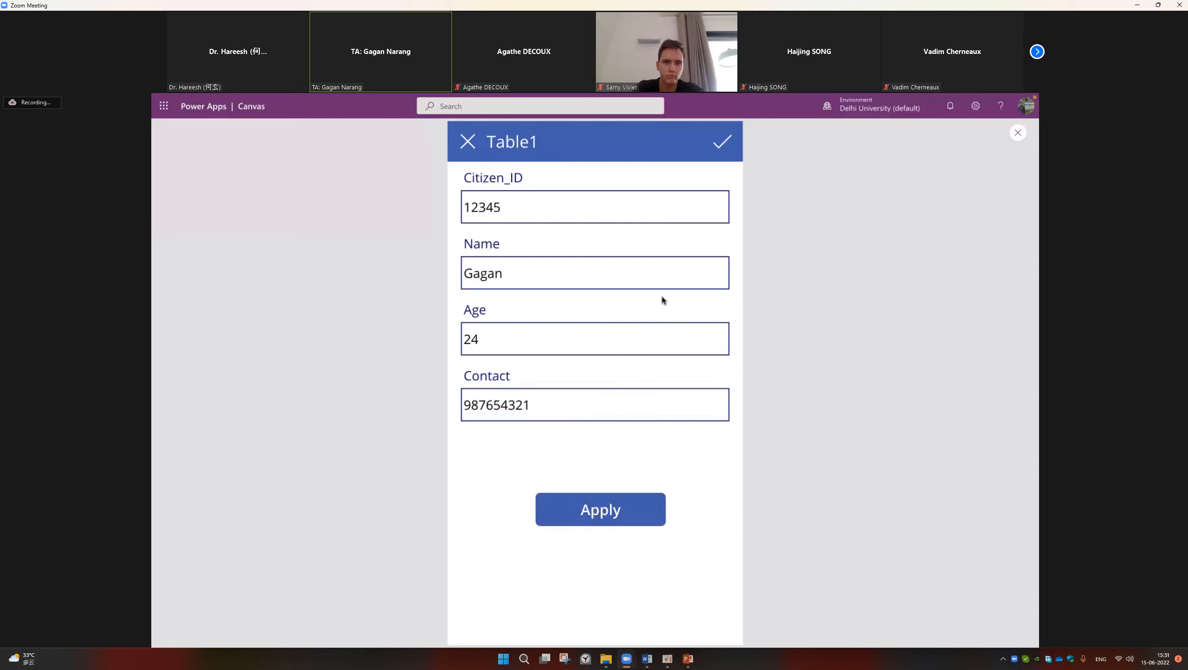
Open Nanjing_City_Database.xlsx from the Nanjing_City_Cloud_Database folder in OneDrive to check for the submitted record.
{"action": "mouse_move", "coordinate": [675, 94]}
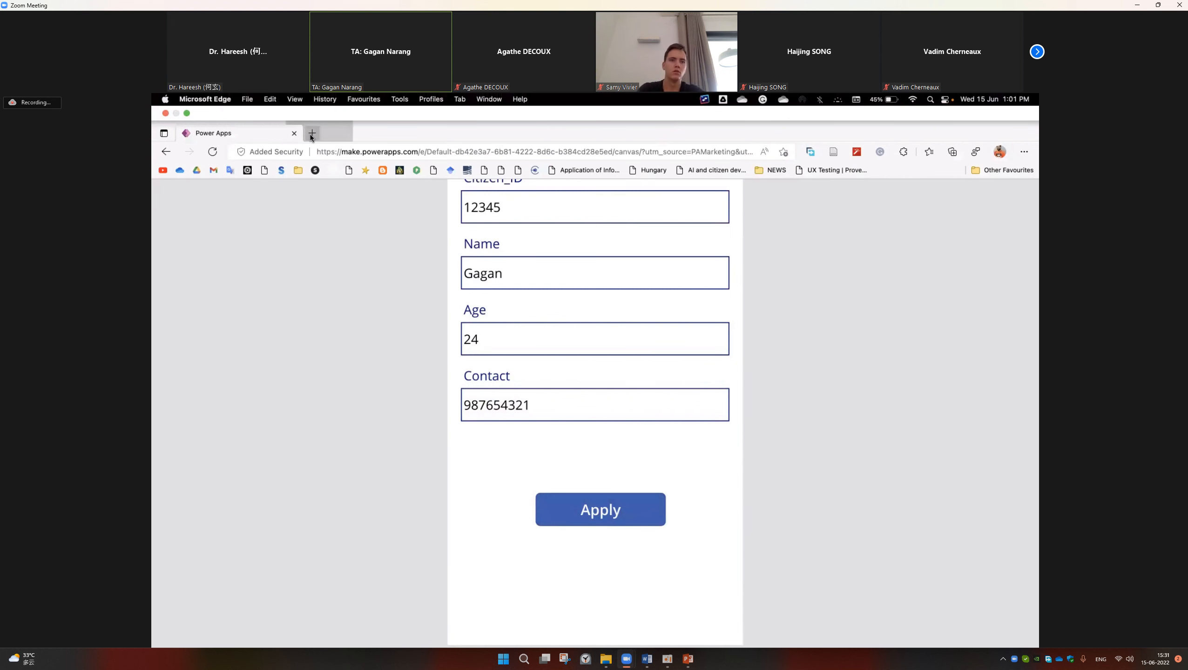
{"action": "left_click", "coordinate": [312, 132]}
{"action": "left_click", "coordinate": [214, 134]}
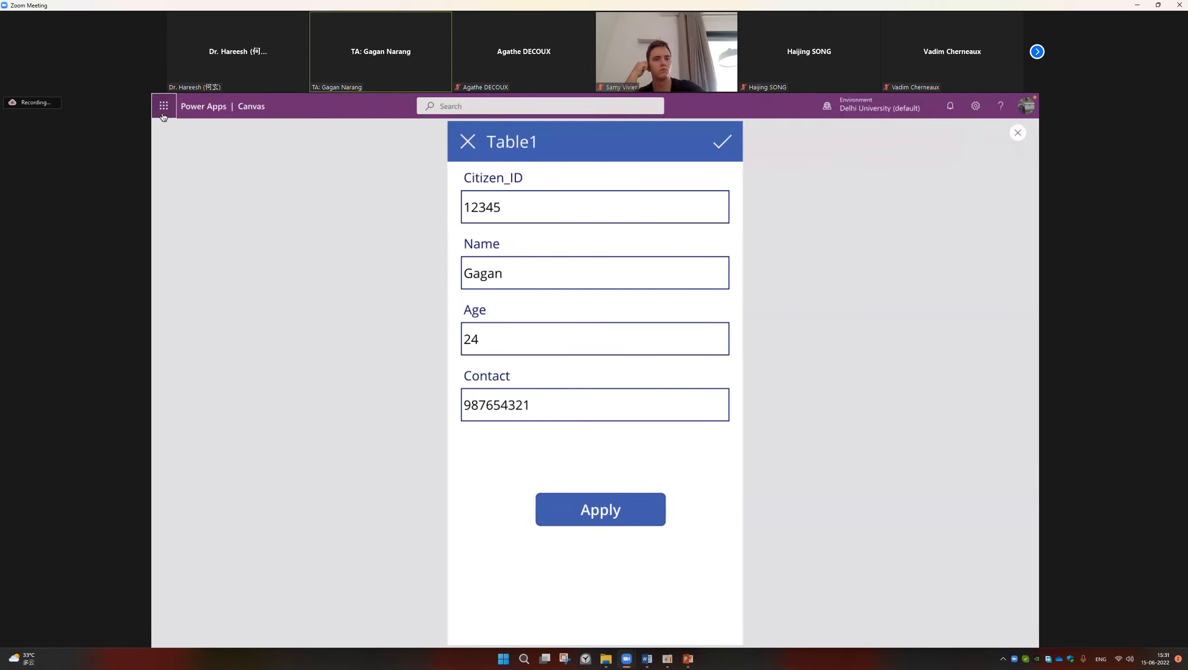
{"action": "left_click", "coordinate": [164, 106]}
{"action": "left_click", "coordinate": [264, 179]}
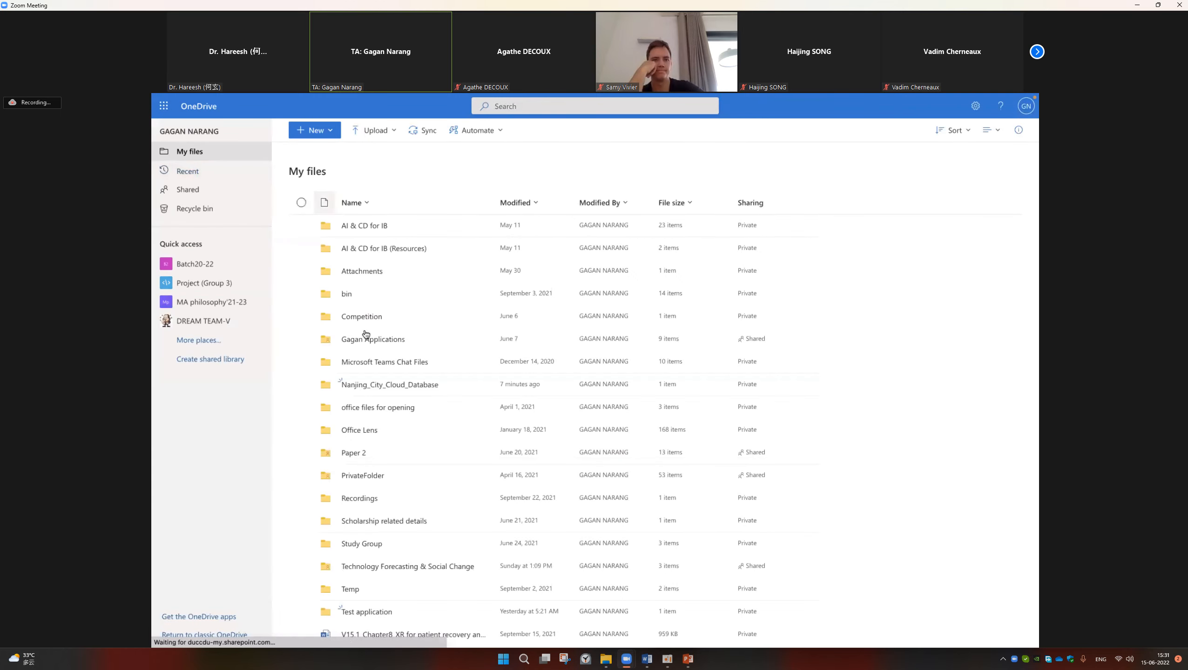
{"action": "left_click", "coordinate": [381, 389]}
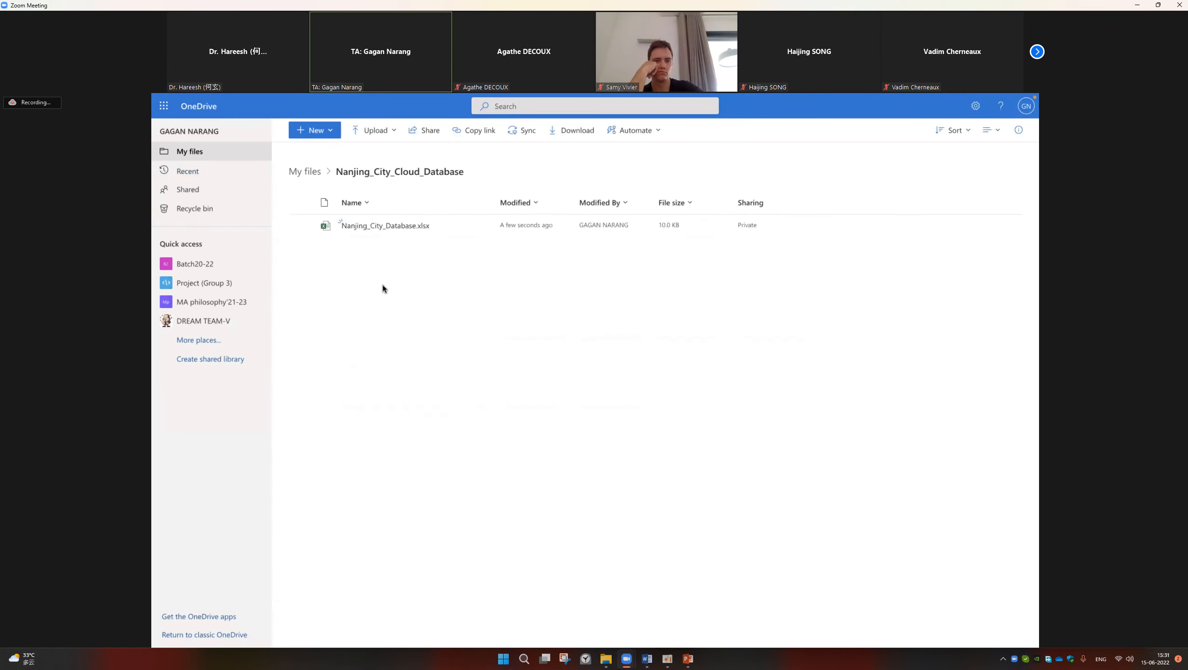
{"action": "left_click", "coordinate": [394, 230]}
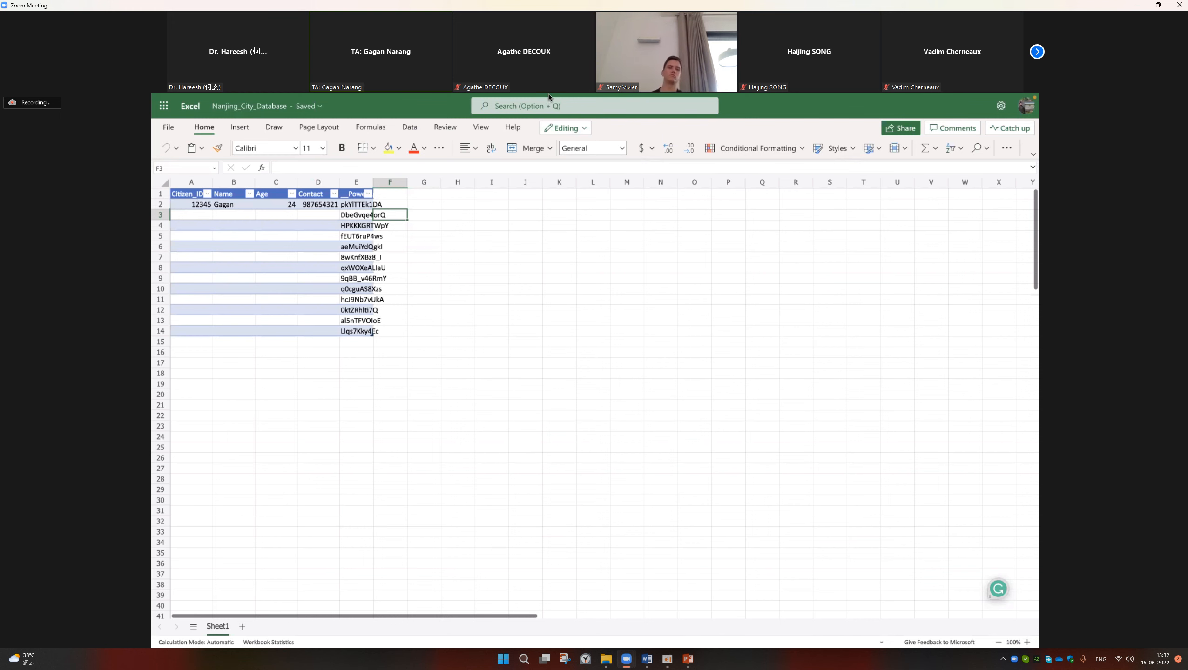
Switch back to Power Apps and consult Step 6 in the Notes app and the Paper prototyping slide in PowerPoint.
{"action": "mouse_move", "coordinate": [585, 95]}
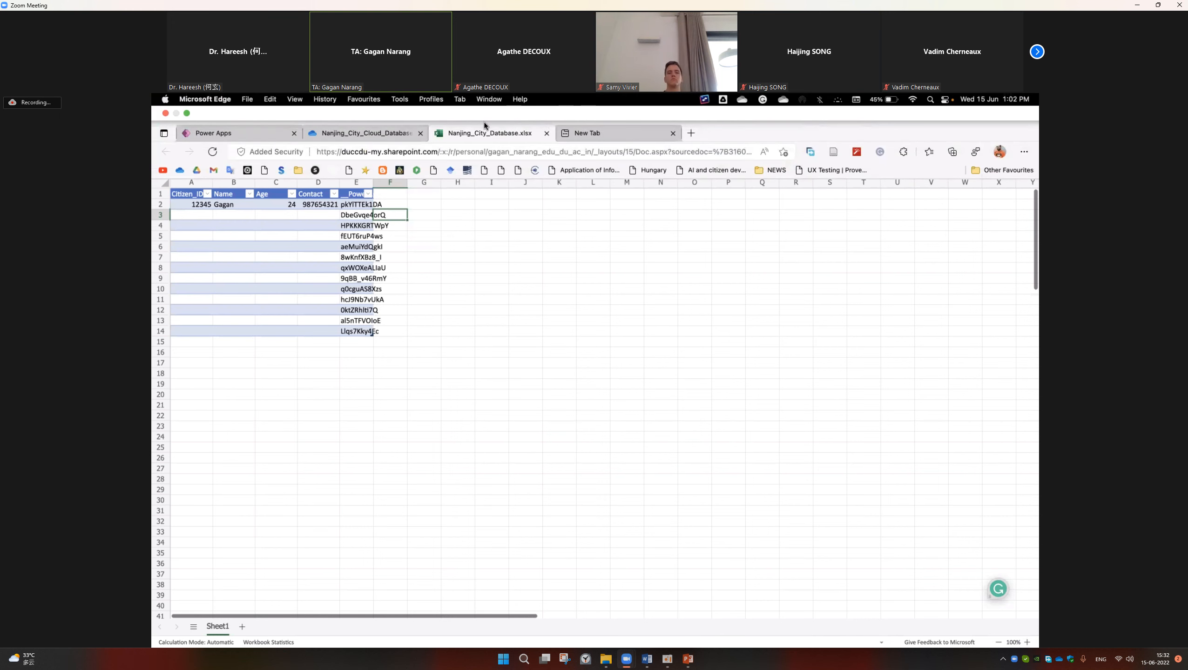
{"action": "left_click", "coordinate": [379, 132]}
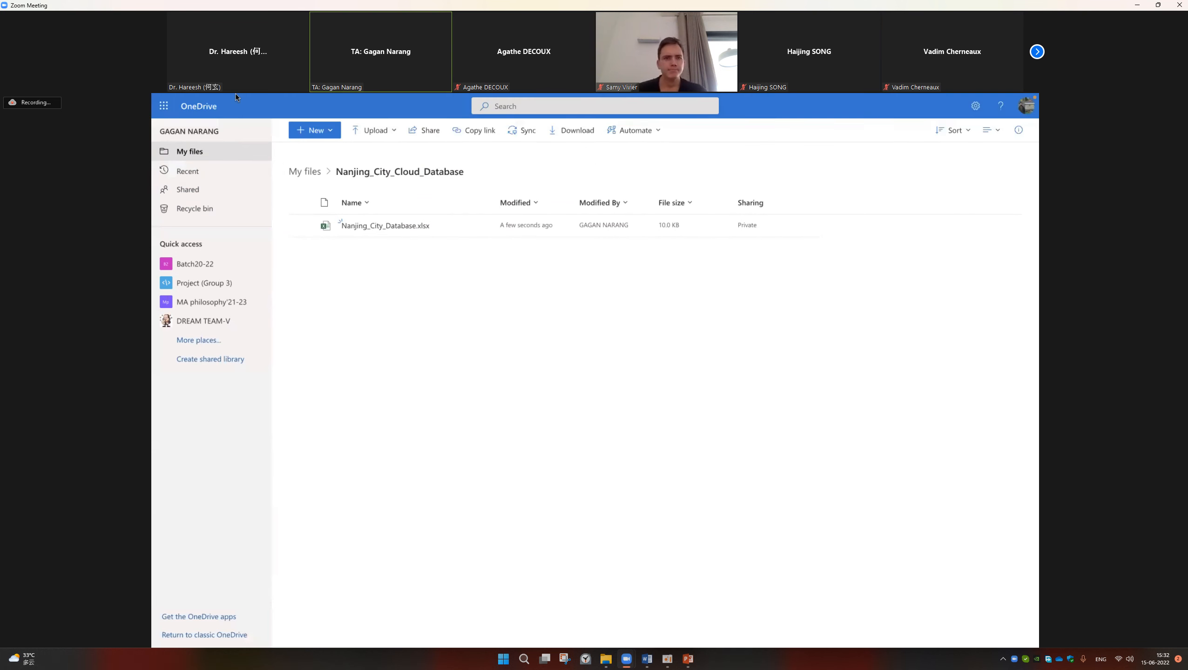
{"action": "mouse_move", "coordinate": [234, 93]}
{"action": "left_click", "coordinate": [237, 136]}
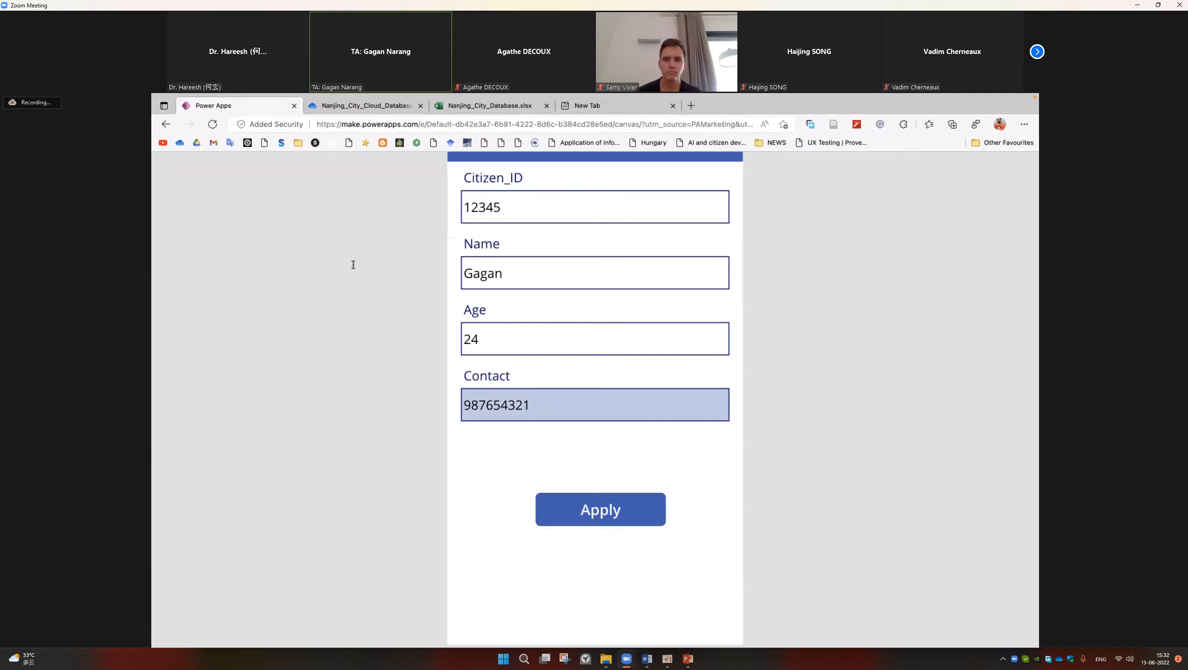
{"action": "key", "text": "ctrl+Right"}
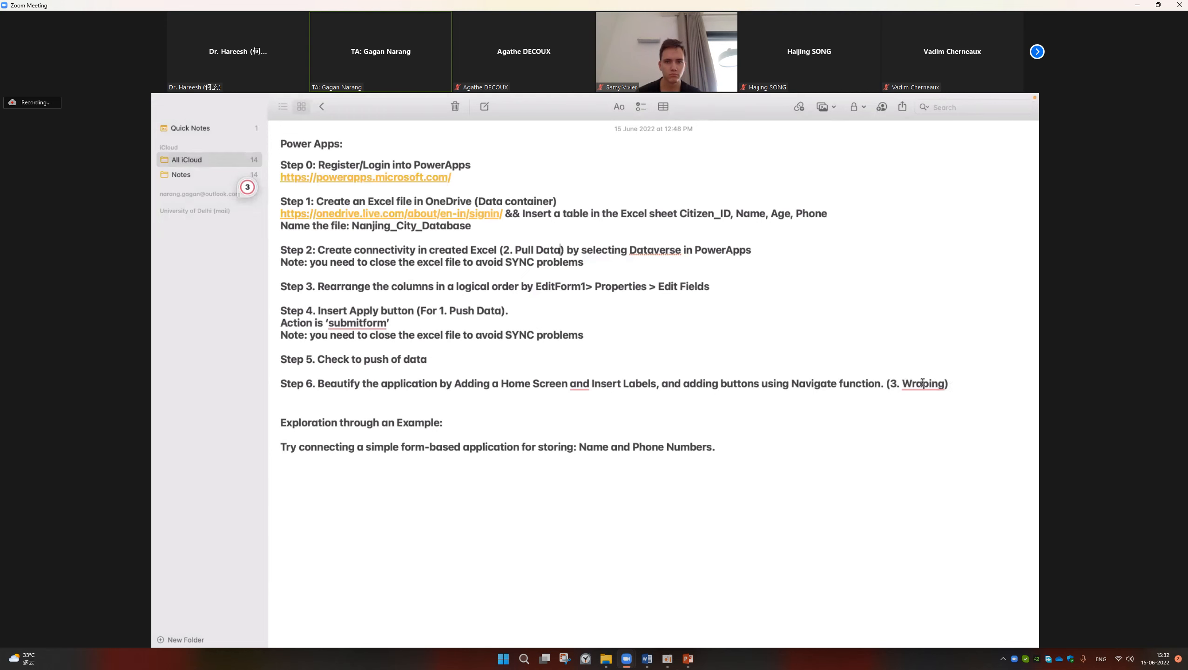
{"action": "key", "text": "alt+Tab"}
{"action": "key", "text": "alt+Tab"}
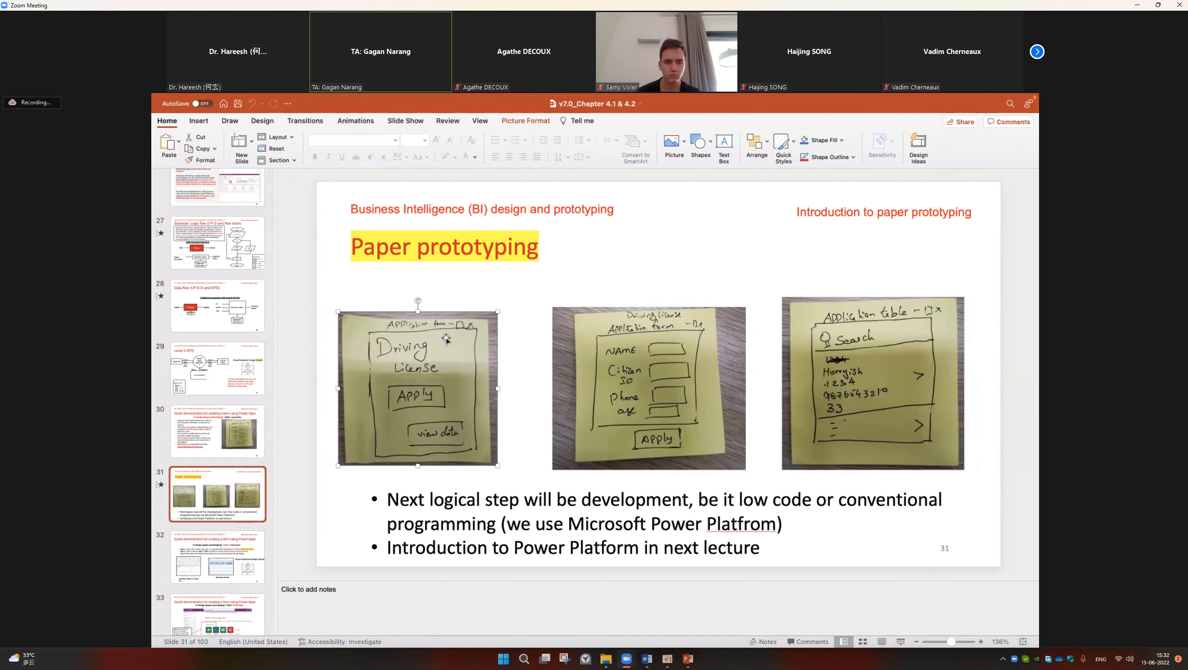
{"action": "key", "text": "alt+Tab"}
{"action": "key", "text": "alt+Tab"}
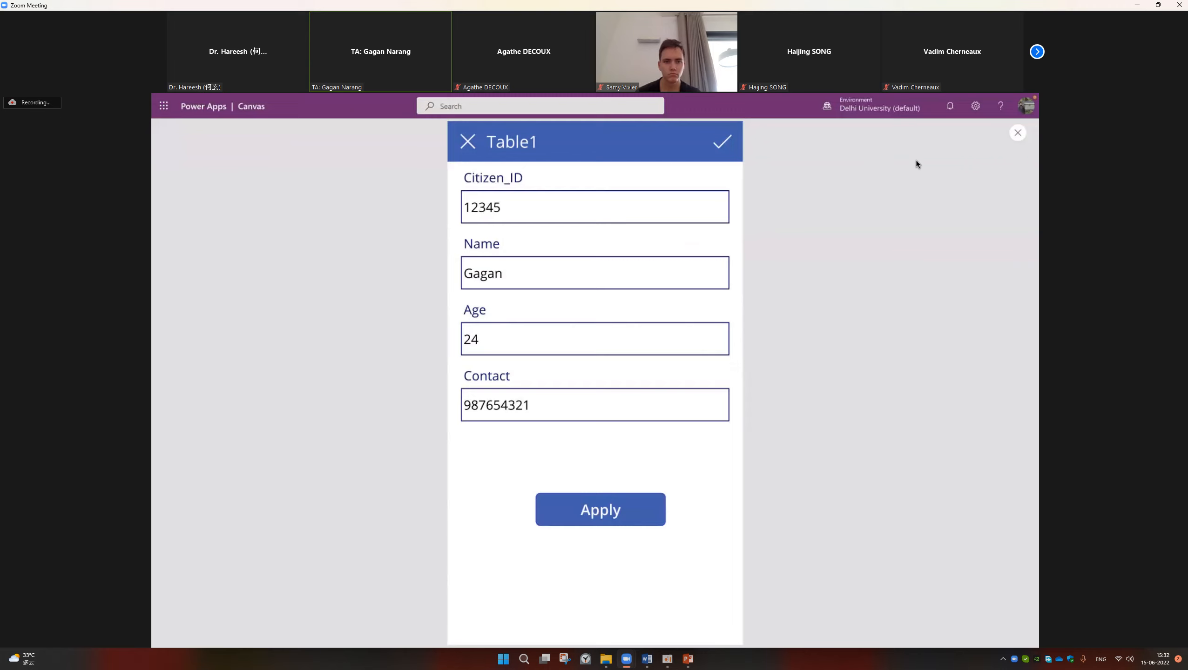
Close the app preview, dismiss the testing tip and add a new blank screen to the app.
{"action": "left_click", "coordinate": [1017, 134]}
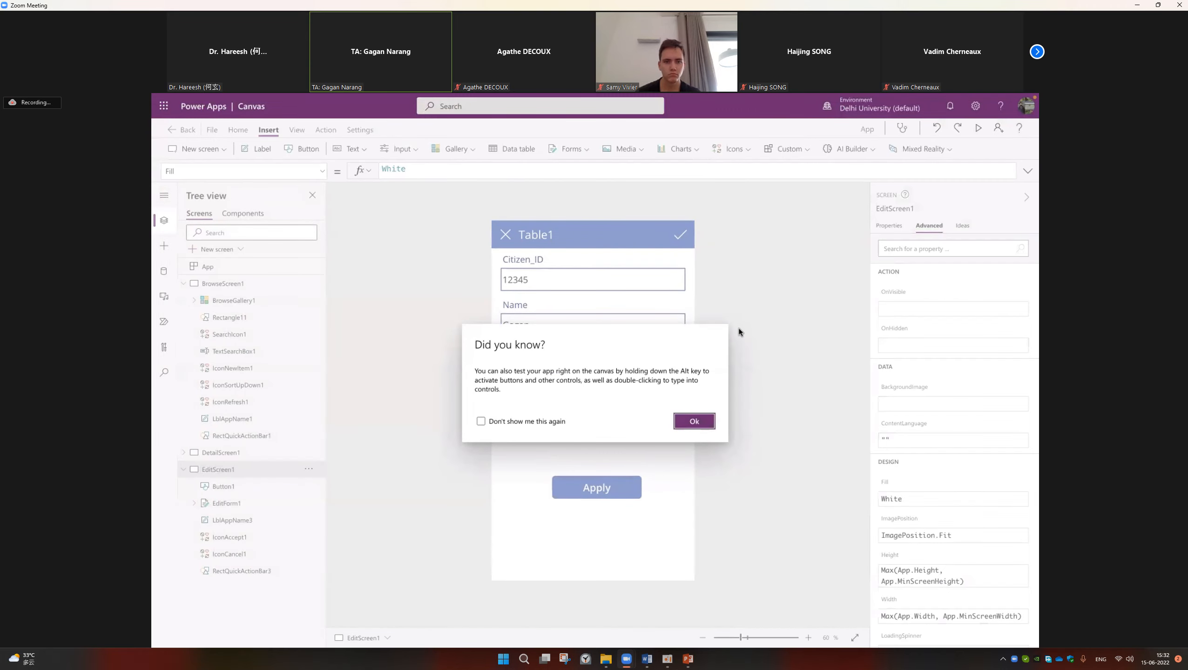
{"action": "left_click", "coordinate": [694, 421]}
{"action": "left_click", "coordinate": [229, 571]}
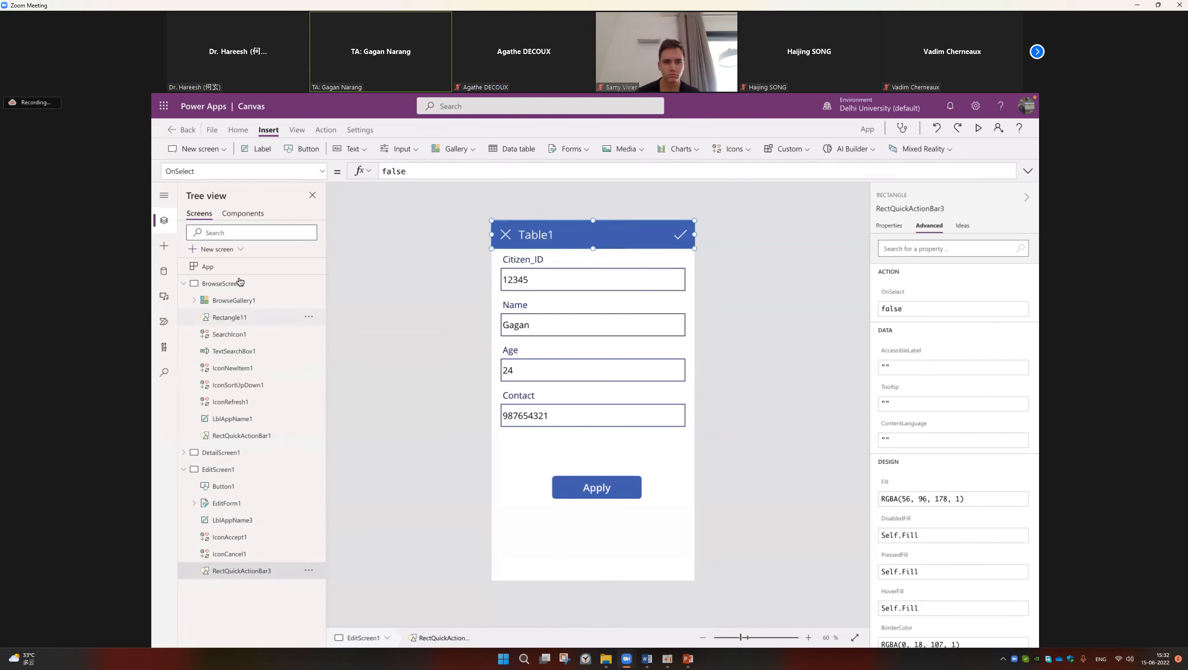
{"action": "left_click", "coordinate": [236, 249]}
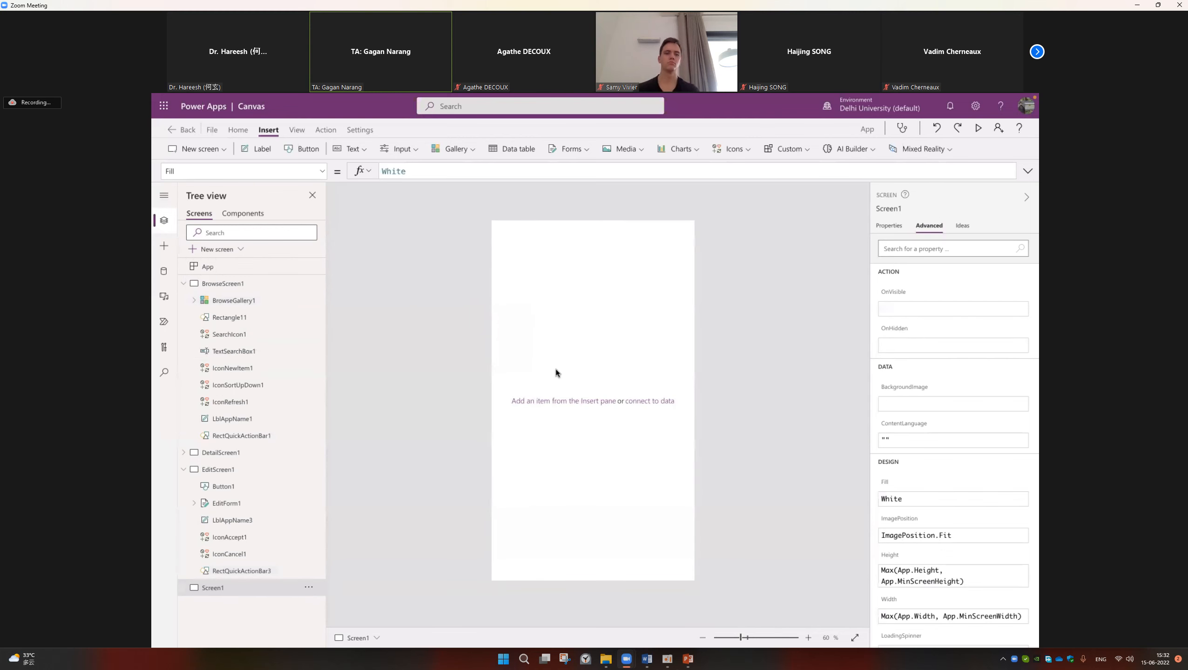
Insert a text label on Screen1 and set its text to "Driving Licence", following the paper prototype slide.
{"action": "left_click", "coordinate": [589, 401]}
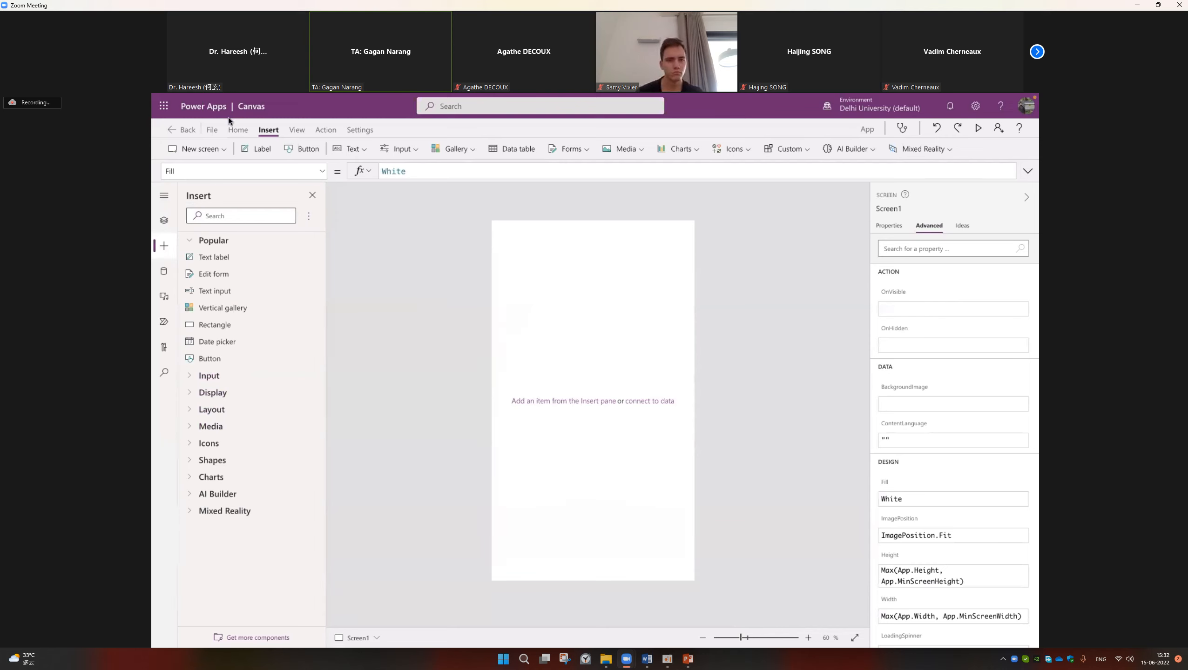
{"action": "left_click", "coordinate": [259, 150]}
{"action": "double_click", "coordinate": [521, 249]}
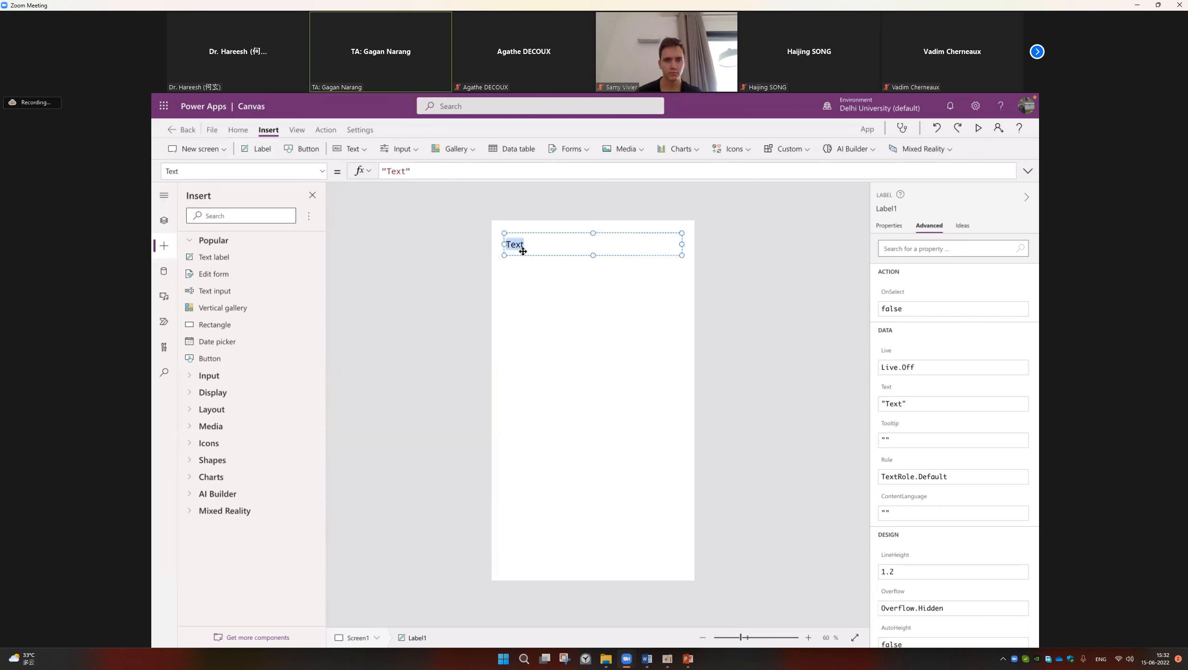
{"action": "key", "text": "alt+Tab"}
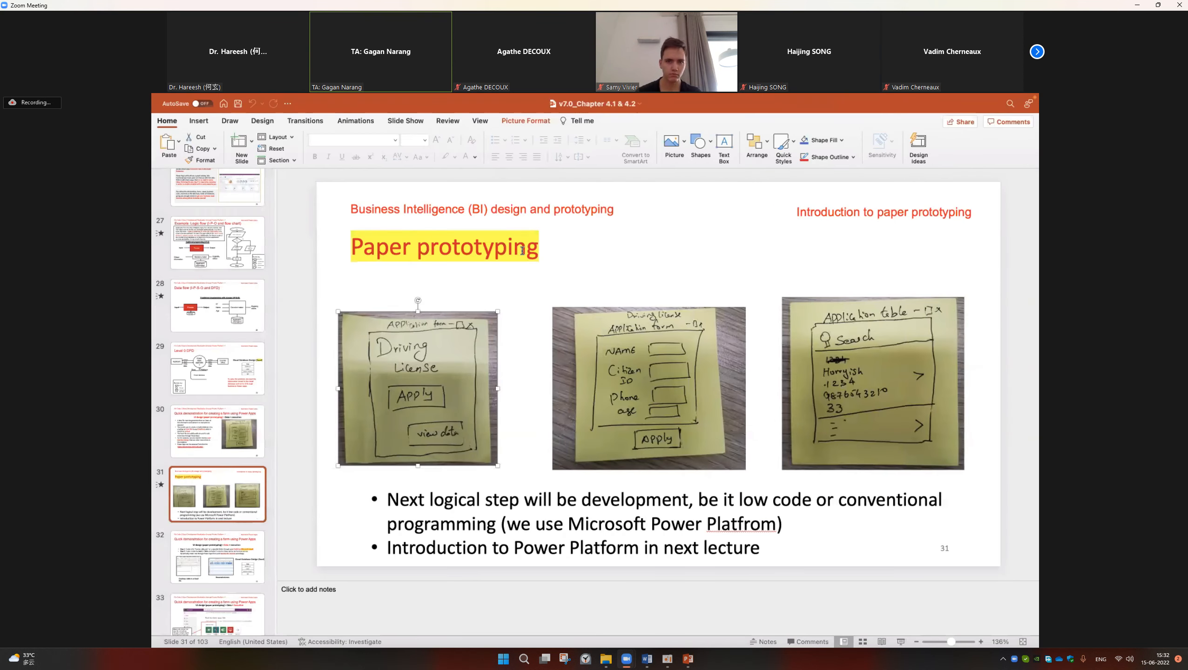
{"action": "key", "text": "alt+Tab"}
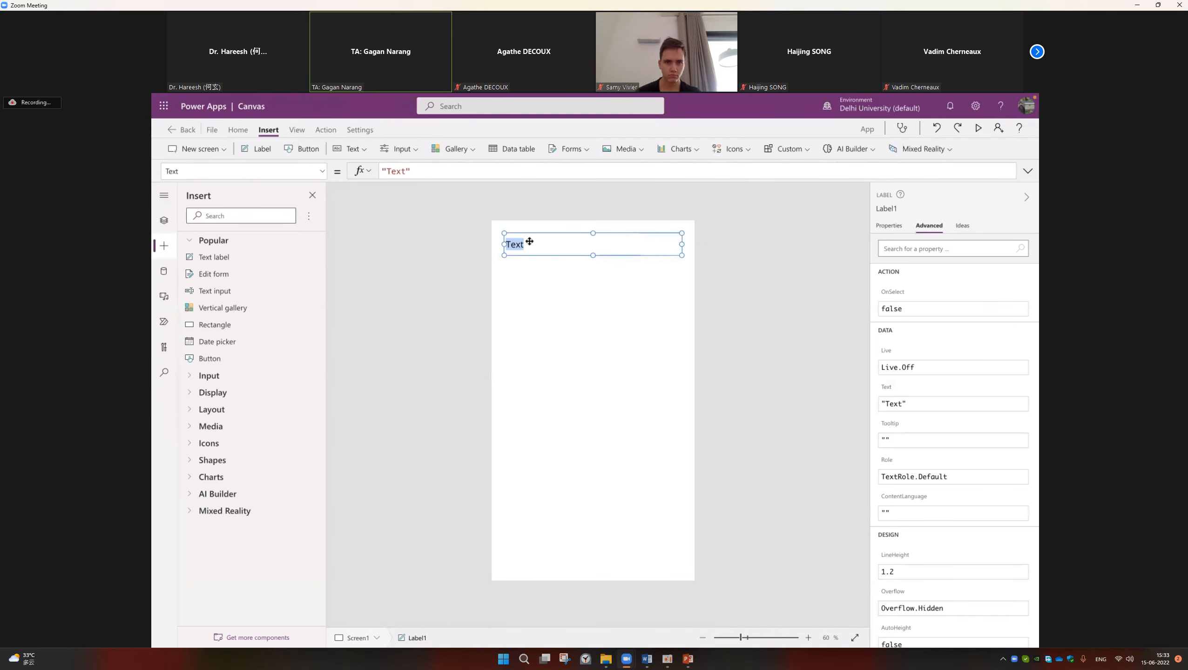
{"action": "double_click", "coordinate": [517, 243]}
{"action": "type", "text": "Driving L"}
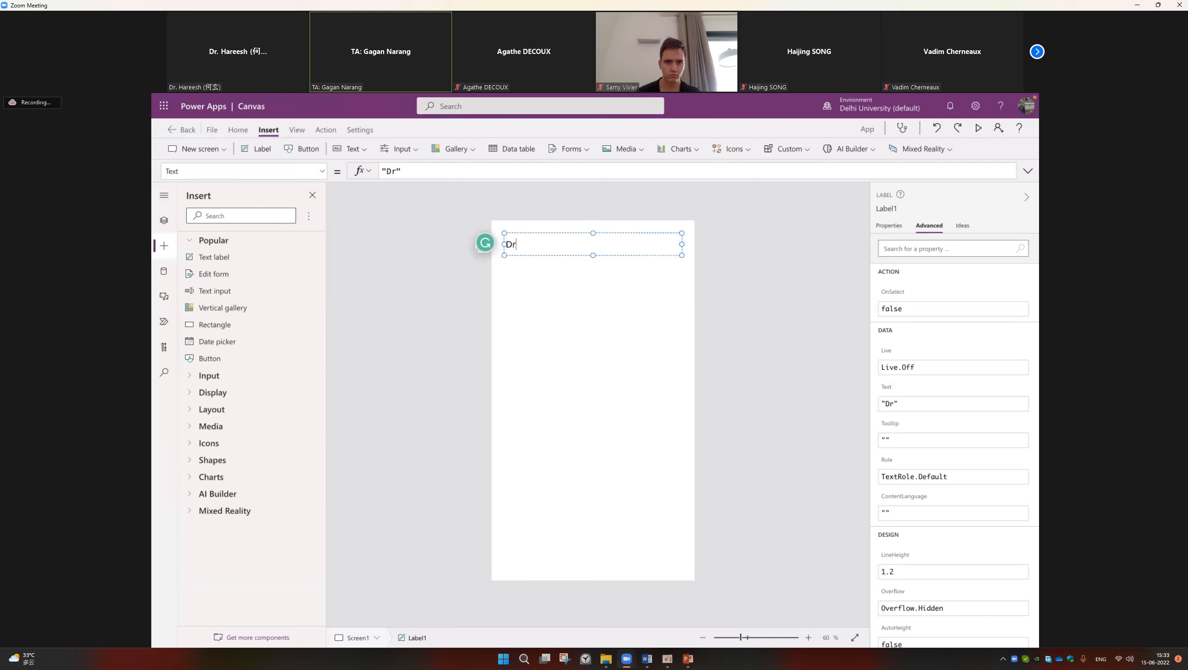
{"action": "type", "text": "icence"}
{"action": "key", "text": "alt+Tab"}
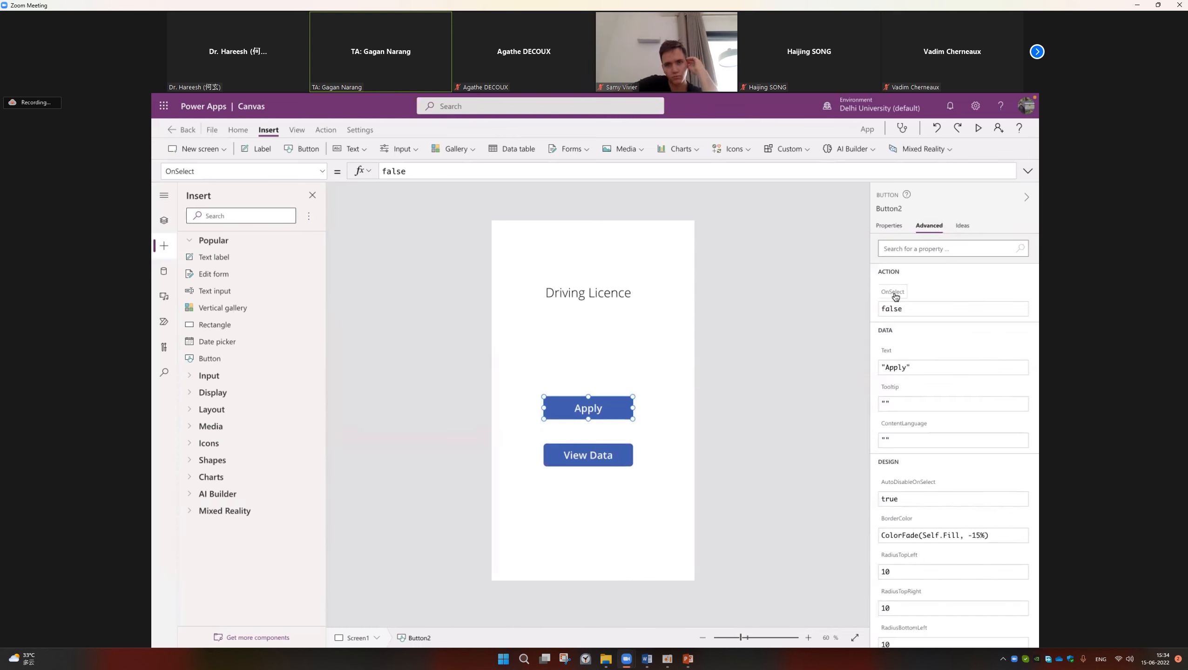
Replace the Apply button's OnSelect value with a Navigate formula that has EditForm1 as its target.
{"action": "left_click", "coordinate": [896, 296]}
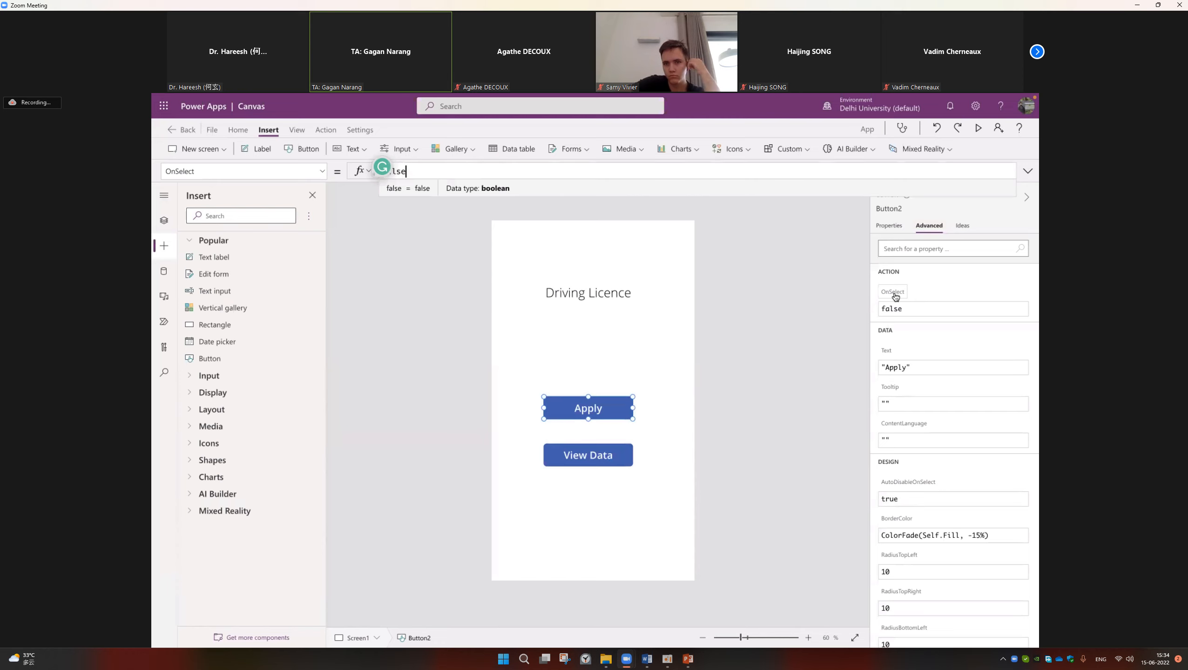
{"action": "key", "text": "BackSpace"}
{"action": "key", "text": "BackSpace"}
{"action": "key", "text": "BackSpace"}
{"action": "key", "text": "BackSpace"}
{"action": "type", "text": "Navigate("}
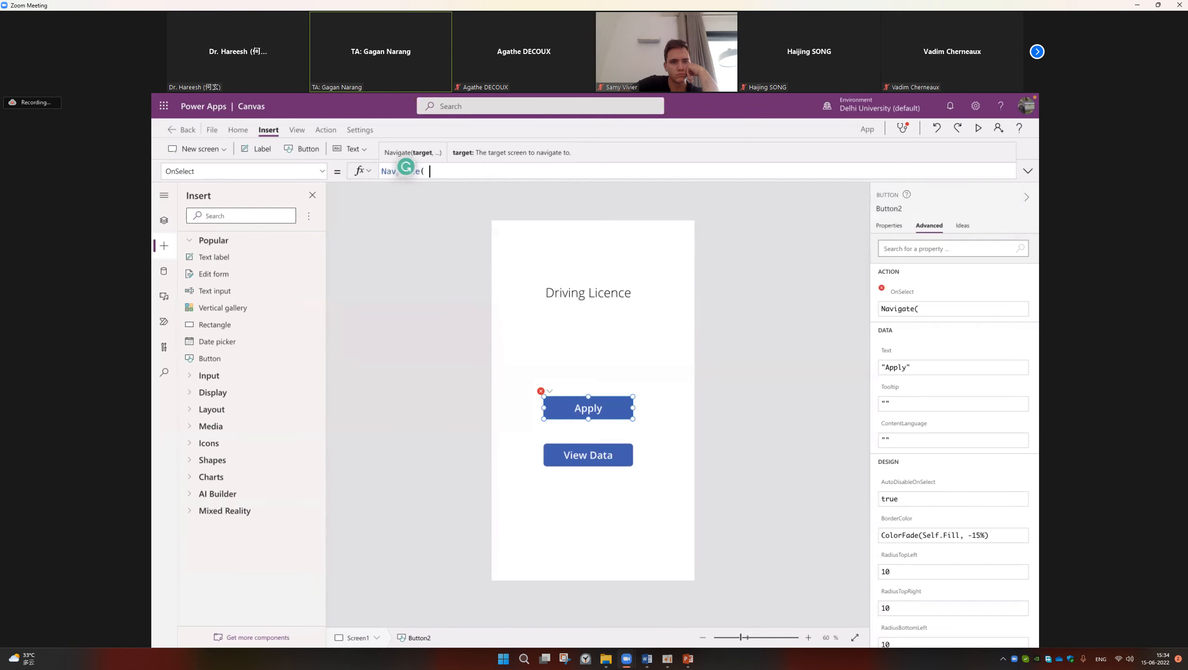
{"action": "type", "text": "Edit"}
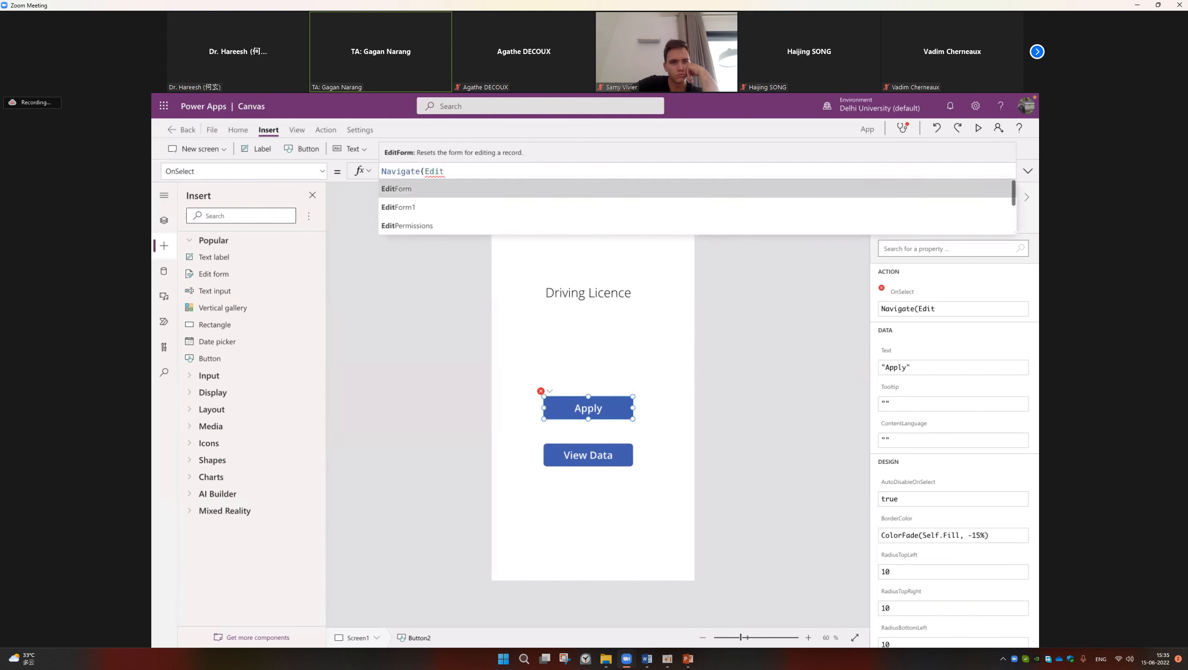
{"action": "key", "text": "Down"}
{"action": "key", "text": "Tab"}
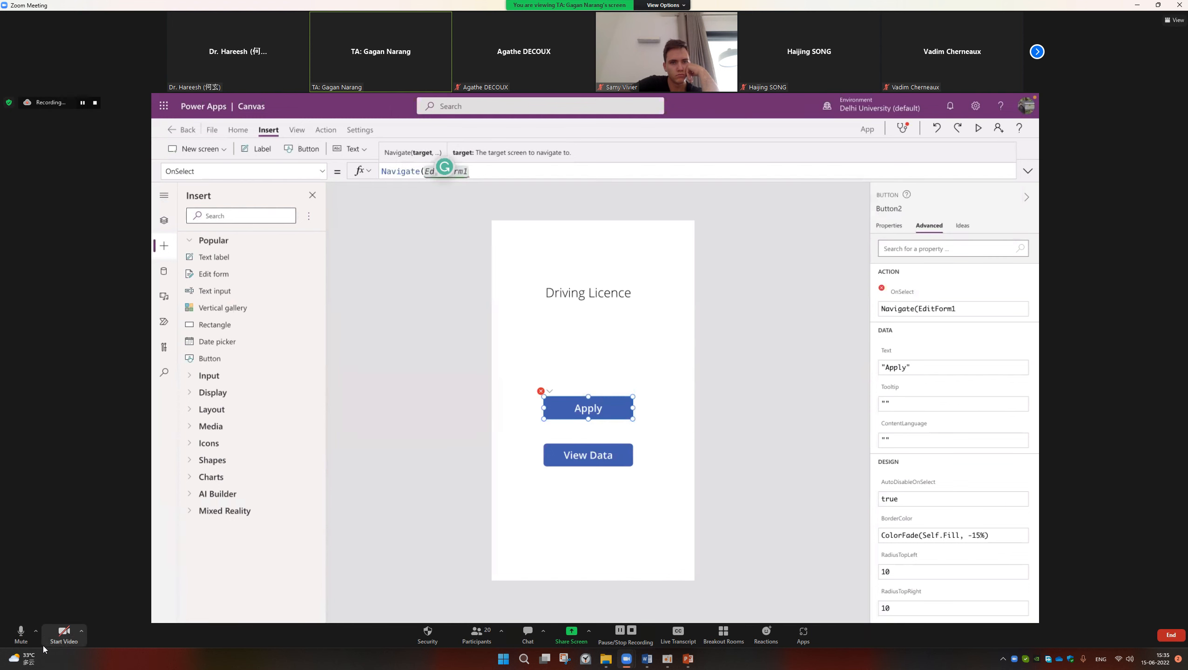
{"action": "left_click", "coordinate": [62, 635]}
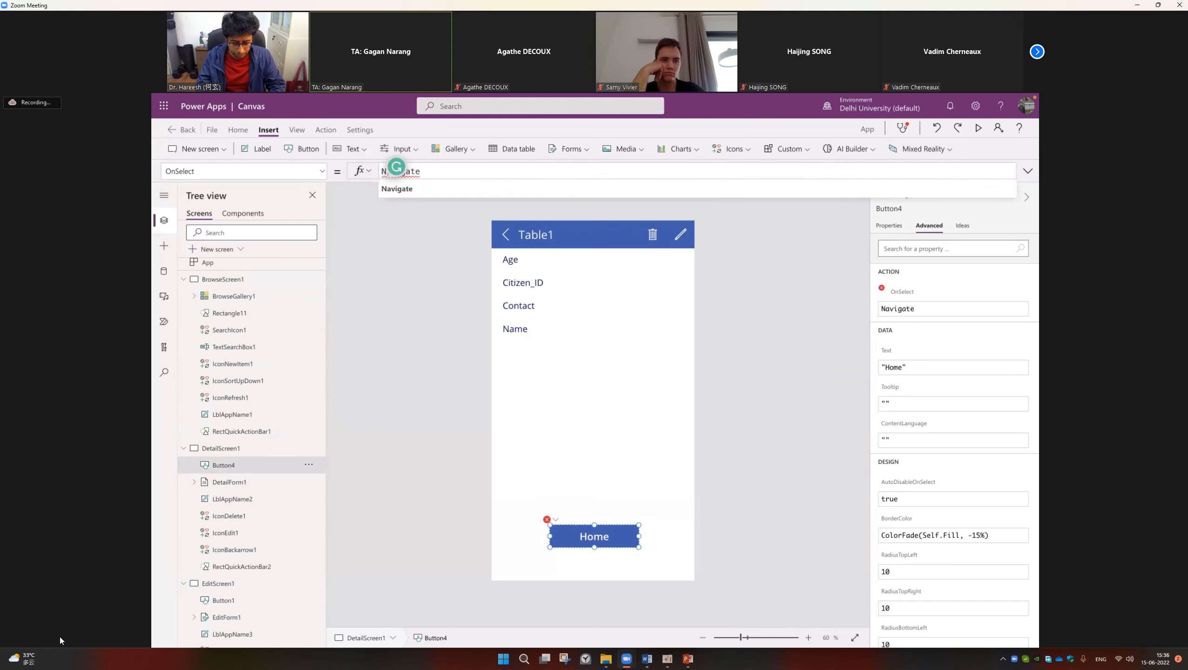
Complete the OnSelect formula of the Home button on DetailScreen1 as Navigate(Screen1).
{"action": "type", "text": "("}
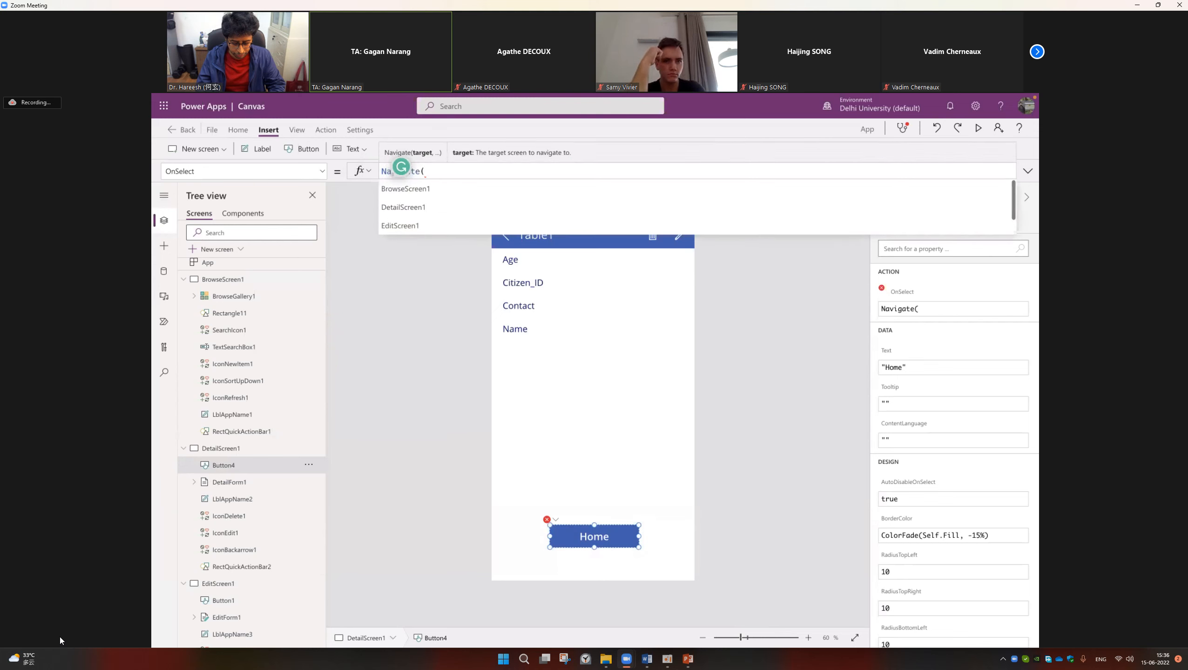
{"action": "scroll", "coordinate": [219, 484], "scroll_direction": "down", "scroll_amount": 3}
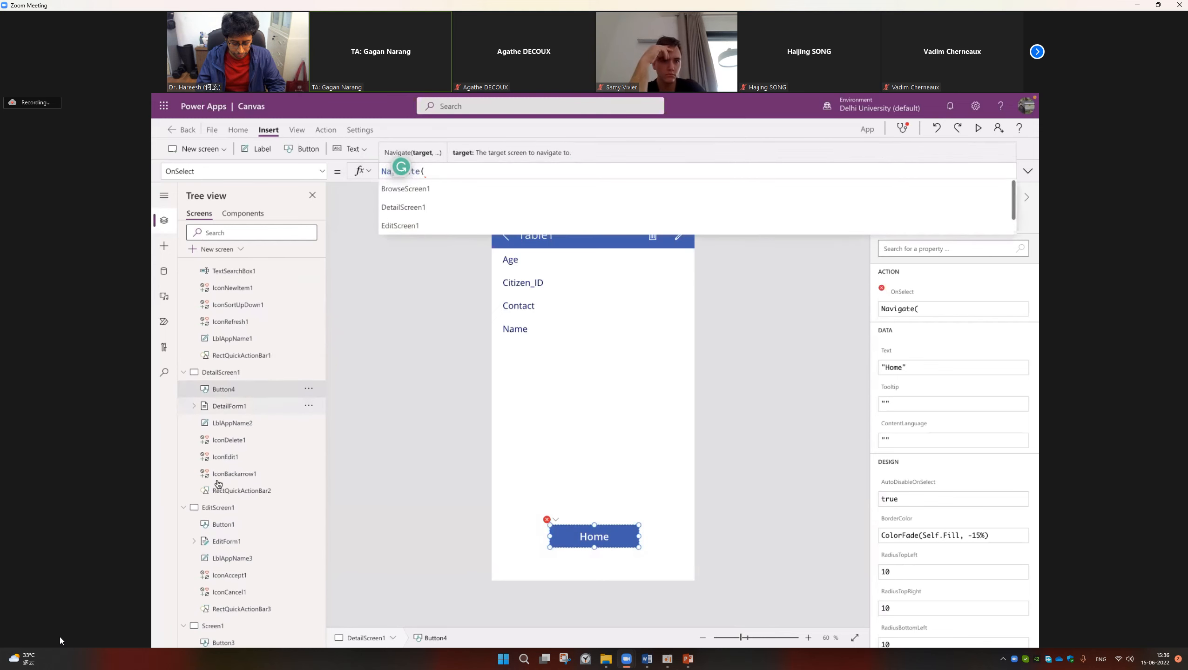
{"action": "scroll", "coordinate": [218, 484], "scroll_direction": "down", "scroll_amount": 2}
{"action": "type", "text": "Screen"}
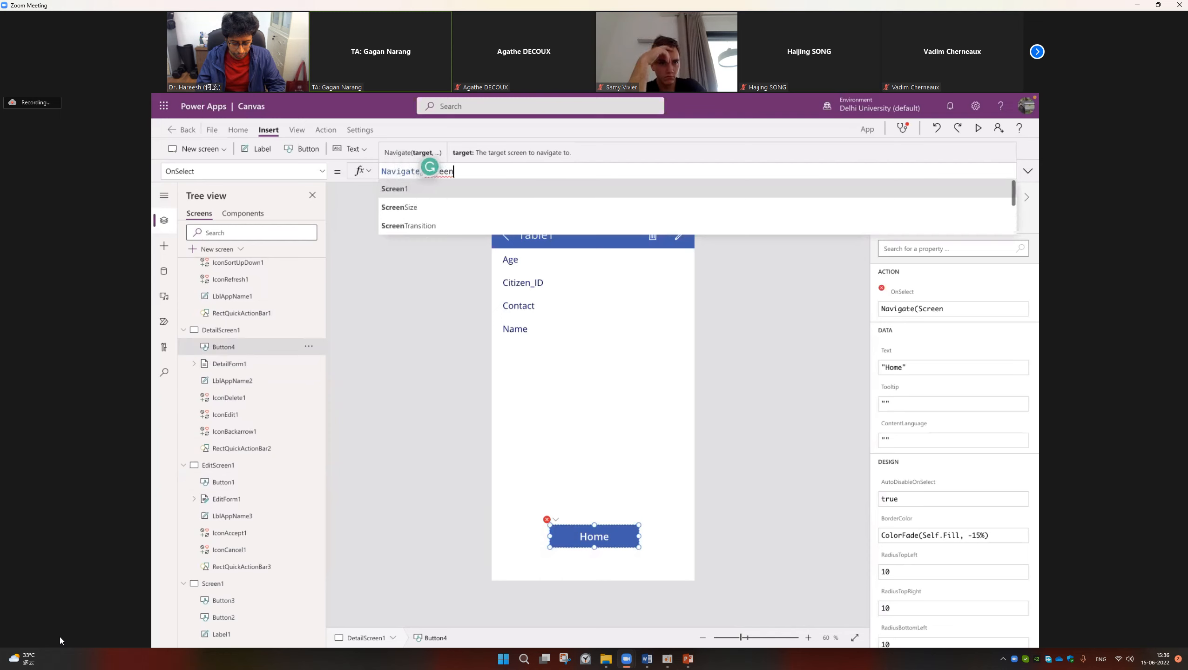
{"action": "left_click", "coordinate": [465, 189]}
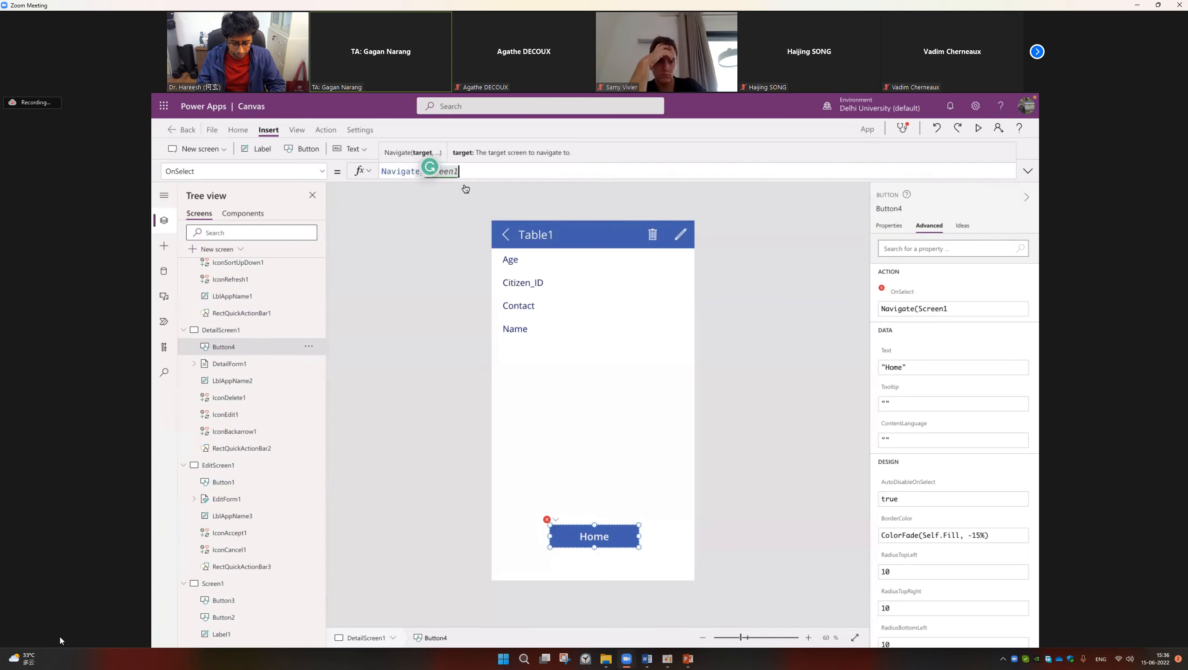
{"action": "type", "text": ")"}
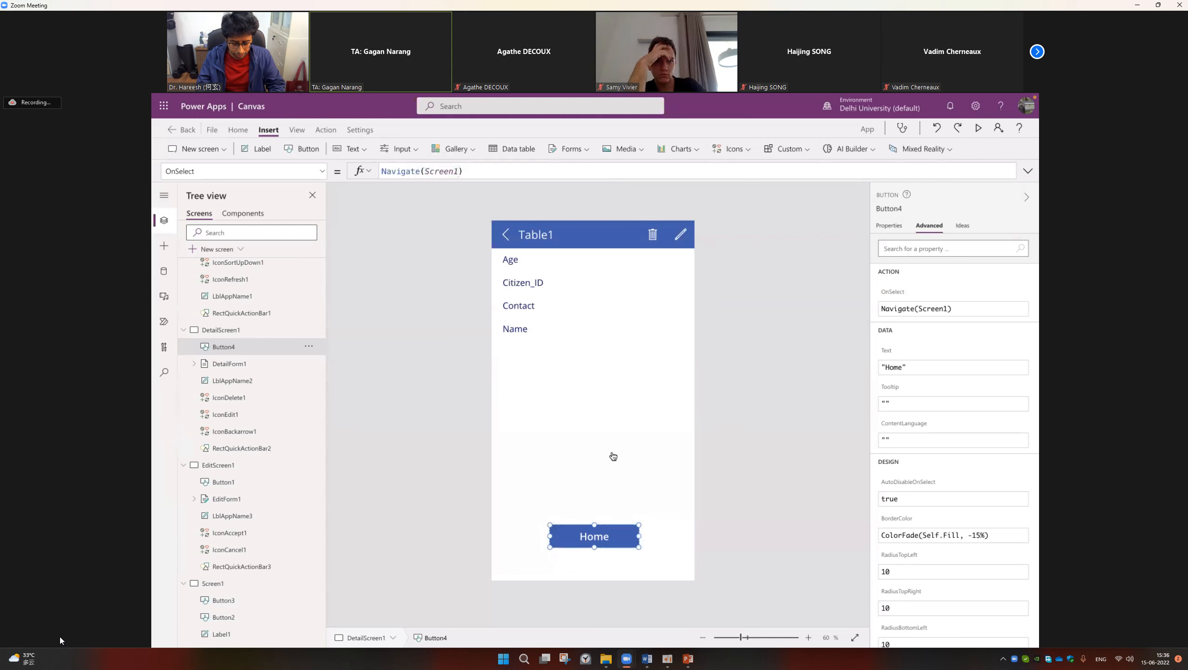
{"action": "left_click", "coordinate": [613, 484]}
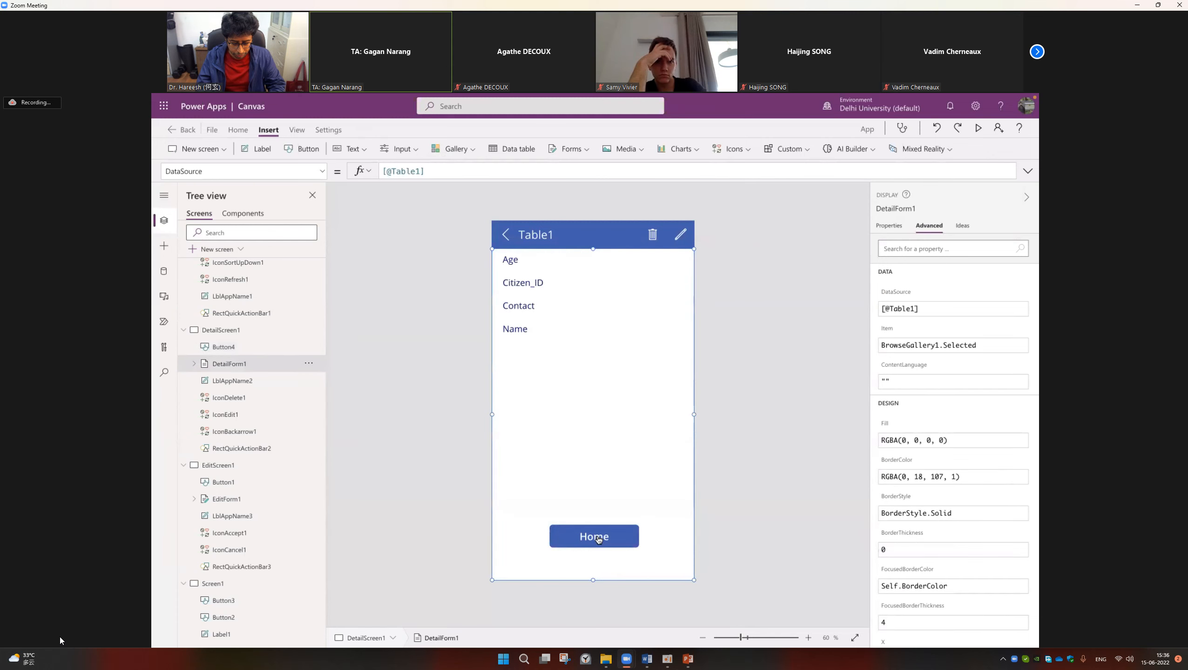
Copy the Home button from DetailScreen1 and paste it below the Apply button on EditScreen1.
{"action": "left_click", "coordinate": [598, 540]}
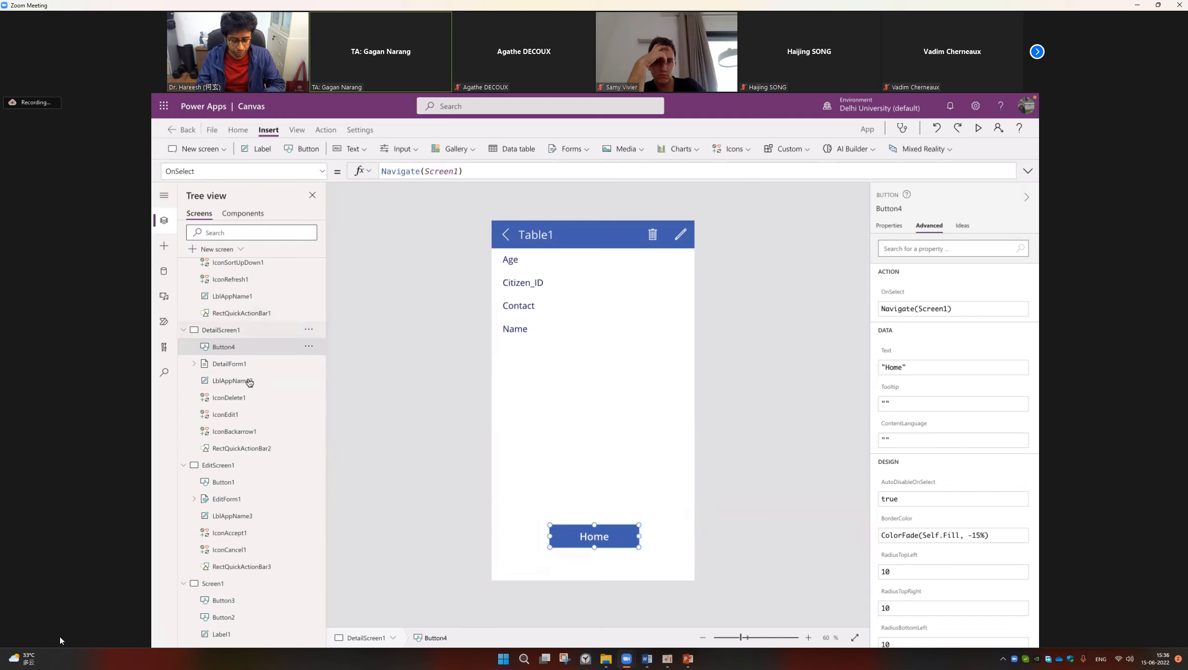
{"action": "left_click", "coordinate": [238, 473]}
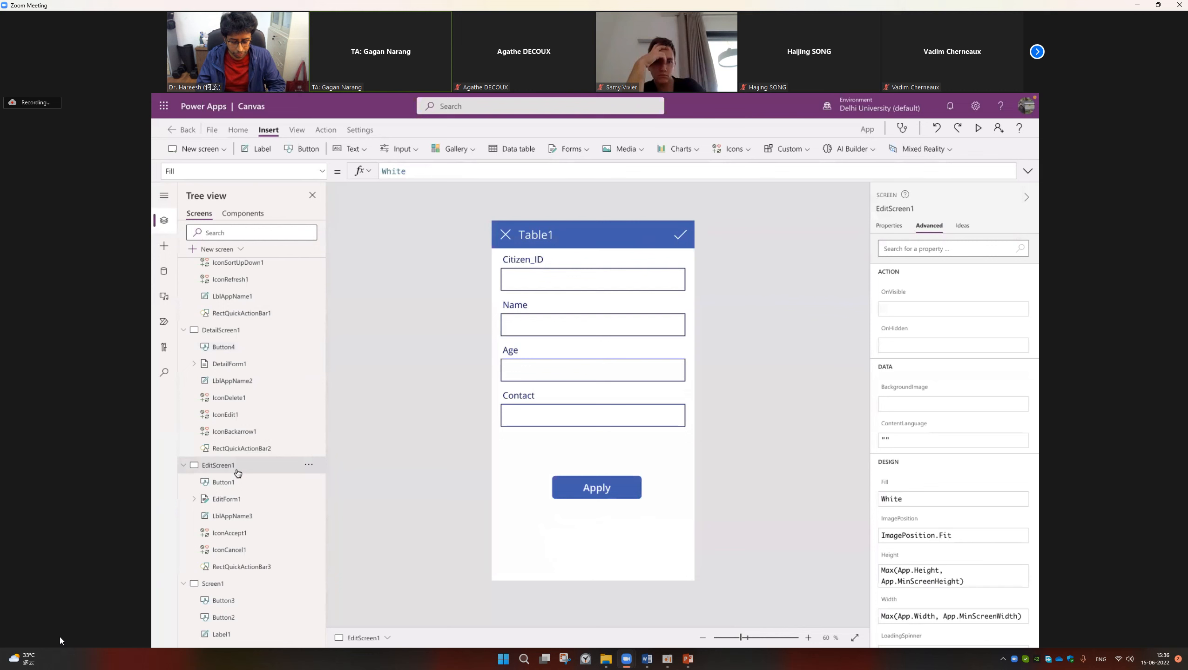
{"action": "left_click", "coordinate": [541, 571]}
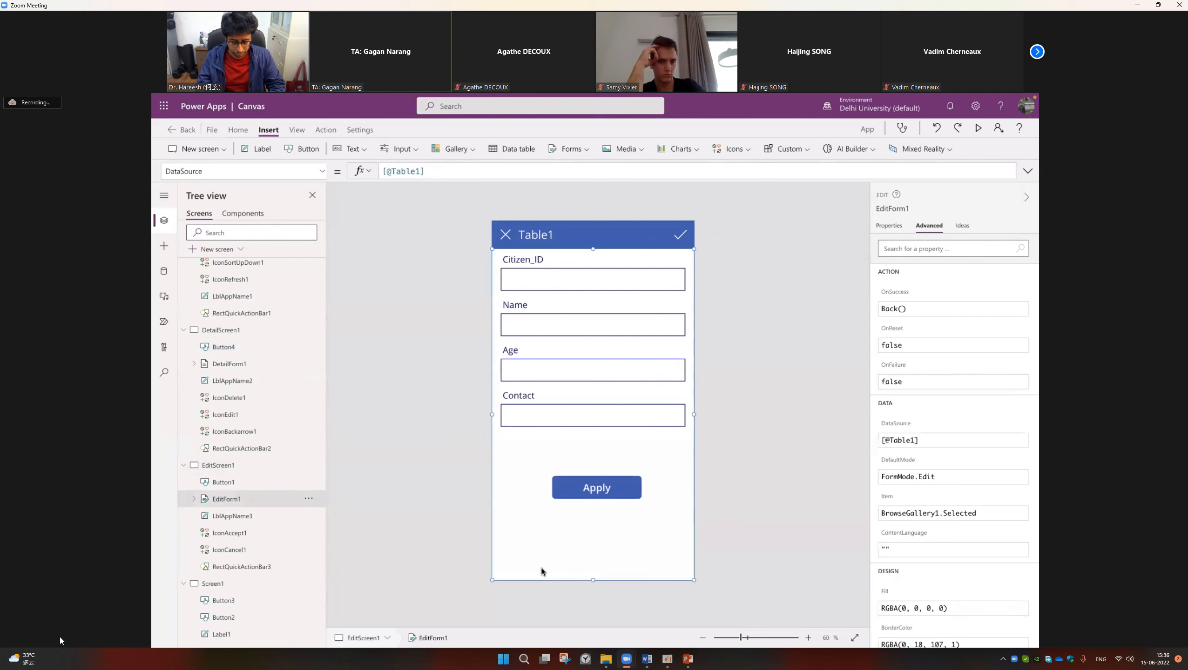
{"action": "key", "text": "ctrl+v"}
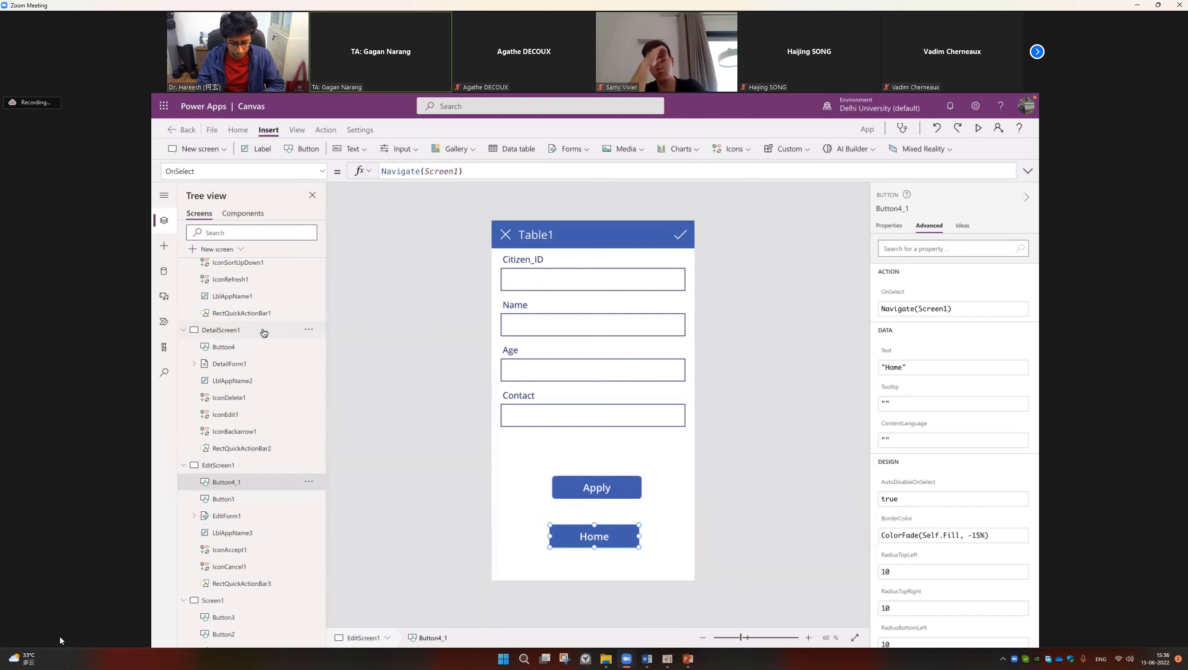
Paste the same Home button onto BrowseScreen1.
{"action": "left_click", "coordinate": [262, 331]}
{"action": "scroll", "coordinate": [254, 279], "scroll_direction": "up", "scroll_amount": 2}
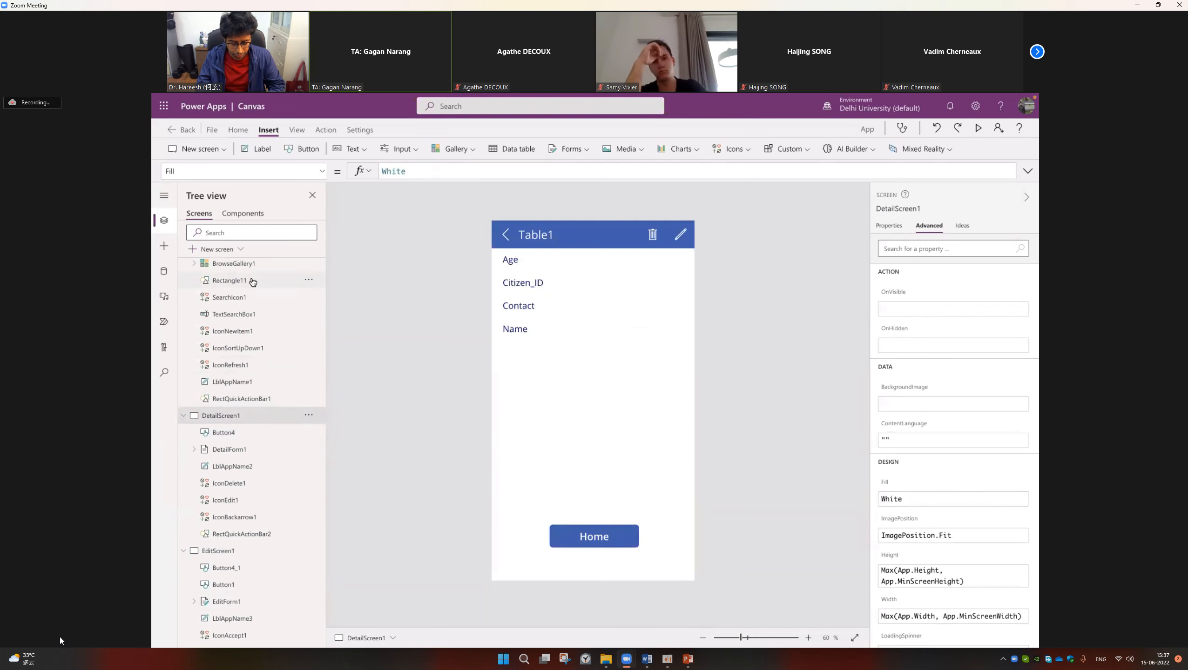
{"action": "scroll", "coordinate": [253, 281], "scroll_direction": "up", "scroll_amount": 1}
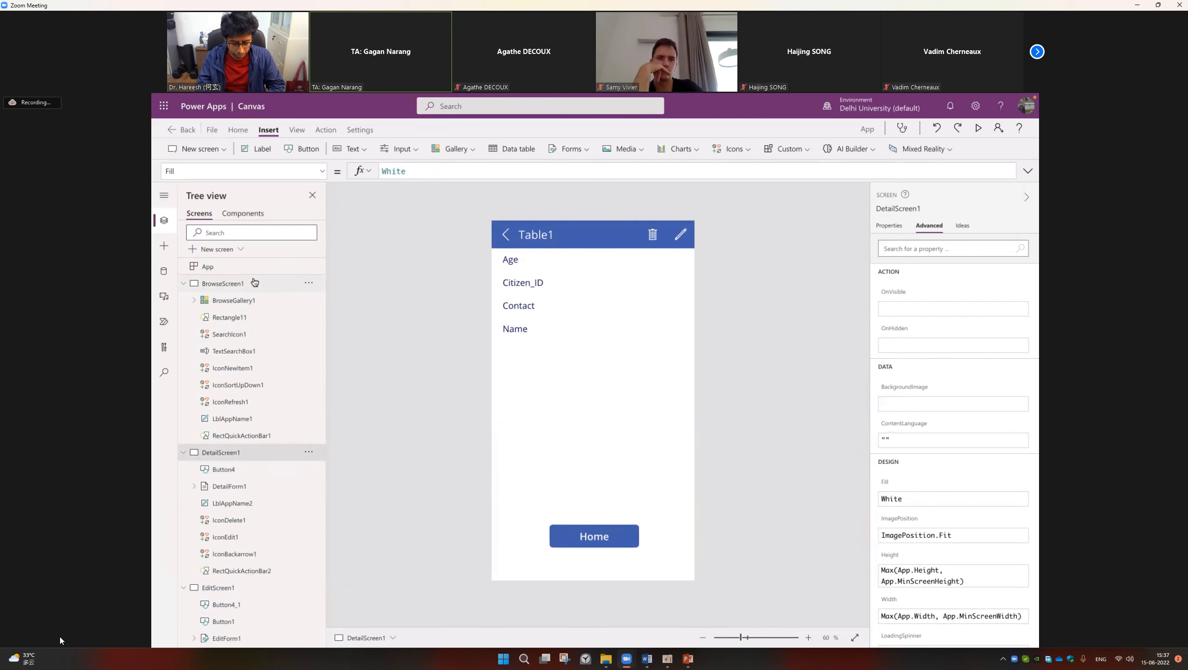
{"action": "left_click", "coordinate": [254, 282]}
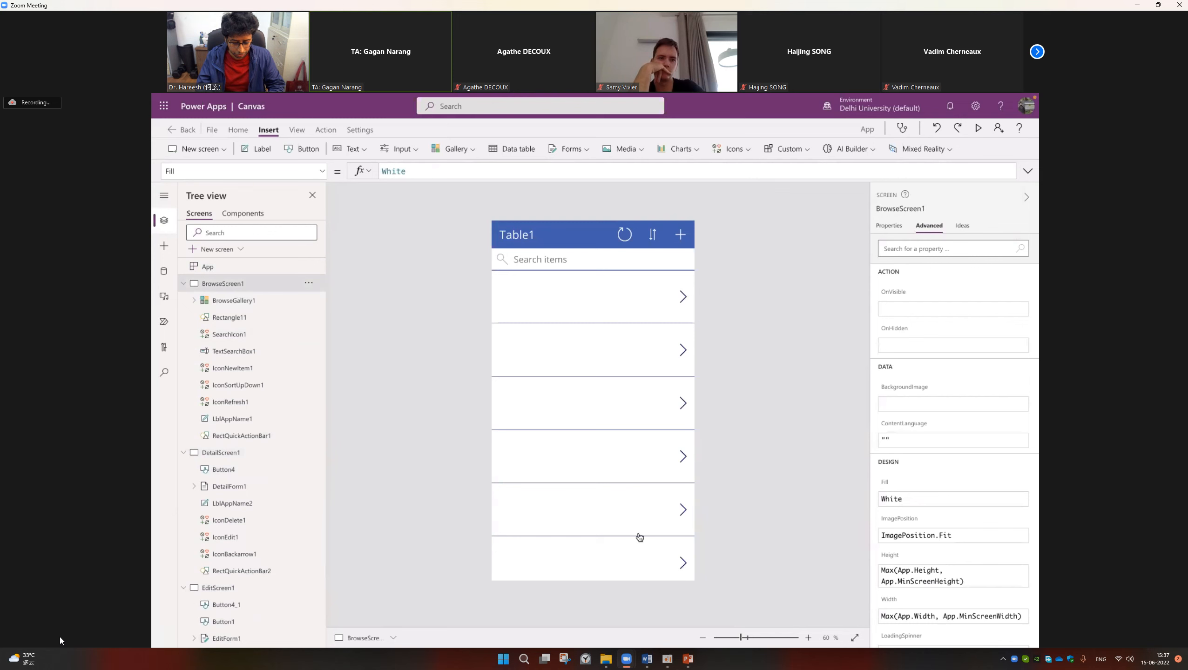
{"action": "key", "text": "ctrl+v"}
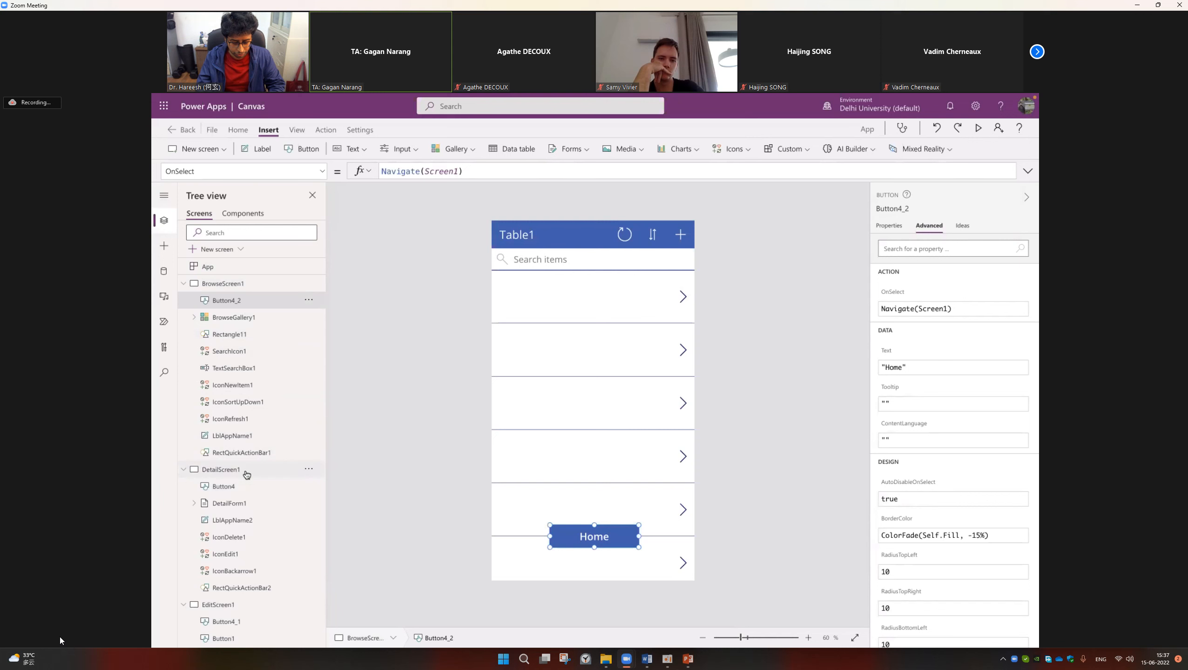
Check the Home buttons on DetailScreen1 and EditScreen1, and return to Screen1.
{"action": "left_click", "coordinate": [246, 470]}
{"action": "scroll", "coordinate": [246, 473], "scroll_direction": "down", "scroll_amount": 1}
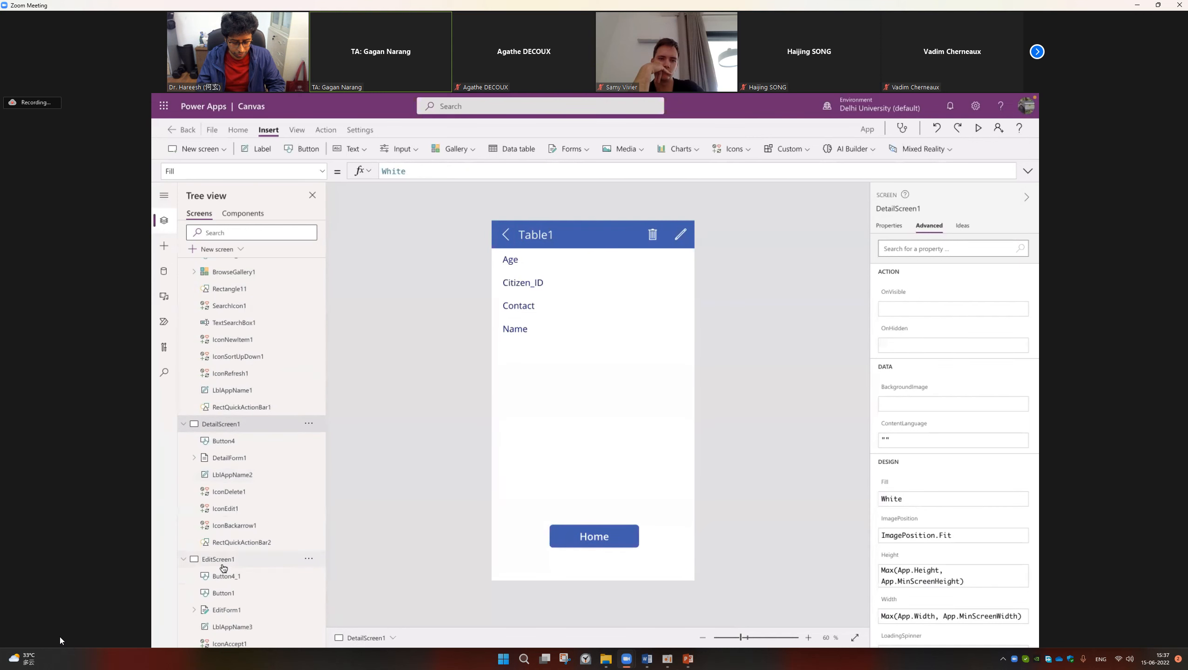
{"action": "left_click", "coordinate": [224, 559]}
{"action": "scroll", "coordinate": [220, 587], "scroll_direction": "down", "scroll_amount": 1}
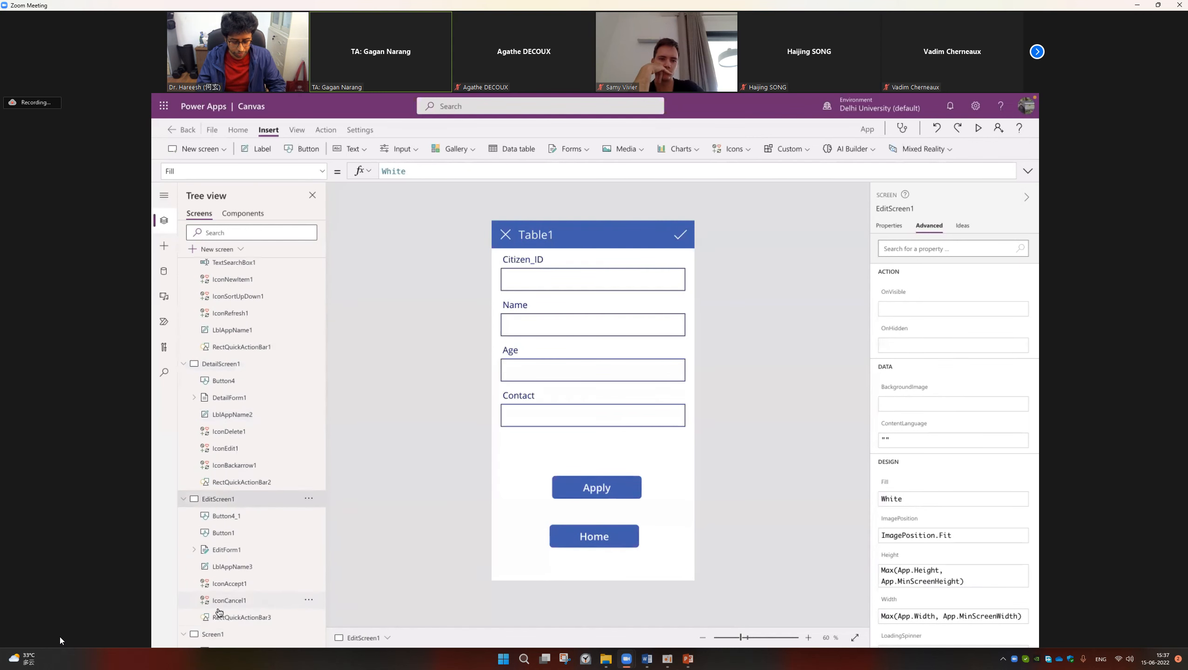
{"action": "left_click", "coordinate": [221, 631]}
{"action": "scroll", "coordinate": [237, 530], "scroll_direction": "up", "scroll_amount": 1}
{"action": "scroll", "coordinate": [237, 530], "scroll_direction": "up", "scroll_amount": 2}
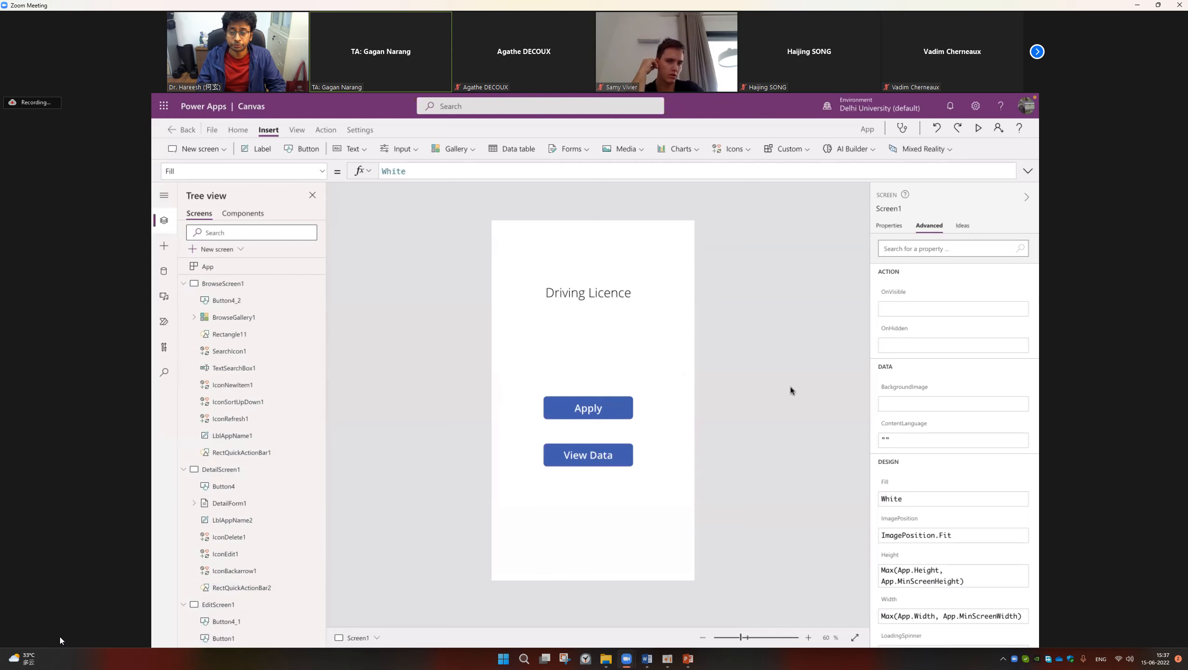
Preview the app from Screen1 and test the Apply button's navigation.
{"action": "left_click", "coordinate": [983, 129]}
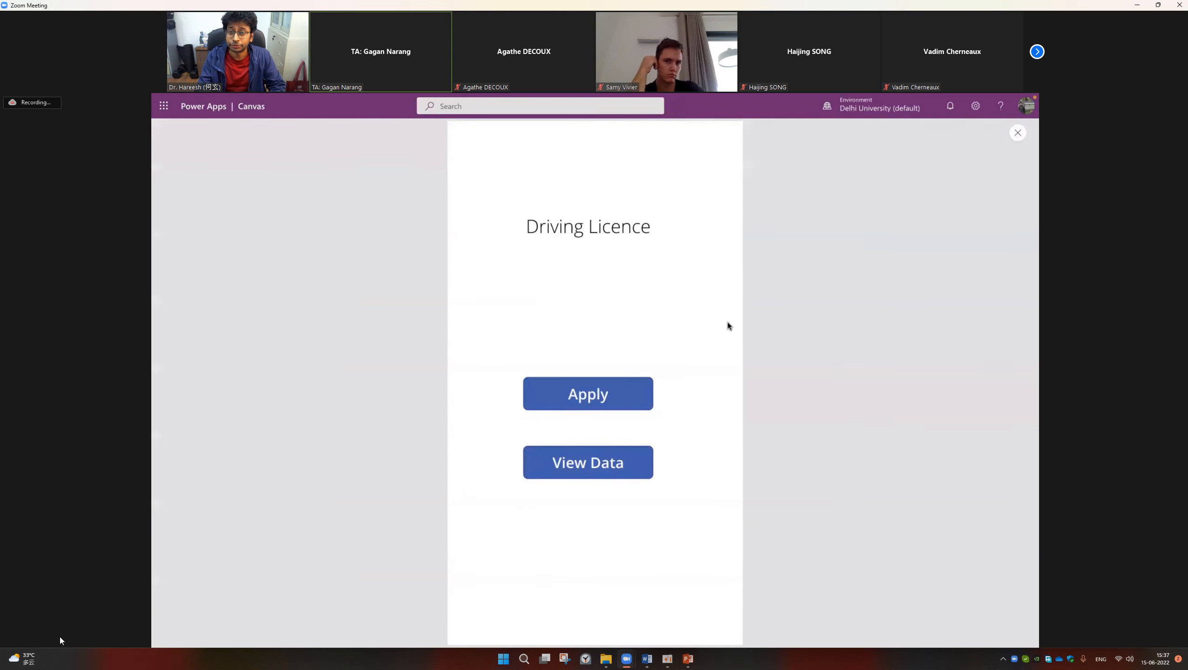
{"action": "left_click", "coordinate": [612, 394]}
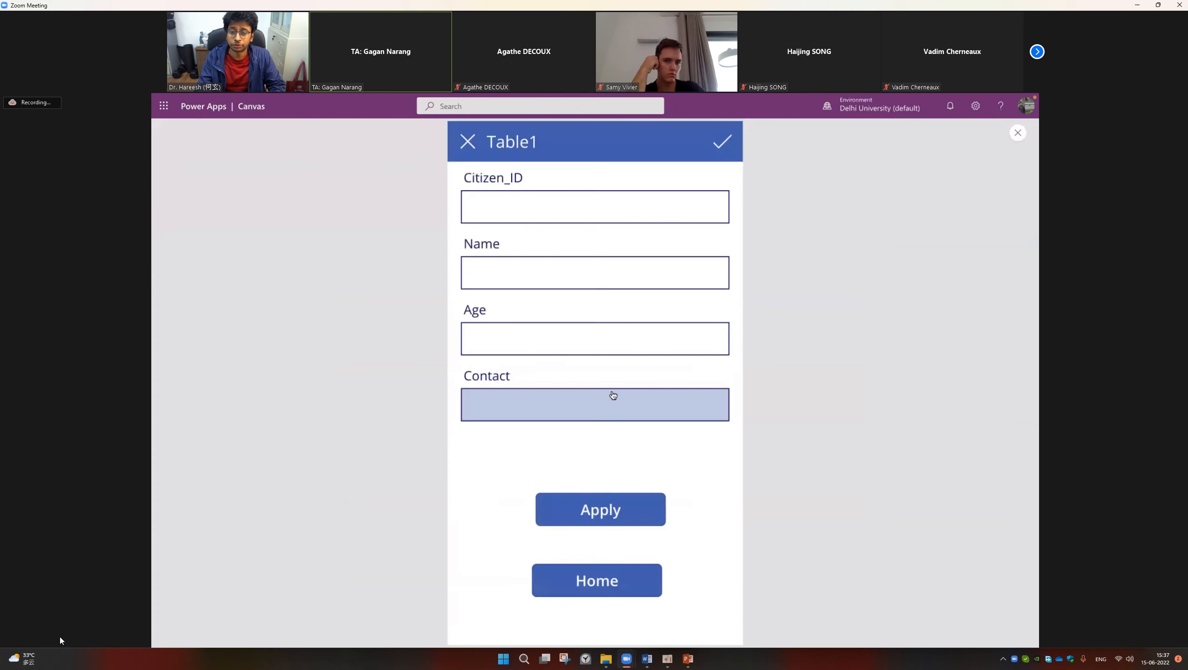